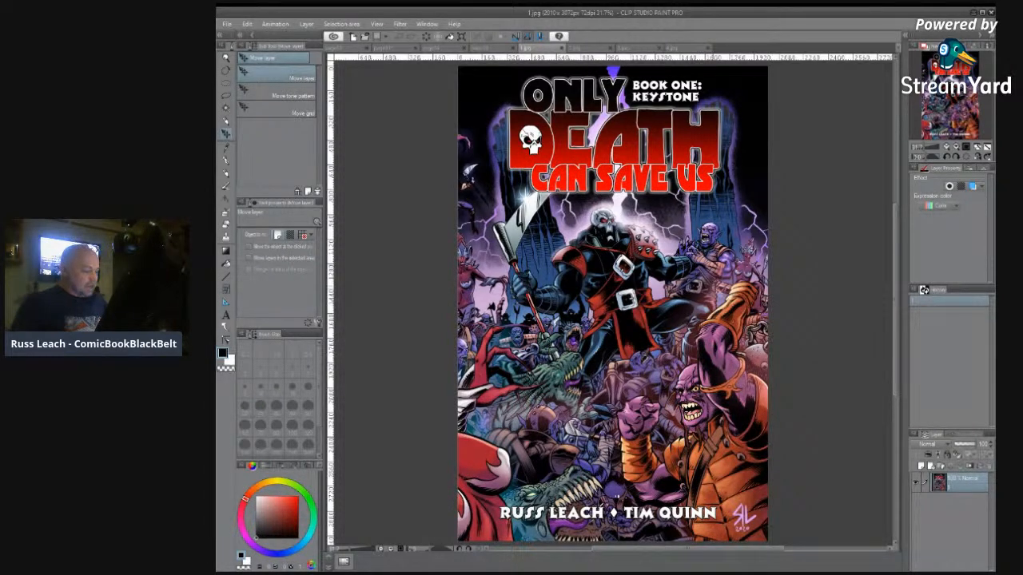
Step: Look through the open coloured comic pages after the cover, up to 4.jpg
left_click(589, 49)
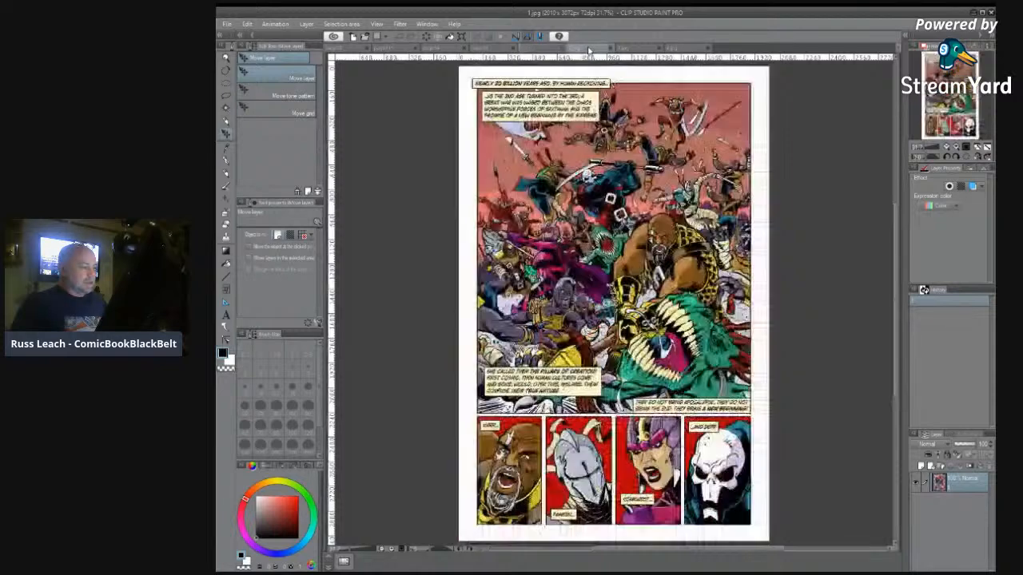
left_click(643, 51)
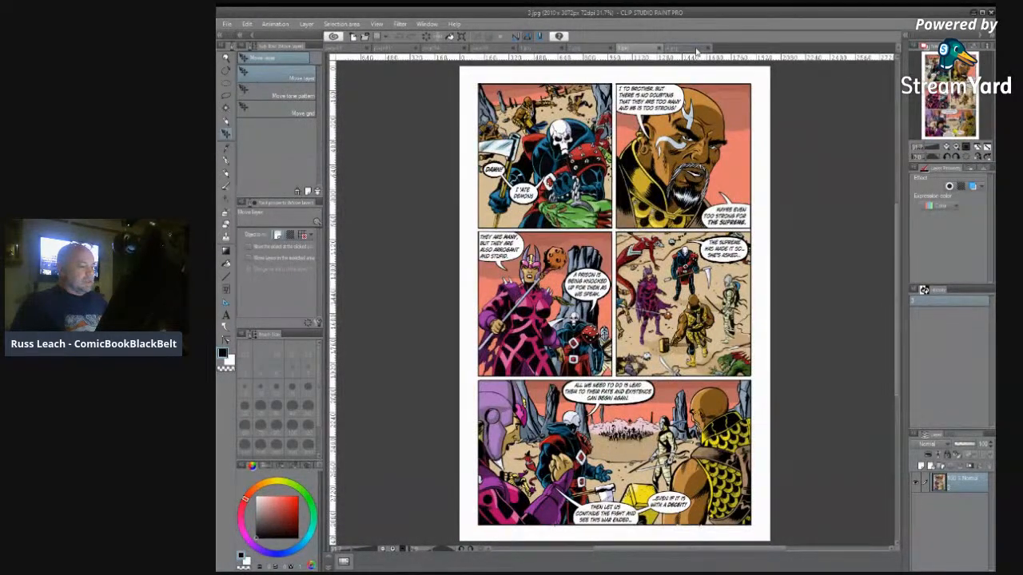
left_click(696, 50)
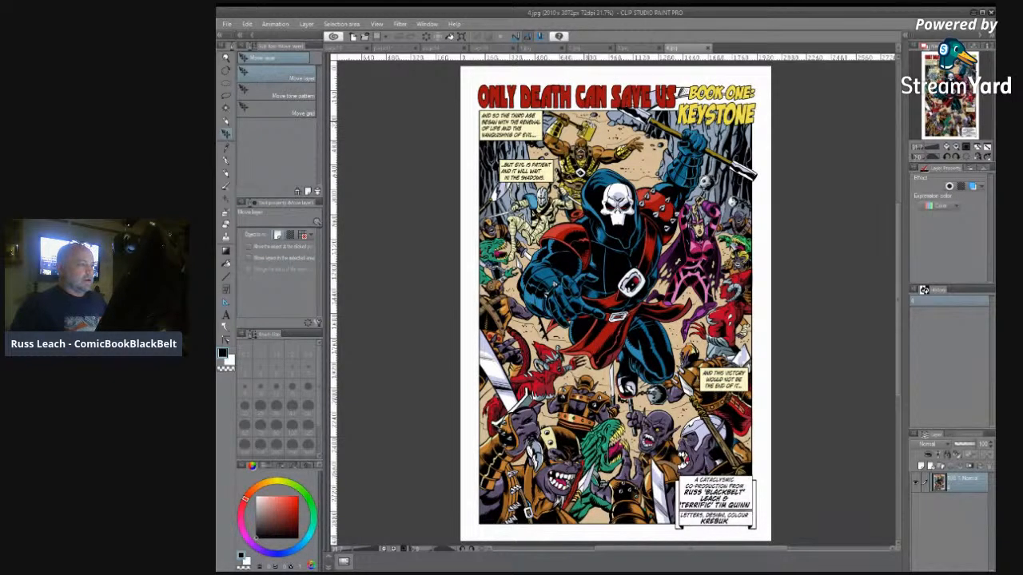
Step: Switch to the page33 drawing and inspect the pencils in both of its panels
left_click(346, 50)
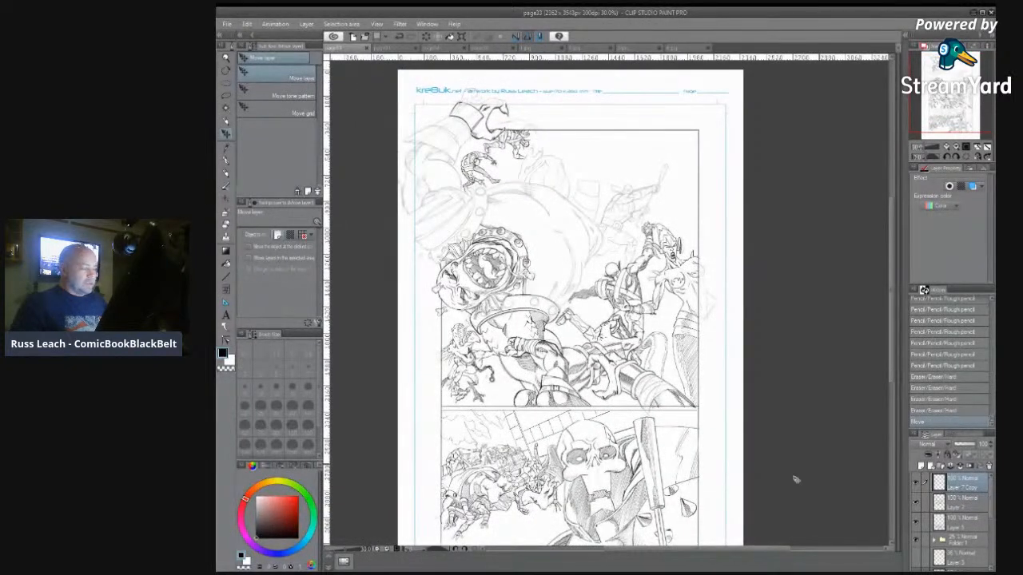
left_click_drag(891, 346, 893, 361)
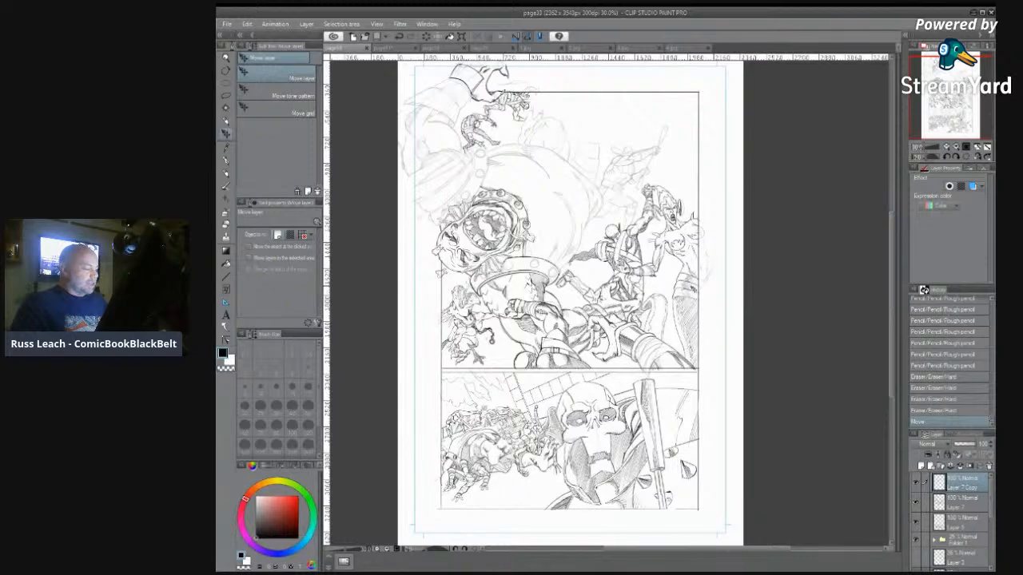
scroll(436, 189, "up", 1)
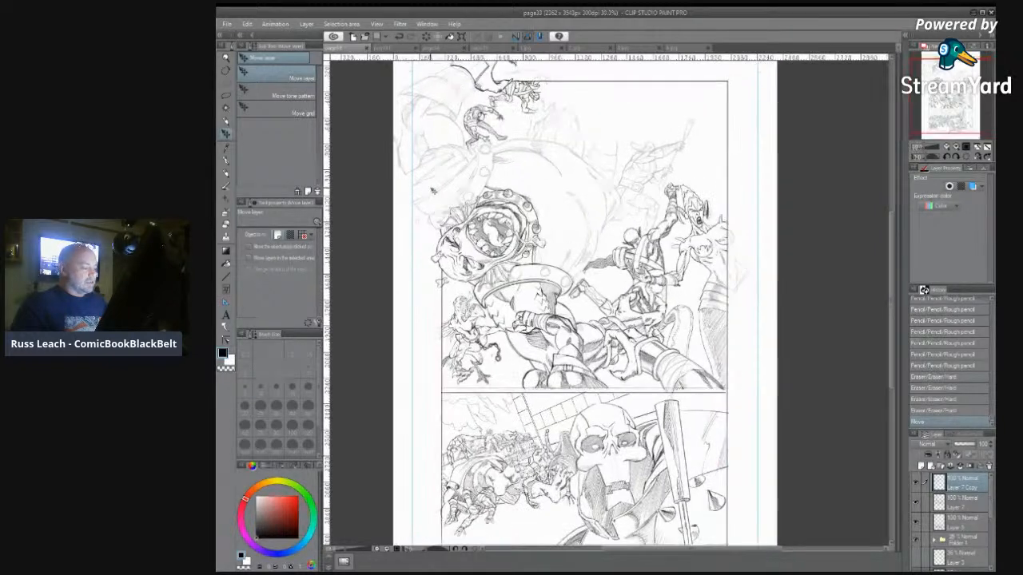
scroll(420, 207, "up", 1)
scroll(479, 225, "down", 1)
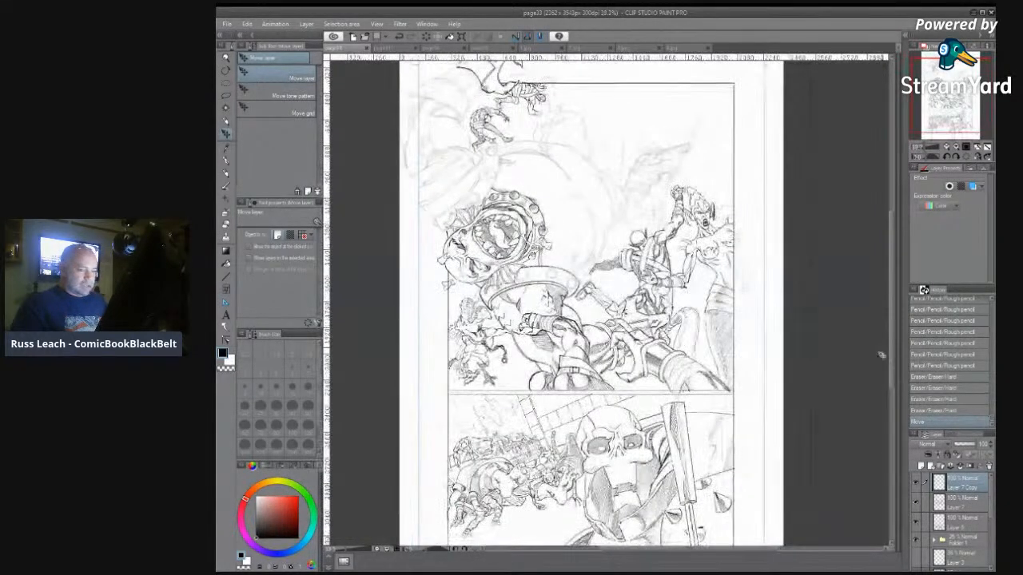
left_click_drag(890, 332, 888, 356)
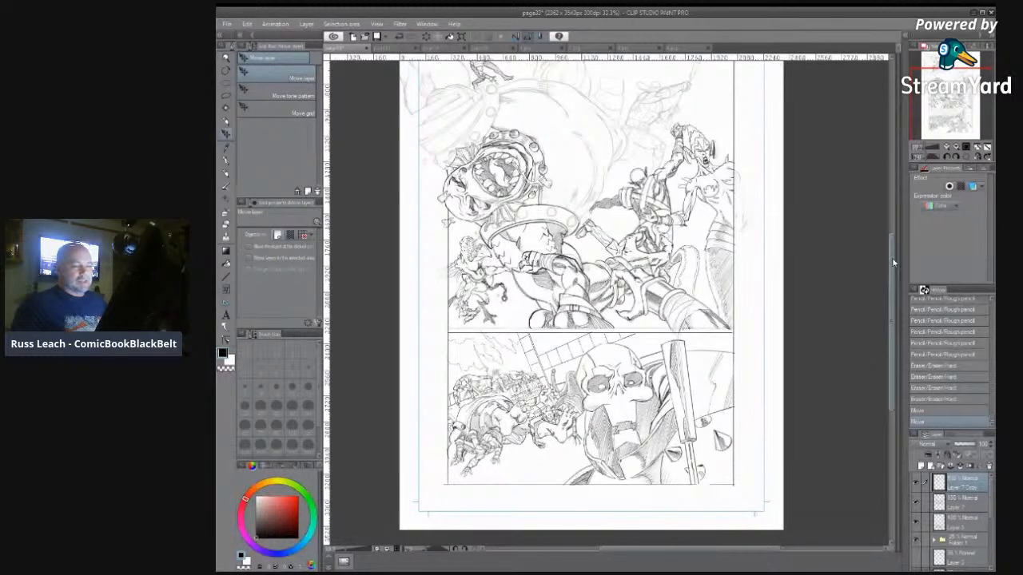
left_click_drag(892, 281, 893, 232)
scroll(443, 285, "up", 1)
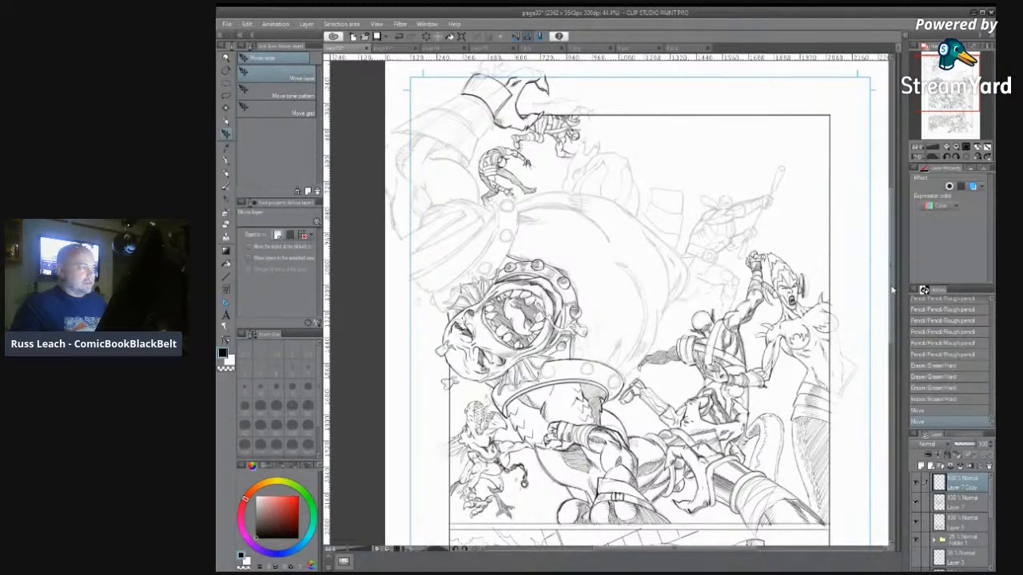
scroll(893, 290, "up", 1)
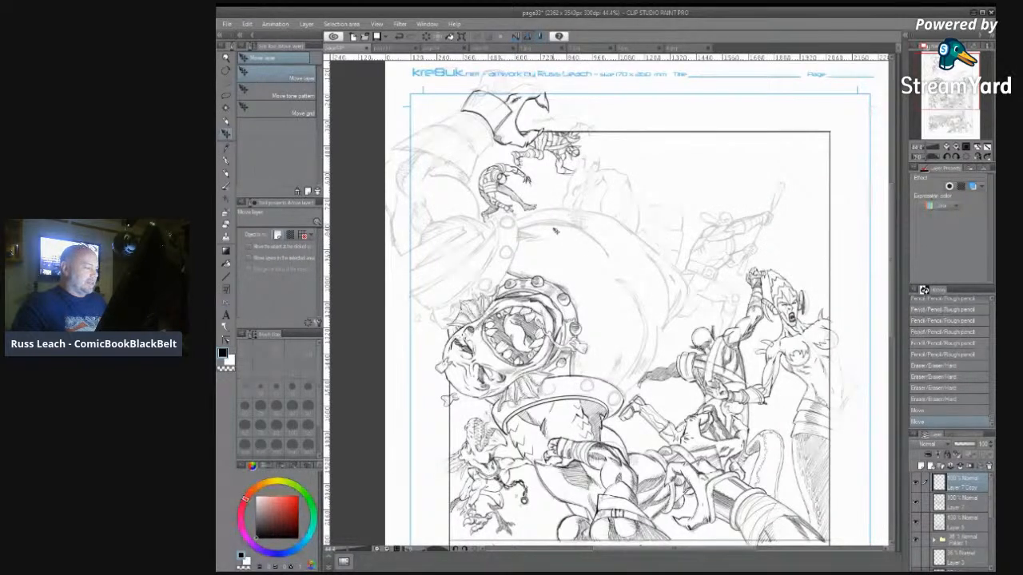
Step: Pencil the outlines of the three round studs and the lower edge of the ogre's studded shoulder band with the Rough pencil
left_click(227, 70)
left_click_drag(835, 225, 888, 290)
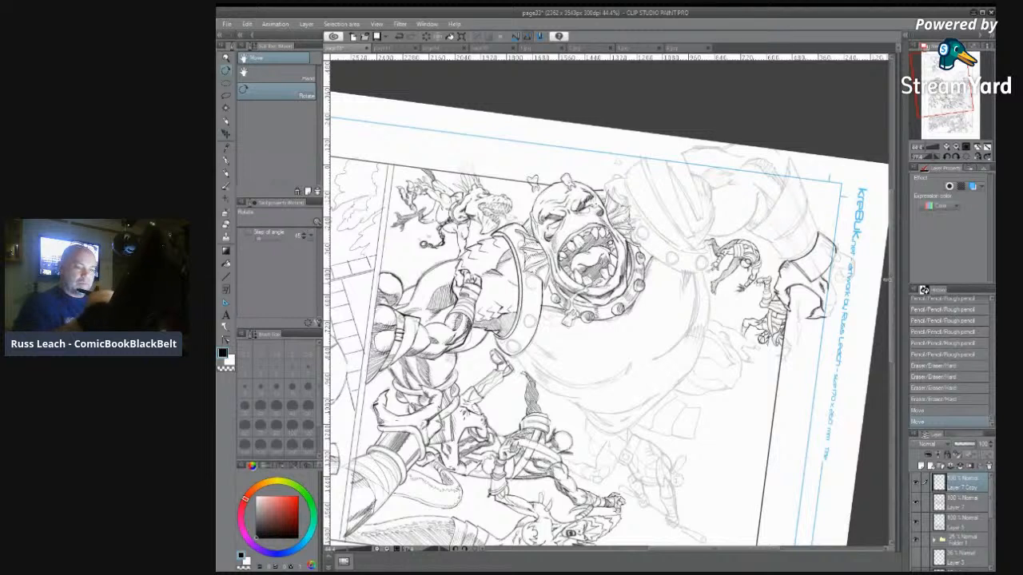
left_click_drag(893, 302, 892, 294)
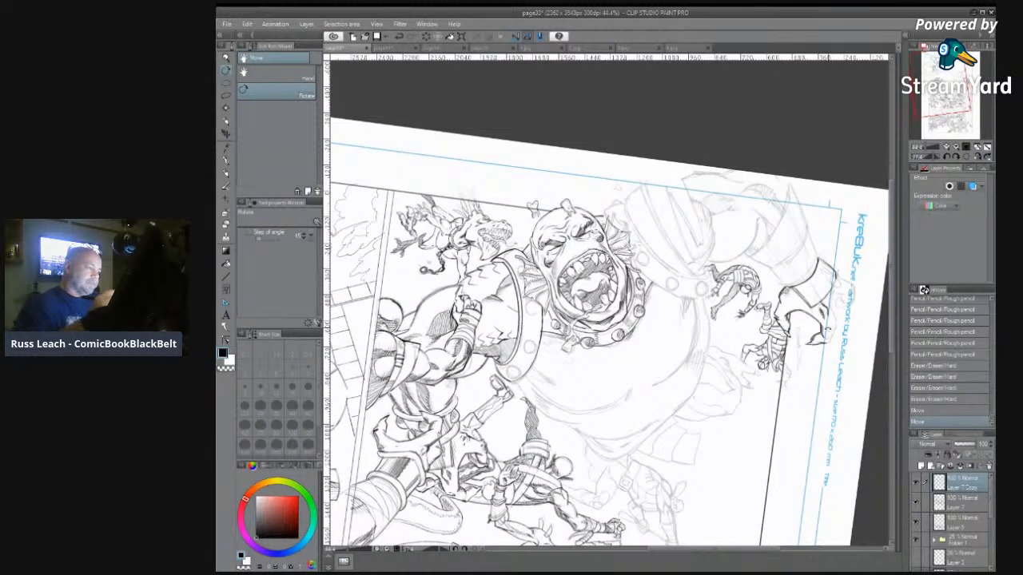
left_click(228, 173)
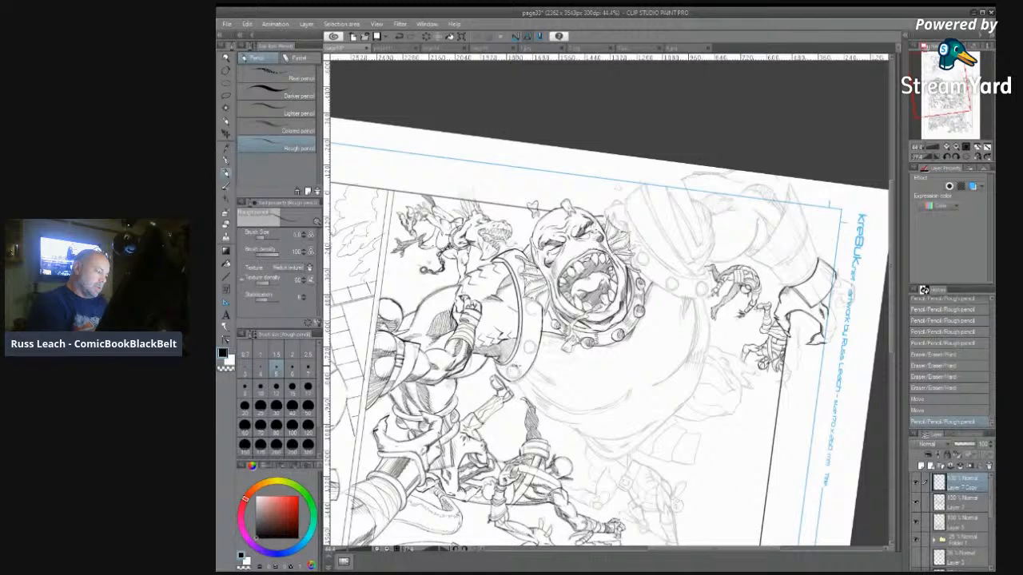
left_click_drag(515, 371, 509, 376)
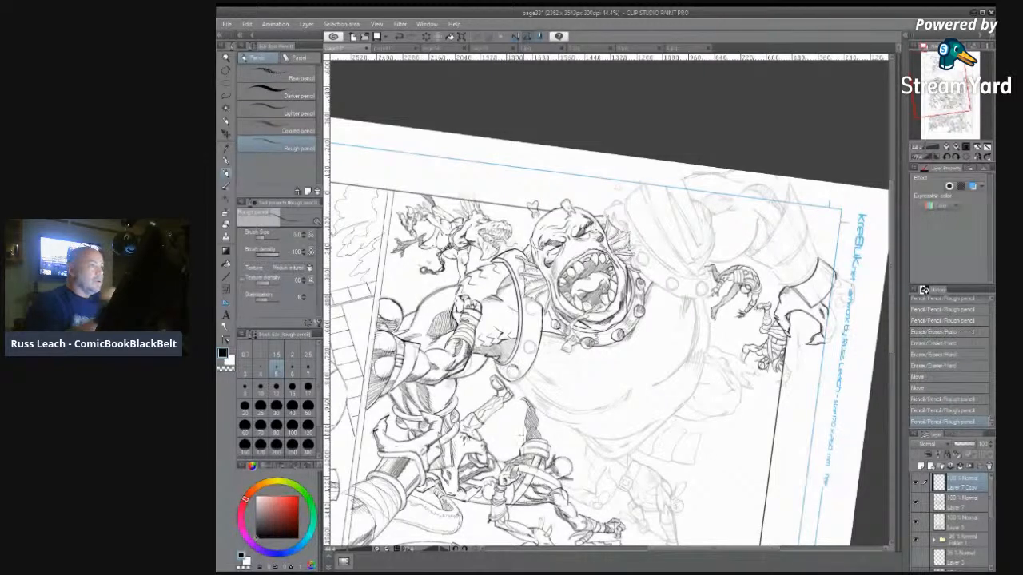
scroll(480, 324, "up", 3)
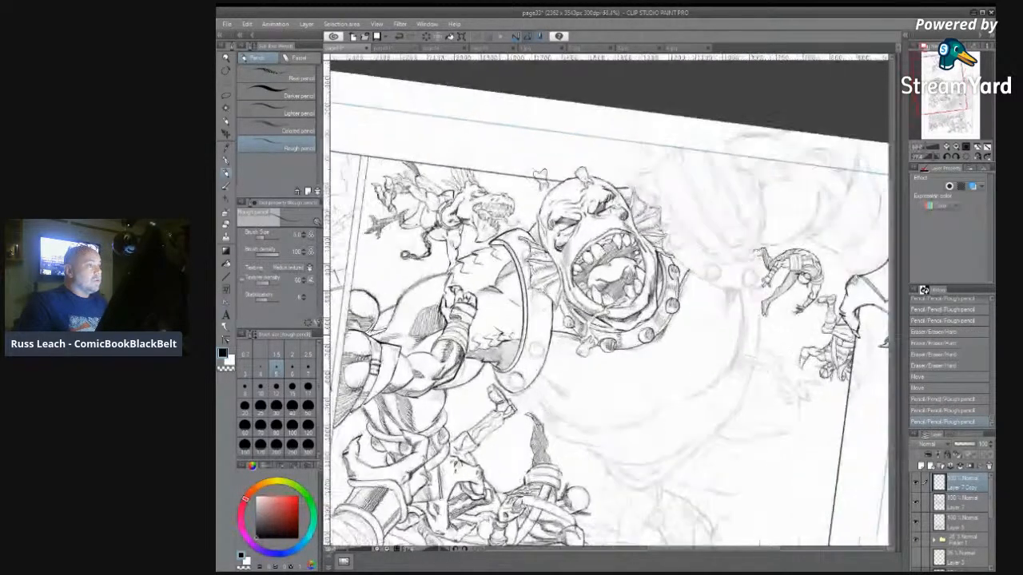
scroll(608, 304, "down", 2)
scroll(607, 304, "up", 2)
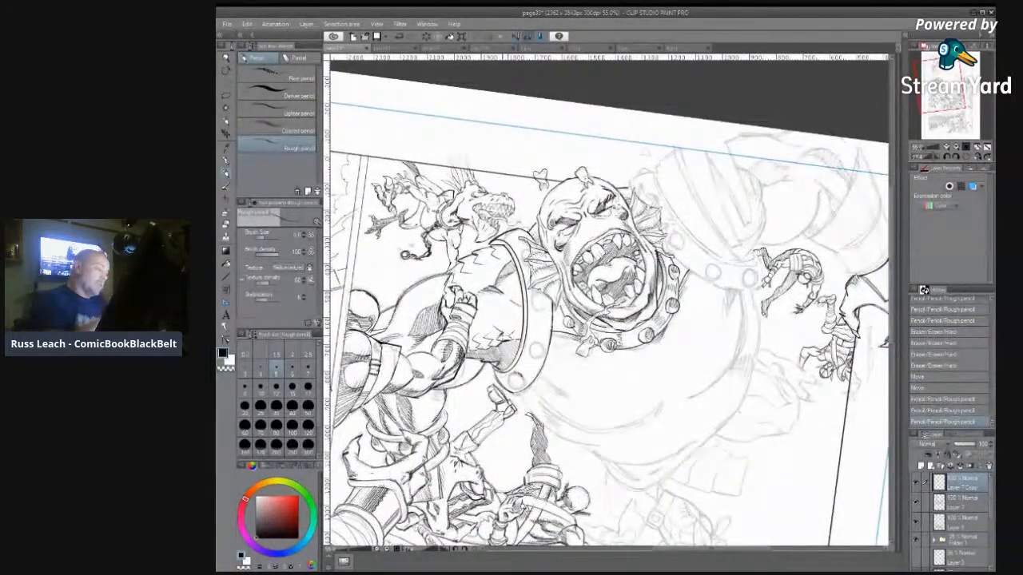
mouse_move(510, 369)
left_mouse_down()
mouse_move(512, 385)
mouse_move(526, 390)
left_mouse_up()
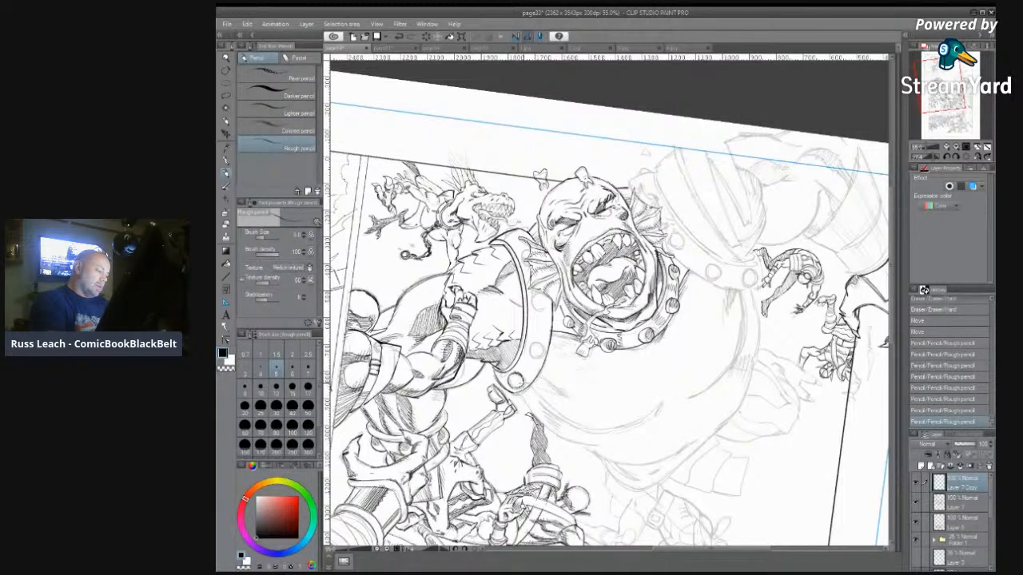
left_click_drag(488, 362, 500, 384)
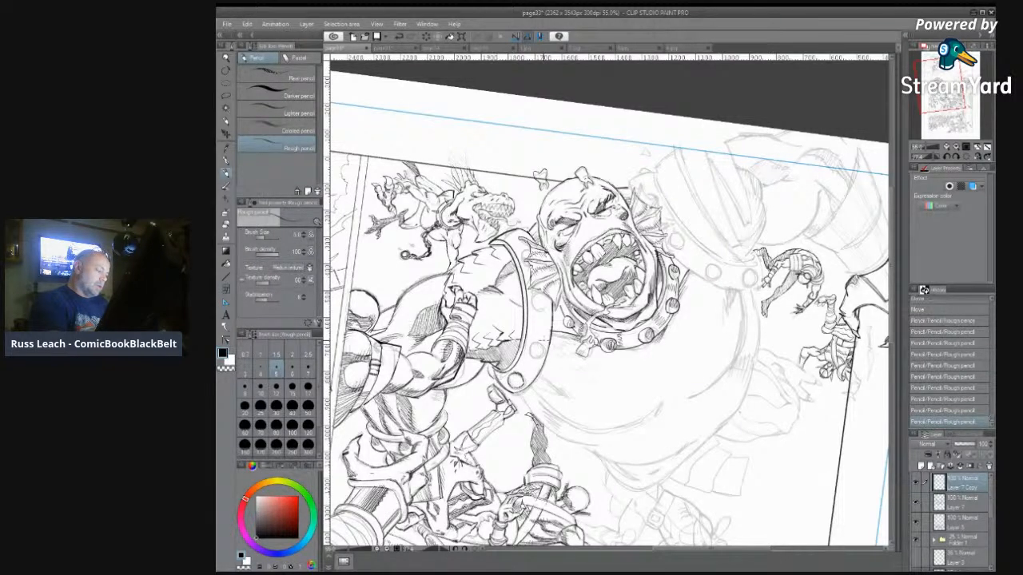
mouse_move(532, 335)
left_mouse_down()
mouse_move(542, 344)
mouse_move(532, 357)
mouse_move(542, 344)
mouse_move(548, 356)
left_mouse_up()
mouse_move(534, 290)
left_mouse_down()
mouse_move(540, 312)
mouse_move(550, 306)
left_mouse_up()
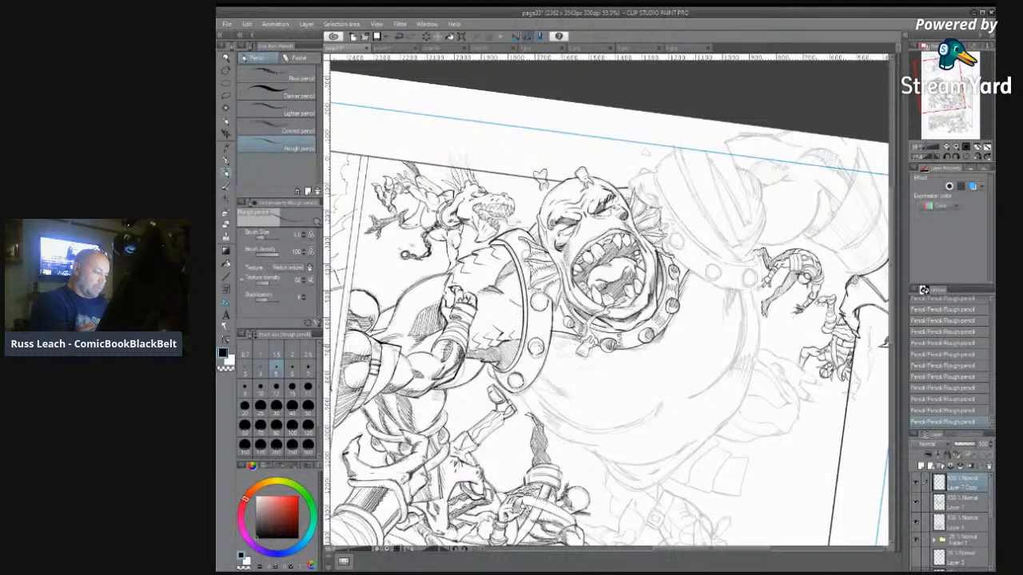
Step: Add inner contours and shading marks to the three studs on the ogre's shoulder band
left_click_drag(529, 342, 542, 356)
left_click_drag(539, 307, 549, 312)
left_click_drag(514, 376, 525, 391)
left_click_drag(534, 347, 542, 356)
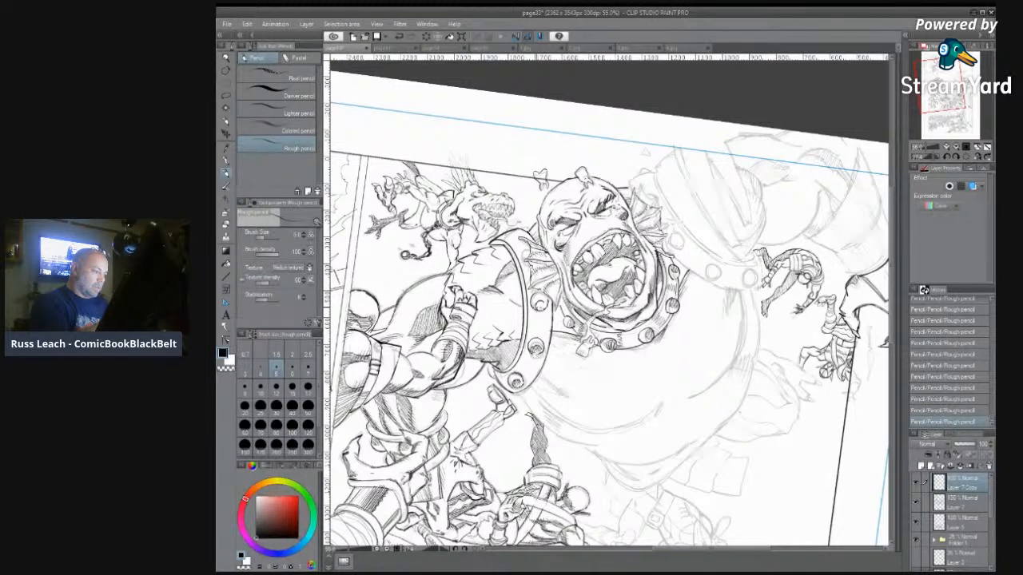
Step: Hatch shading between the studs and along the upper end of the ogre's shoulder band
left_click_drag(539, 300, 548, 311)
mouse_move(530, 334)
left_mouse_down()
mouse_move(555, 318)
mouse_move(534, 328)
left_mouse_up()
left_click_drag(509, 373, 517, 363)
mouse_move(513, 371)
left_mouse_down()
mouse_move(539, 363)
mouse_move(548, 342)
left_mouse_up()
left_click_drag(545, 341, 555, 327)
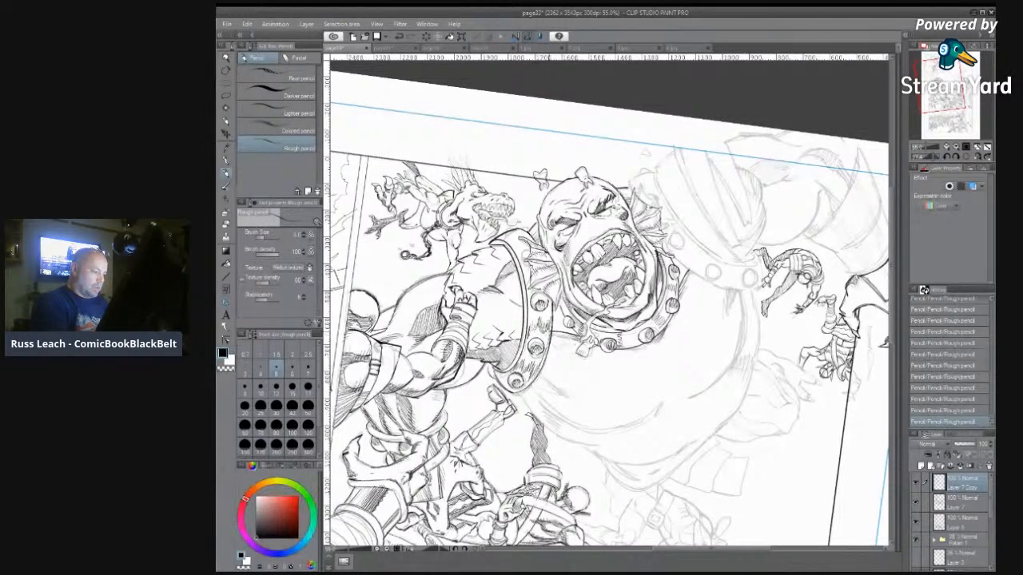
mouse_move(520, 262)
left_mouse_down()
mouse_move(531, 246)
mouse_move(528, 261)
left_mouse_up()
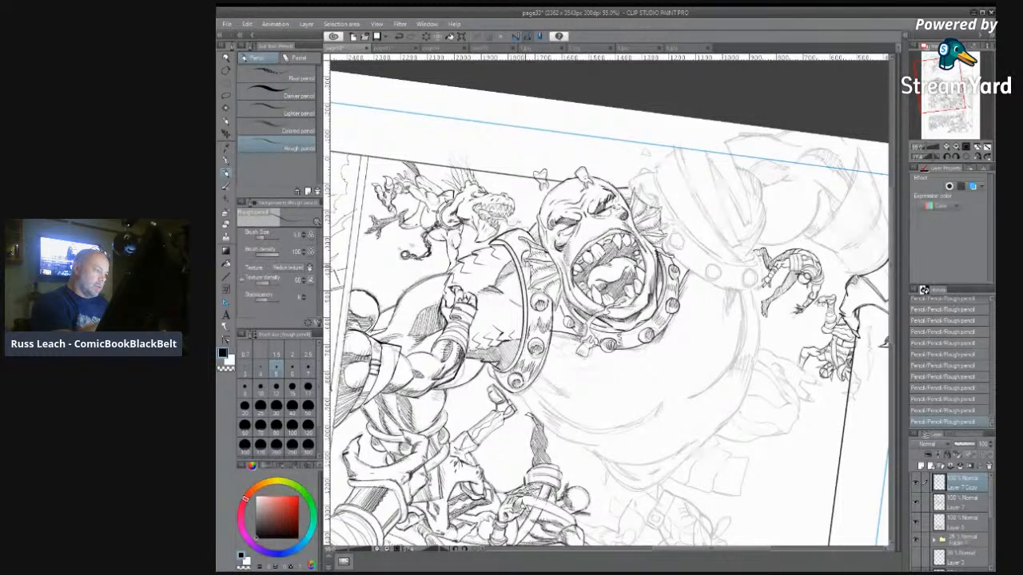
mouse_move(524, 267)
left_mouse_down()
mouse_move(531, 257)
mouse_move(513, 231)
left_mouse_up()
mouse_move(501, 231)
left_mouse_down()
mouse_move(515, 225)
mouse_move(506, 231)
left_mouse_up()
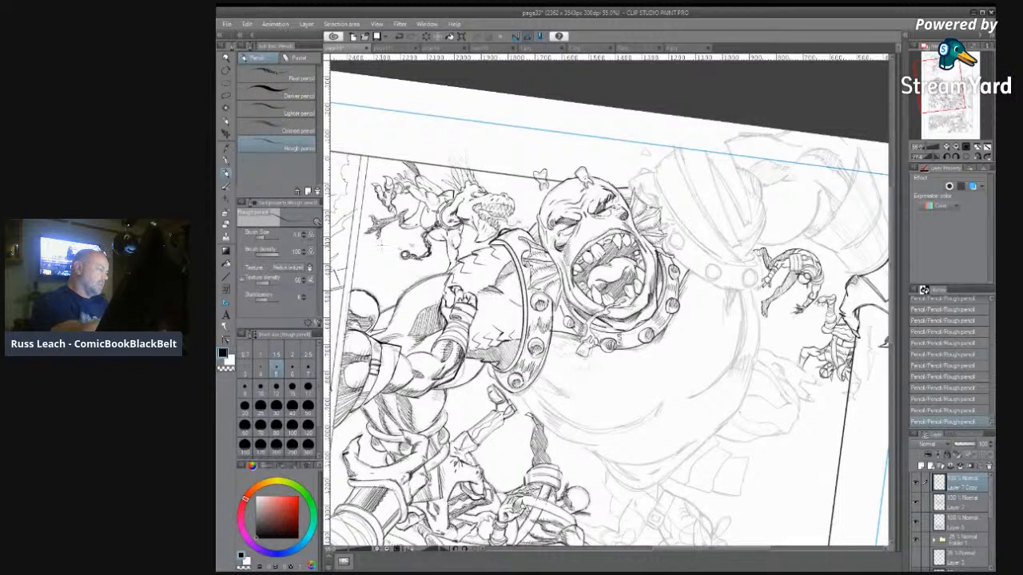
Step: Clean up stray pencil marks on the ogre drawing with the Hard eraser
left_click(226, 226)
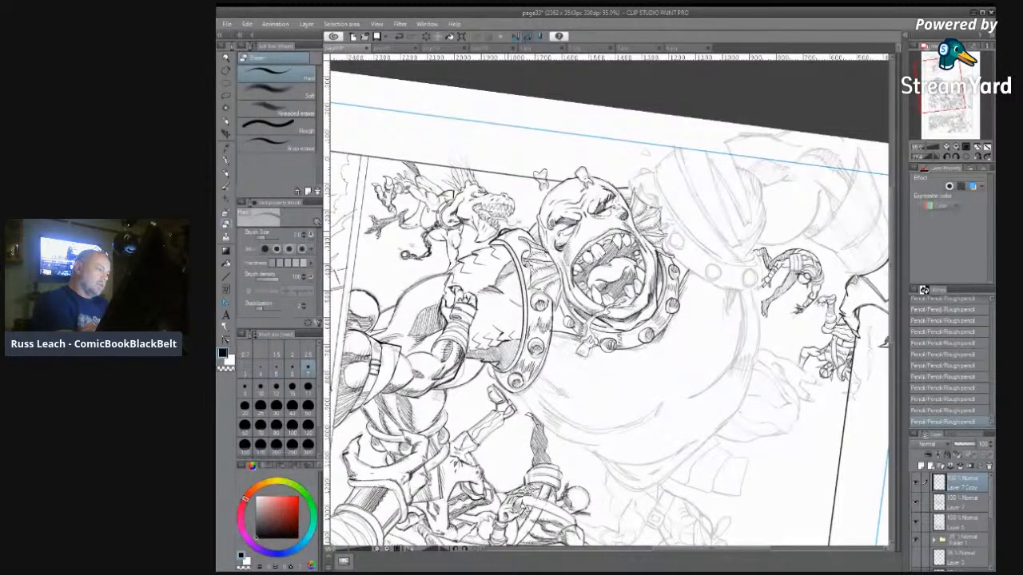
left_click_drag(690, 449, 700, 455)
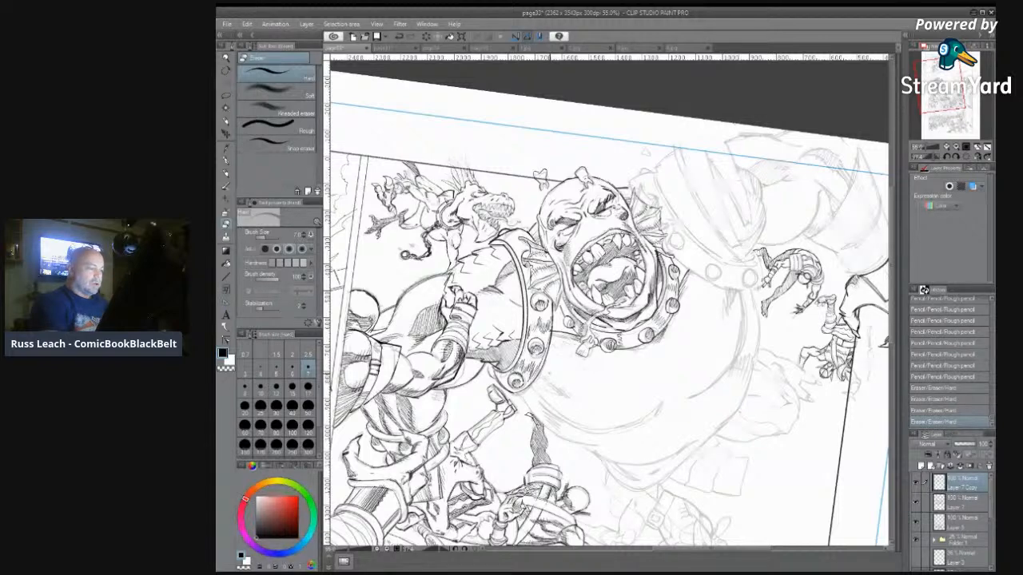
mouse_move(896, 263)
left_mouse_down()
mouse_move(895, 278)
mouse_move(895, 265)
left_mouse_up()
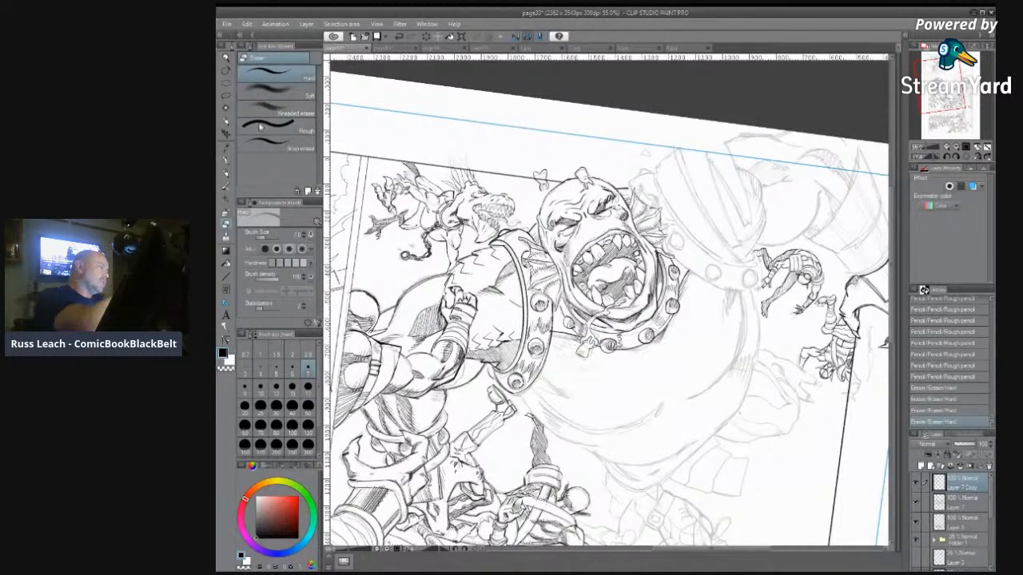
Step: Pencil the ogre's armpit crease and the curved chest fold beside the studded shoulder band with the Rough pencil
left_click(226, 71)
left_click_drag(780, 204, 805, 276)
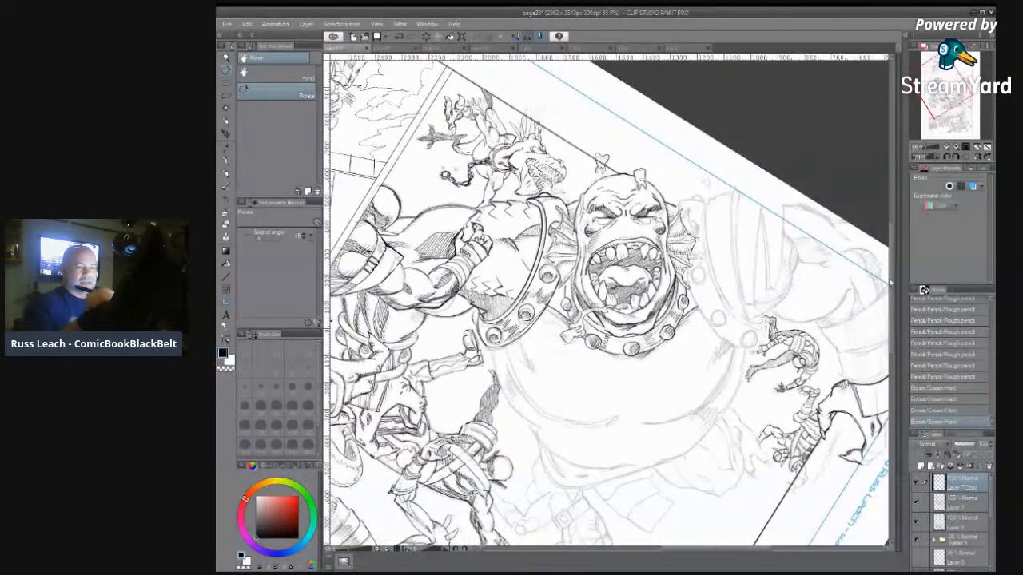
left_click_drag(894, 306, 852, 323)
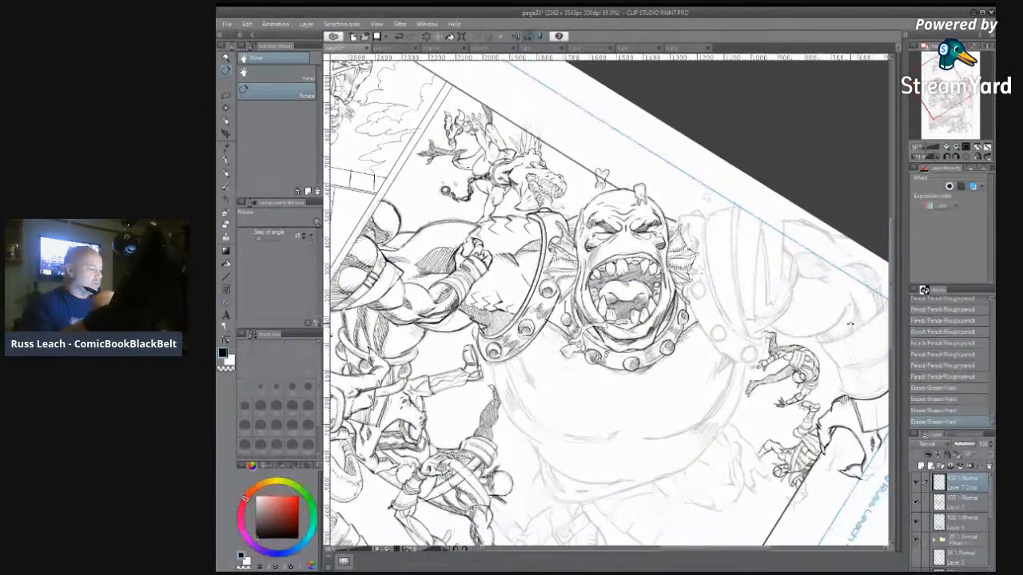
left_click(227, 171)
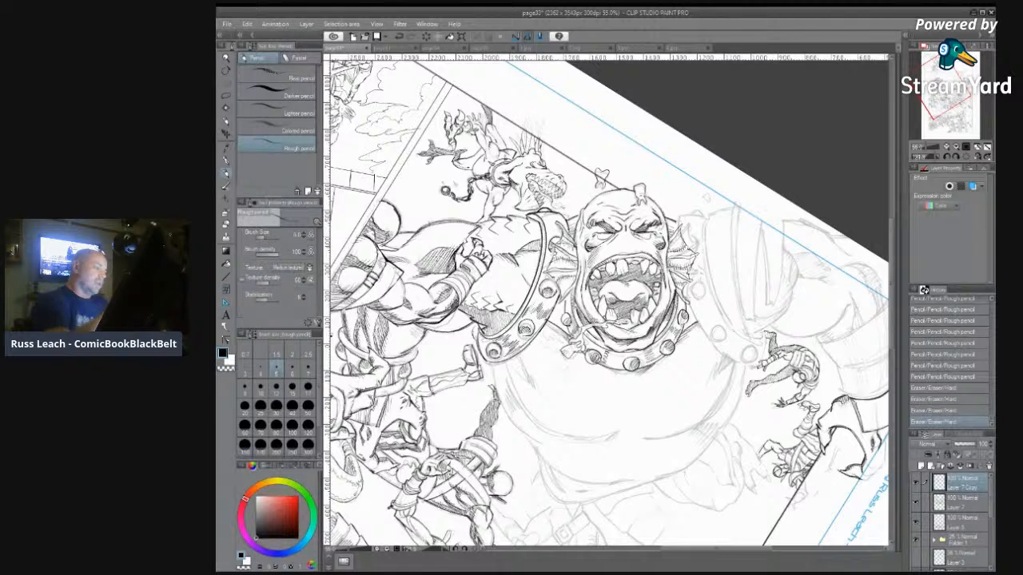
mouse_move(507, 359)
left_mouse_down()
mouse_move(534, 387)
mouse_move(515, 370)
mouse_move(528, 383)
mouse_move(534, 372)
mouse_move(540, 390)
left_mouse_up()
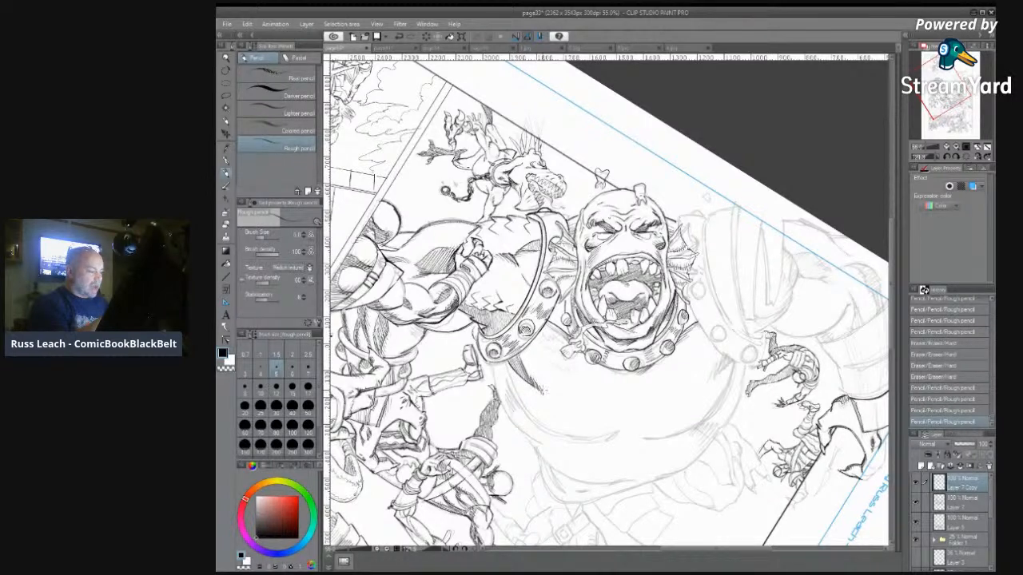
mouse_move(505, 363)
left_mouse_down()
mouse_move(529, 417)
mouse_move(559, 436)
mouse_move(544, 427)
left_mouse_up()
mouse_move(552, 422)
left_mouse_down()
mouse_move(567, 438)
mouse_move(557, 436)
mouse_move(595, 438)
left_mouse_up()
left_click_drag(606, 437, 614, 433)
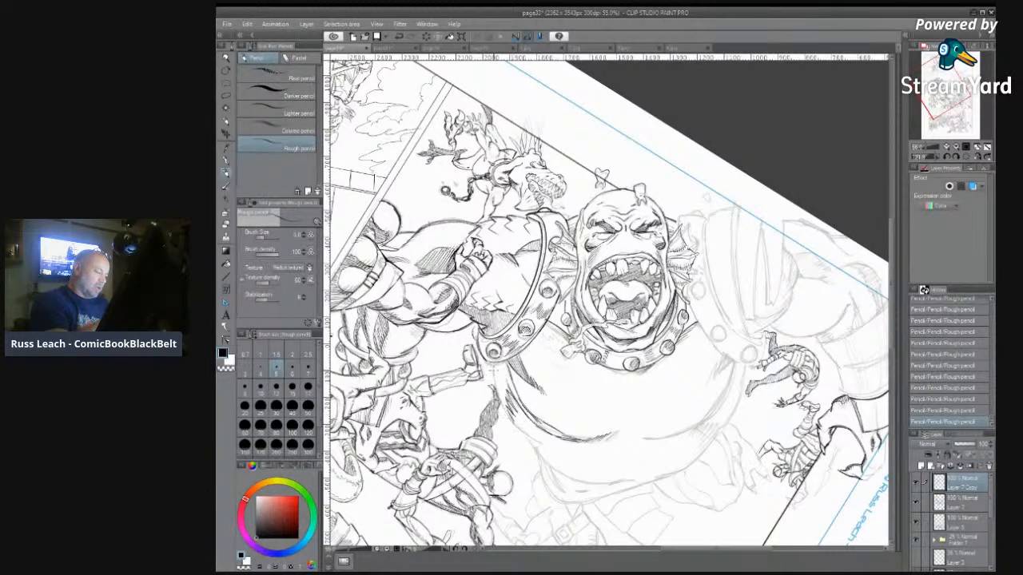
Step: Pencil and hatch the outer side of the ogre's torso below the studded shoulder band
mouse_move(495, 384)
left_mouse_down()
mouse_move(509, 420)
mouse_move(503, 408)
left_mouse_up()
mouse_move(495, 364)
left_mouse_down()
mouse_move(507, 407)
mouse_move(509, 395)
left_mouse_up()
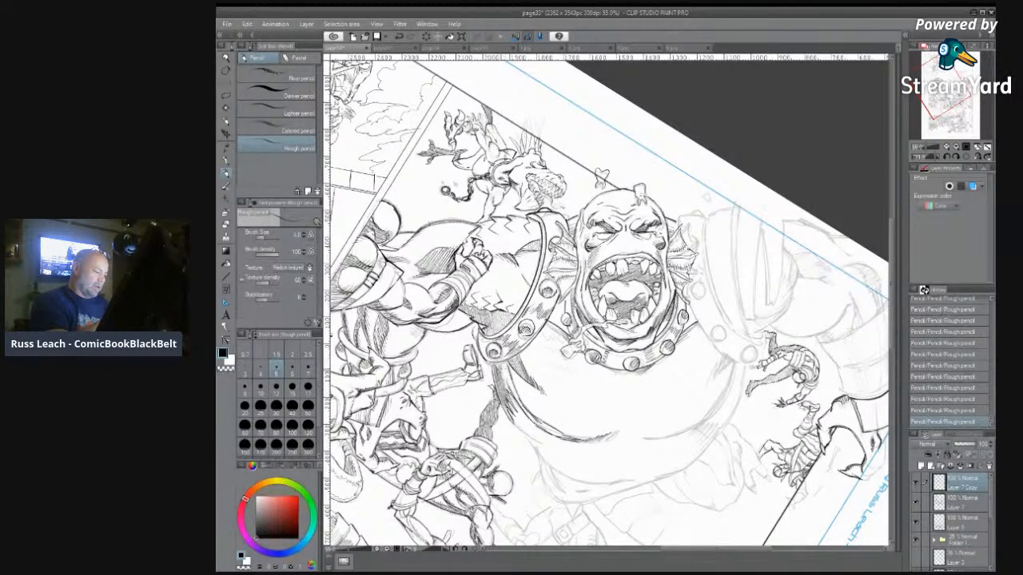
left_click_drag(500, 359, 529, 417)
Step: Set the Rough pencil's brush size to 17 and darken the shading along the ogre's chest fold and armpit crease
left_click(309, 388)
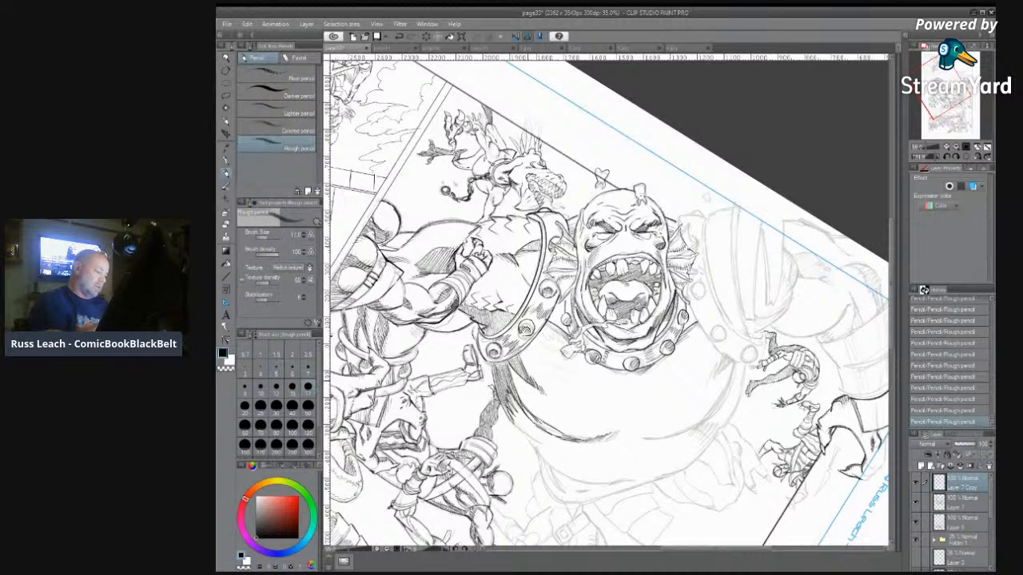
mouse_move(511, 379)
left_mouse_down()
mouse_move(537, 426)
mouse_move(559, 436)
left_mouse_up()
left_click_drag(540, 385, 550, 396)
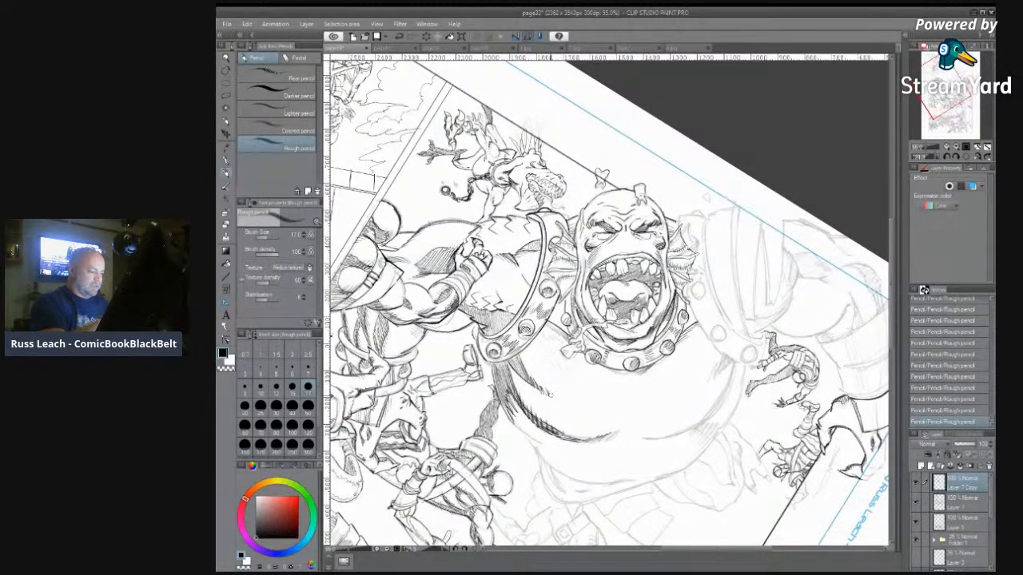
left_click_drag(499, 361, 504, 368)
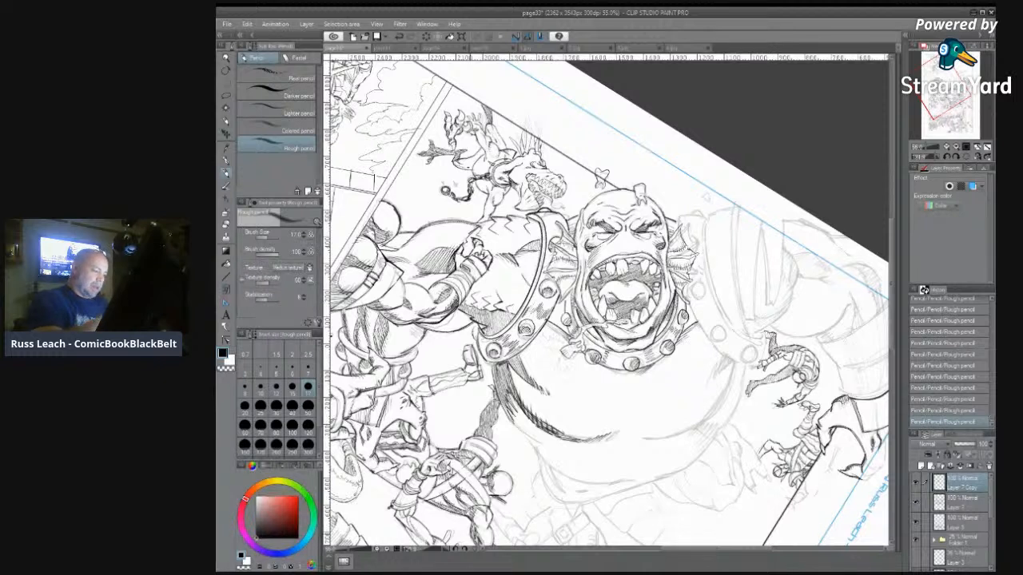
Step: Shade the gap between the ogre's studded shoulder band and neck collar with short Rough pencil hatching strokes
mouse_move(556, 314)
left_mouse_down()
mouse_move(548, 326)
mouse_move(555, 317)
left_mouse_up()
left_click_drag(565, 309, 558, 316)
left_click_drag(564, 303, 551, 318)
left_click_drag(561, 302, 553, 312)
left_click_drag(563, 306, 557, 310)
left_click_drag(568, 299, 563, 333)
left_click_drag(564, 325, 561, 337)
left_click_drag(572, 324, 565, 339)
Step: Pencil the ogre's side and the curved lower contour of the belly, using a brush size of 12 for the last stretch
left_click_drag(505, 413, 545, 451)
left_click_drag(538, 442, 549, 450)
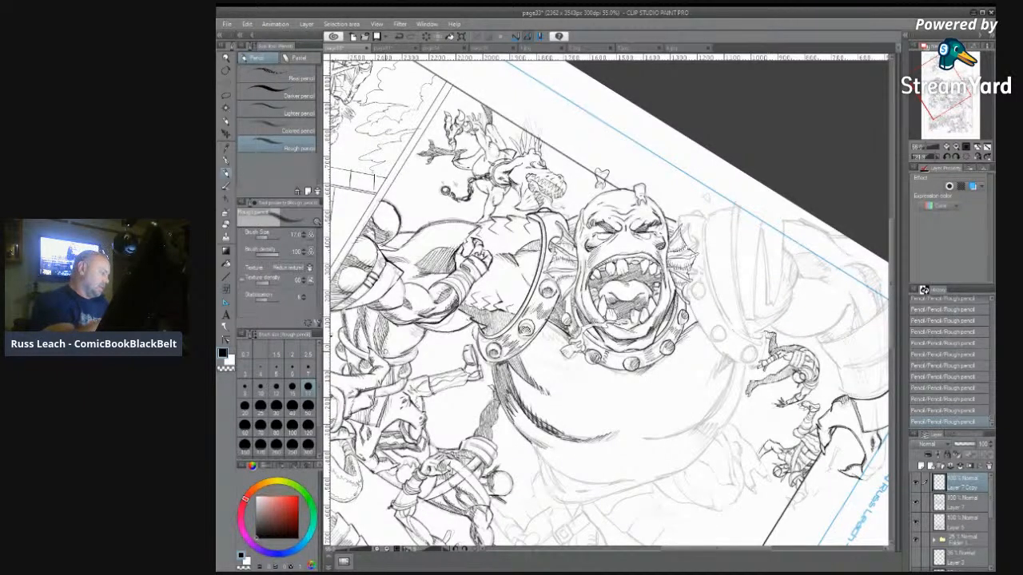
mouse_move(526, 440)
left_mouse_down()
mouse_move(584, 484)
mouse_move(630, 480)
left_mouse_up()
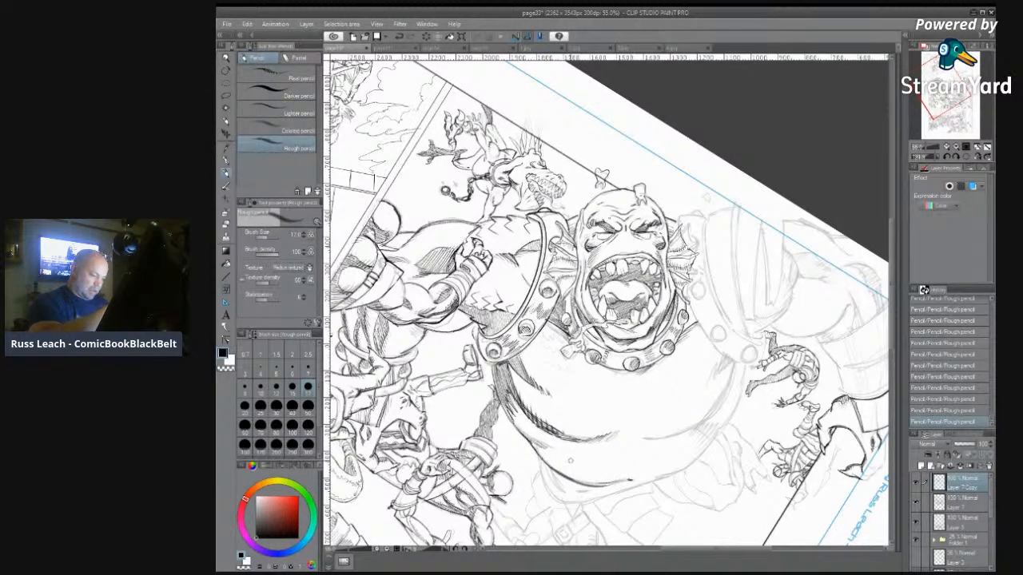
mouse_move(533, 448)
left_mouse_down()
mouse_move(555, 466)
mouse_move(551, 456)
left_mouse_up()
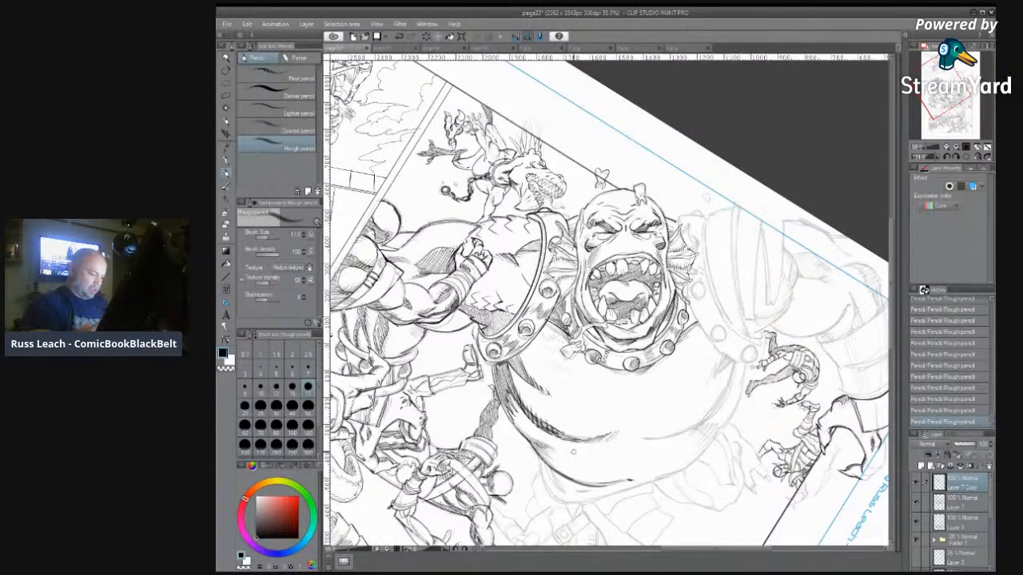
left_click_drag(539, 457, 568, 488)
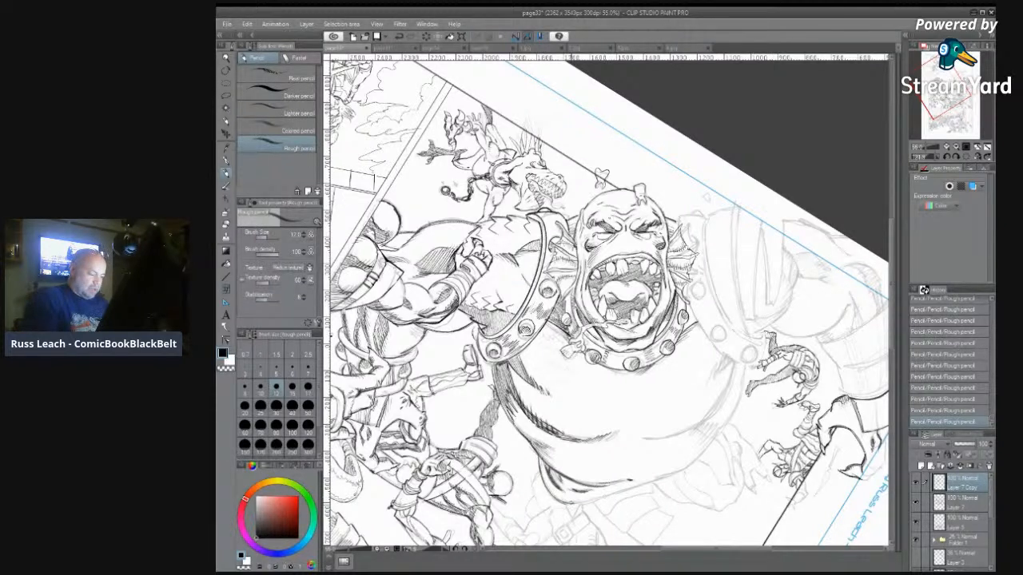
left_click_drag(578, 503, 682, 469)
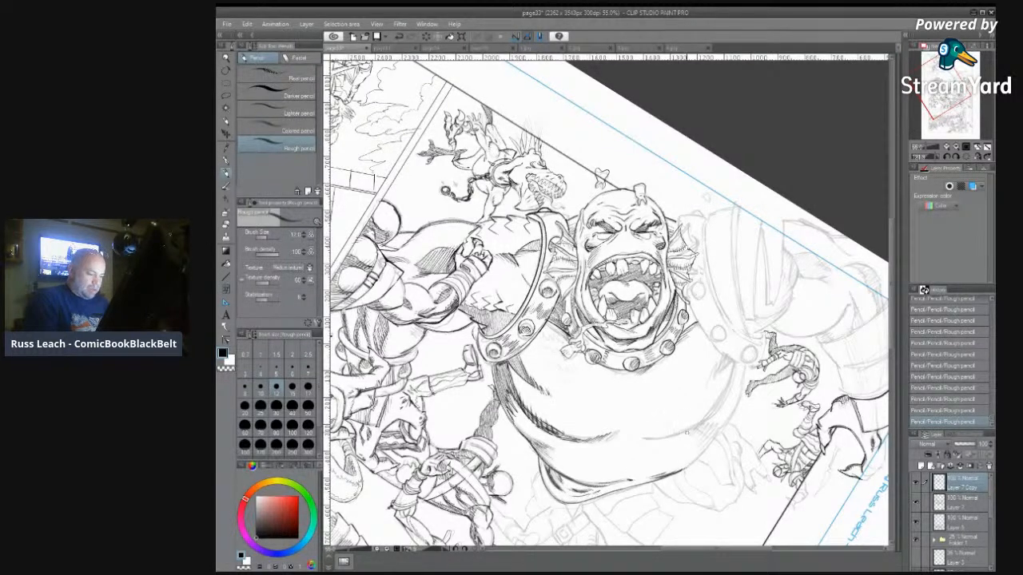
Step: Pencil and darken the chest fold and armpit crease on the side of the torso under the unfinished shoulder
left_click_drag(640, 435, 655, 437)
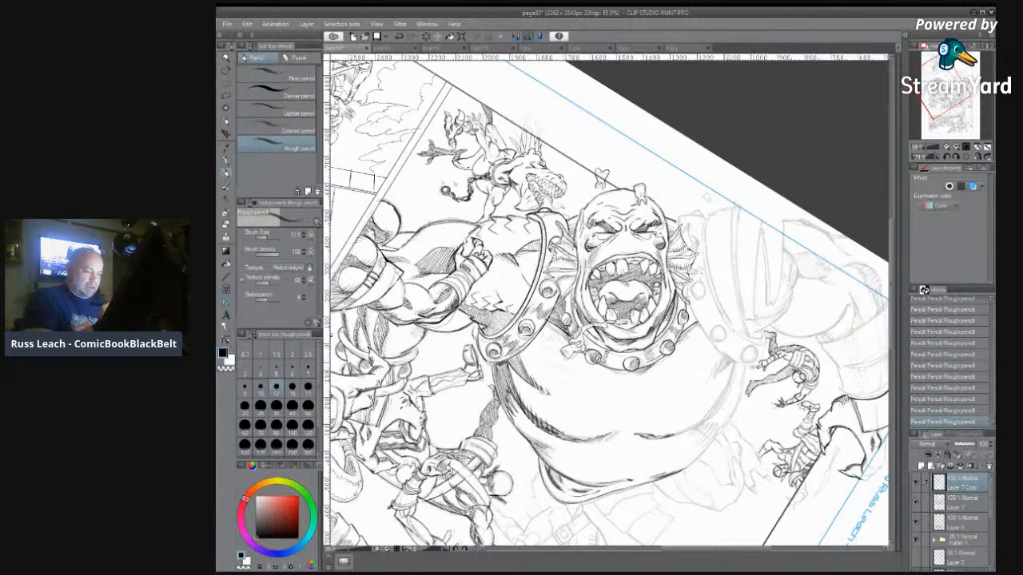
left_click_drag(724, 358, 698, 389)
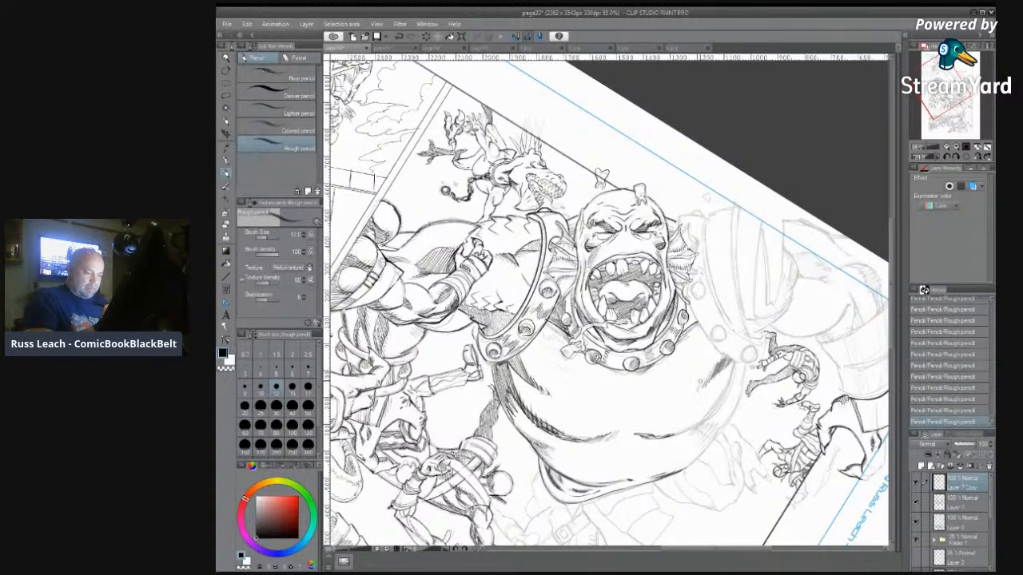
mouse_move(711, 414)
left_mouse_down()
mouse_move(676, 433)
mouse_move(687, 428)
left_mouse_up()
left_click_drag(725, 386, 700, 421)
left_click_drag(734, 365, 722, 388)
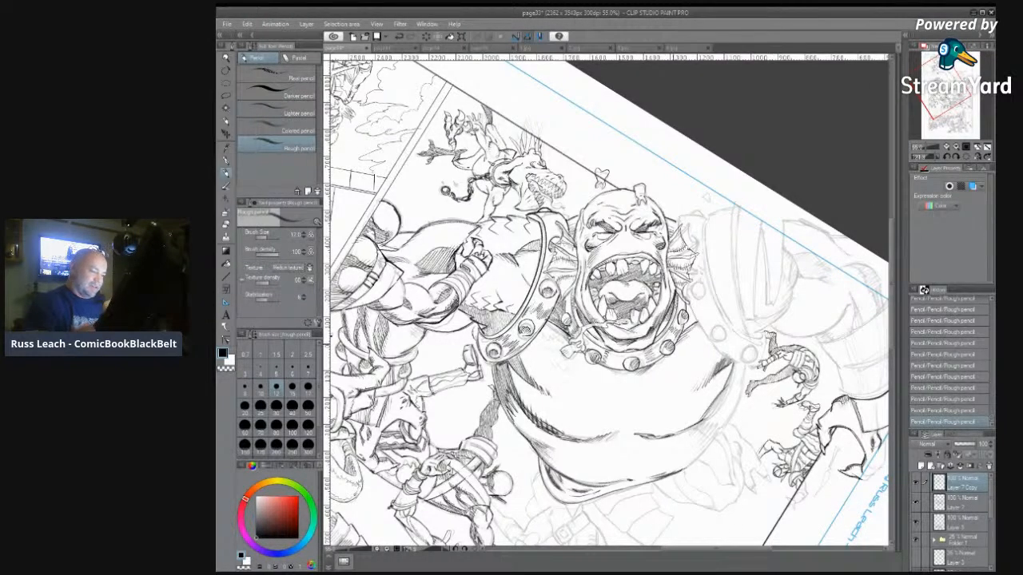
mouse_move(701, 421)
left_mouse_down()
mouse_move(671, 437)
mouse_move(686, 433)
left_mouse_up()
left_click_drag(727, 394, 707, 419)
mouse_move(735, 368)
left_mouse_down()
mouse_move(716, 410)
mouse_move(727, 389)
left_mouse_up()
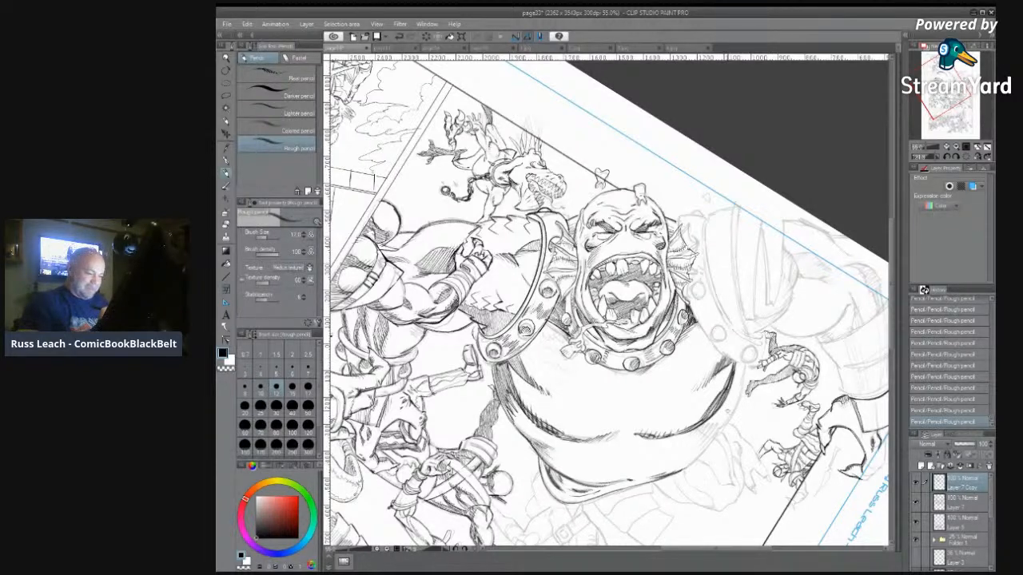
Step: Outline and hatch the outer edge of the torso beside the newly shaded chest fold
mouse_move(693, 424)
left_mouse_down()
mouse_move(719, 440)
mouse_move(712, 434)
mouse_move(739, 400)
left_mouse_up()
left_click_drag(740, 405, 742, 367)
mouse_move(710, 421)
left_mouse_down()
mouse_move(731, 400)
mouse_move(732, 409)
mouse_move(742, 361)
left_mouse_up()
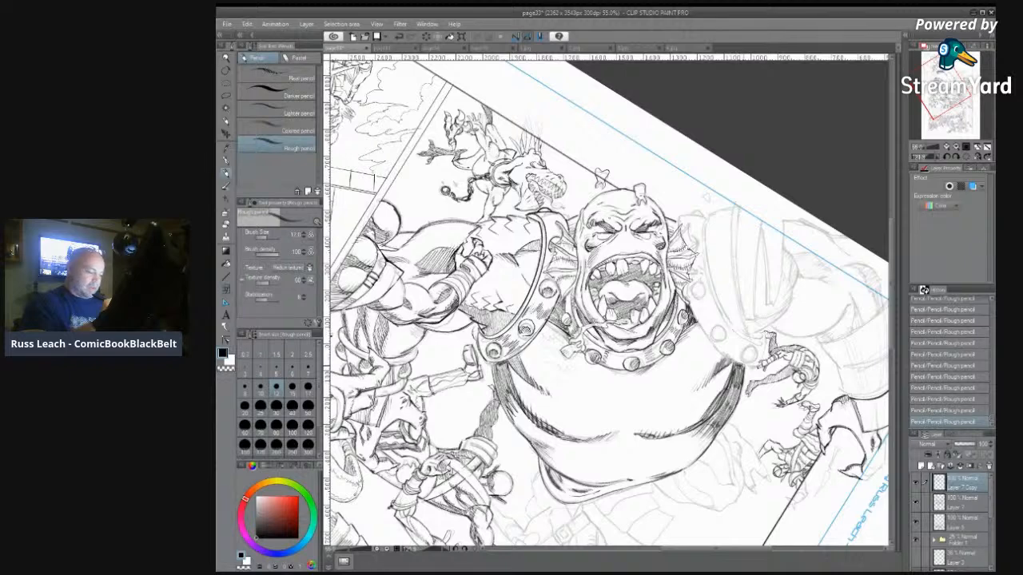
Step: Set the Rough pencil's brush size to 8, then outline and hatch the folded cloth flap hanging below the ogre's belly
left_click_drag(893, 296, 892, 338)
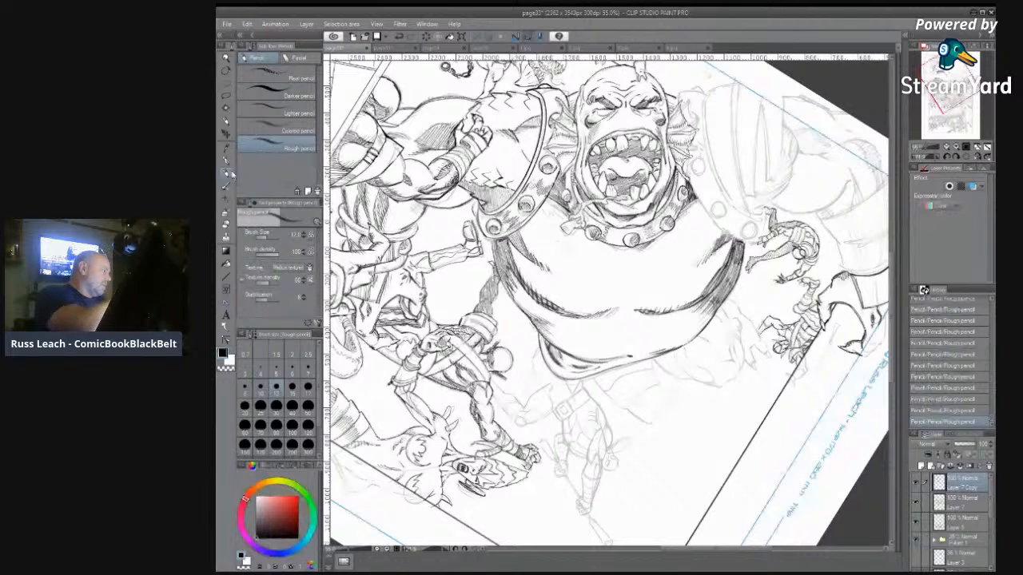
left_click(246, 388)
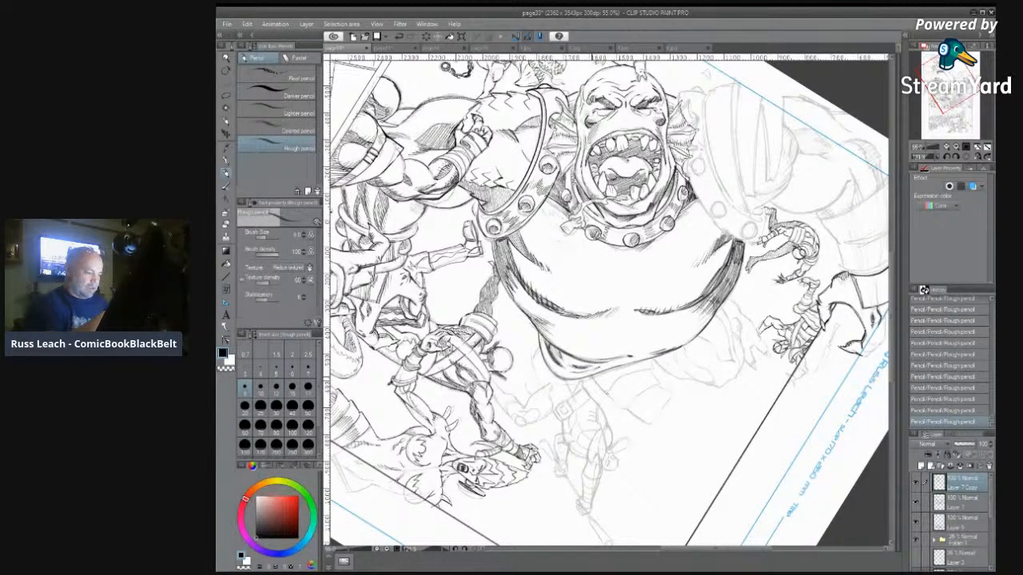
left_click_drag(611, 388, 657, 359)
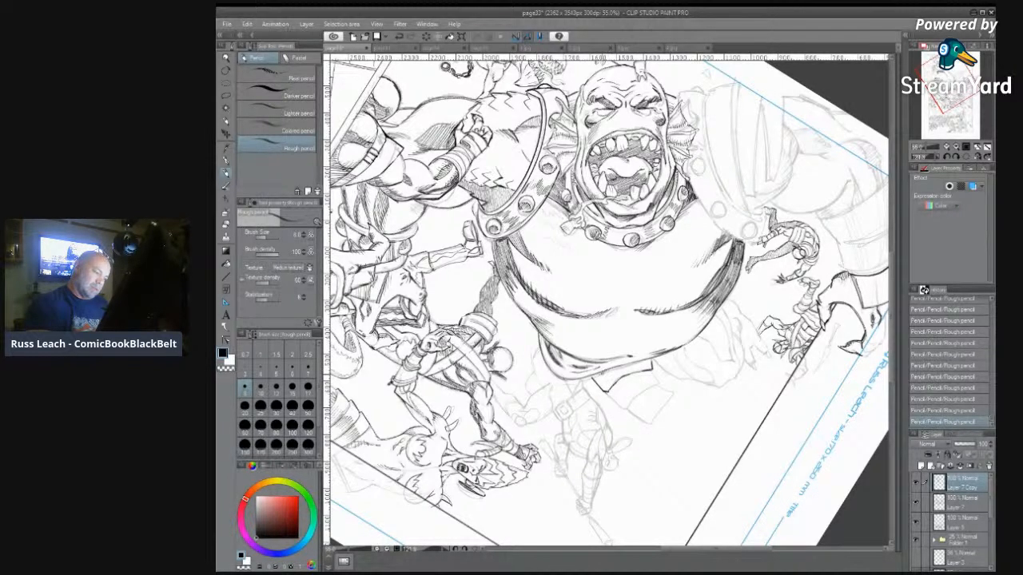
mouse_move(618, 369)
left_mouse_down()
mouse_move(604, 380)
mouse_move(630, 371)
mouse_move(621, 408)
mouse_move(657, 405)
left_mouse_up()
mouse_move(648, 369)
left_mouse_down()
mouse_move(658, 384)
mouse_move(628, 388)
left_mouse_up()
left_click_drag(628, 437, 632, 447)
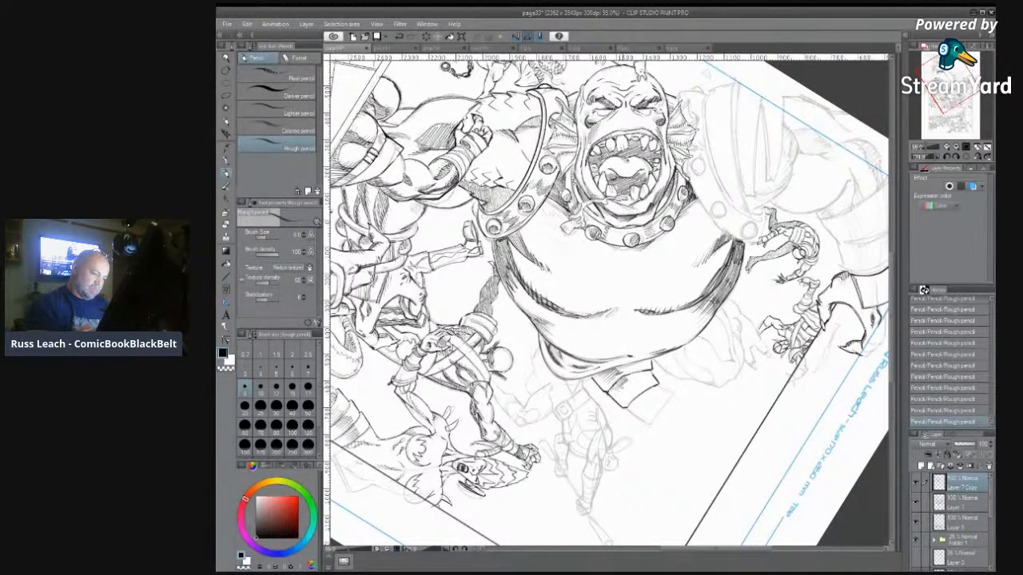
mouse_move(620, 387)
left_mouse_down()
mouse_move(644, 421)
mouse_move(670, 398)
left_mouse_up()
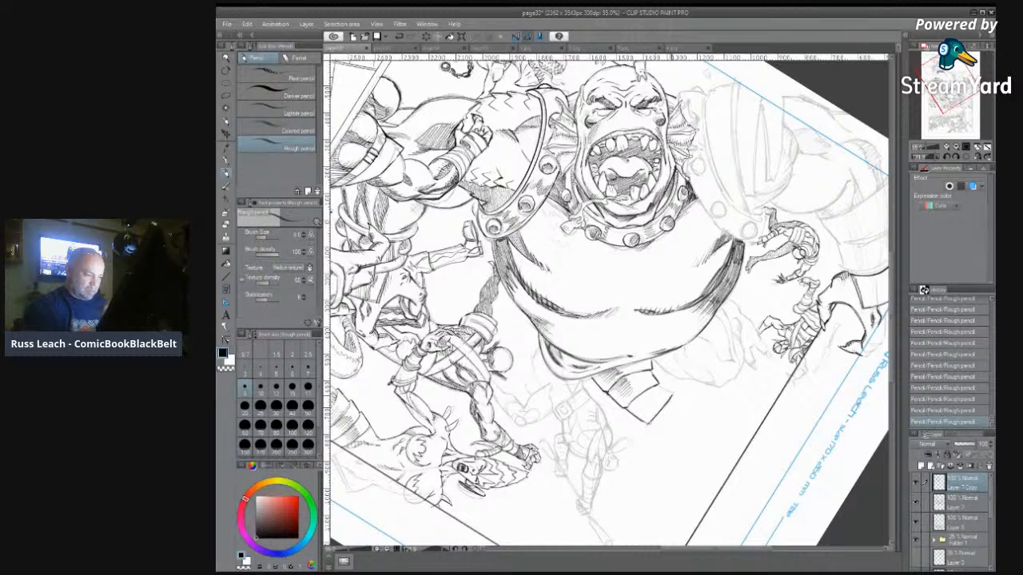
left_click_drag(628, 408, 648, 400)
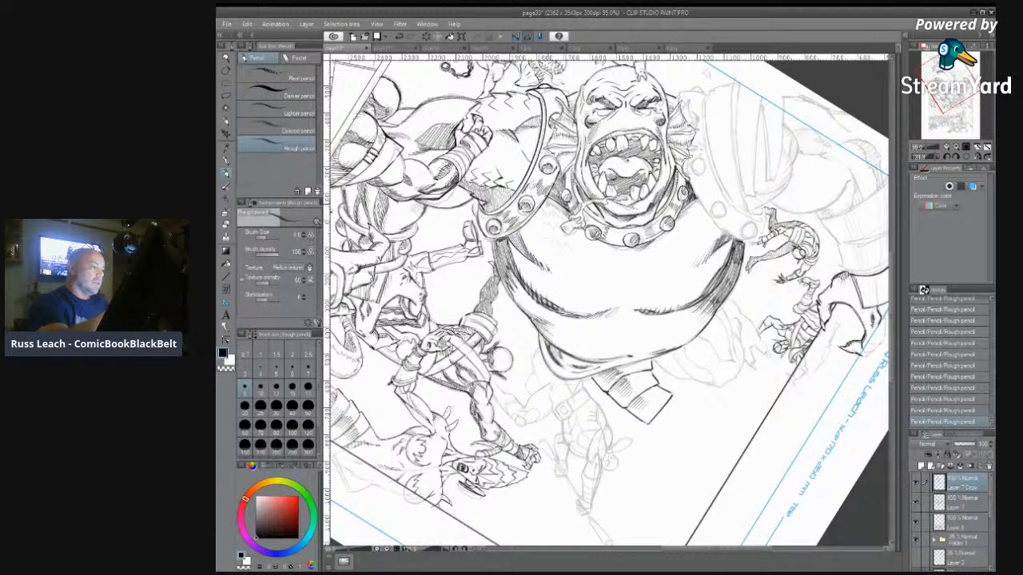
Step: Draw a patch of overlapping scales on the ogre's upper chest between the studded shoulder band and the collar
mouse_move(561, 223)
left_mouse_down()
mouse_move(568, 214)
mouse_move(556, 212)
mouse_move(539, 224)
mouse_move(551, 236)
left_mouse_up()
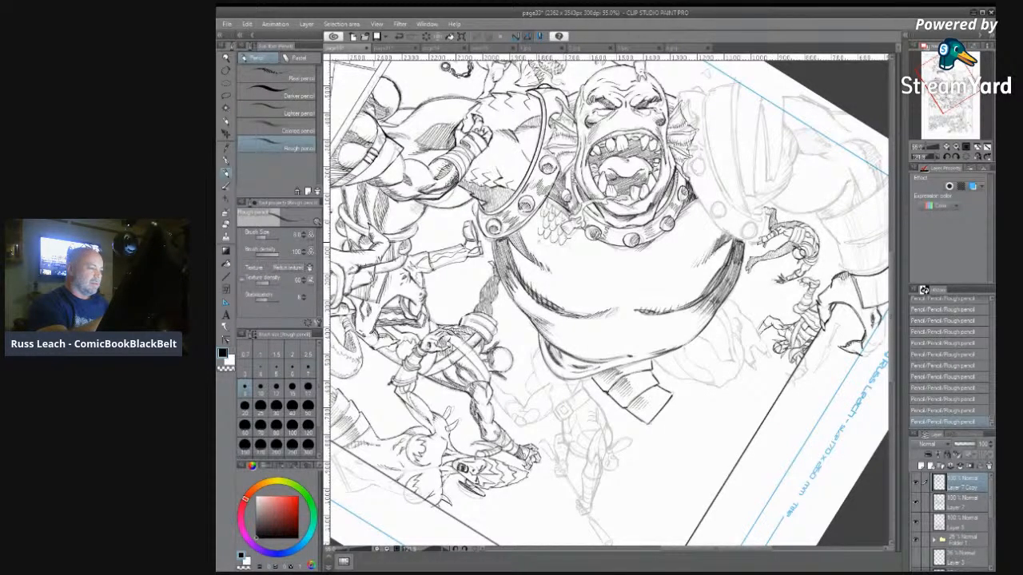
left_click_drag(563, 252, 552, 243)
left_click_drag(585, 259, 577, 253)
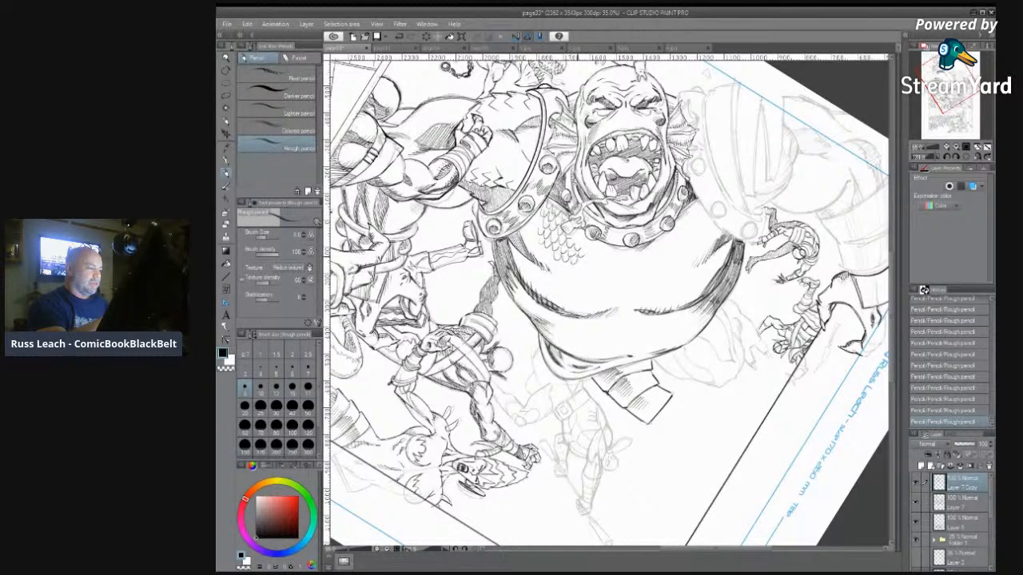
mouse_move(557, 262)
left_mouse_down()
mouse_move(568, 276)
mouse_move(595, 269)
left_mouse_up()
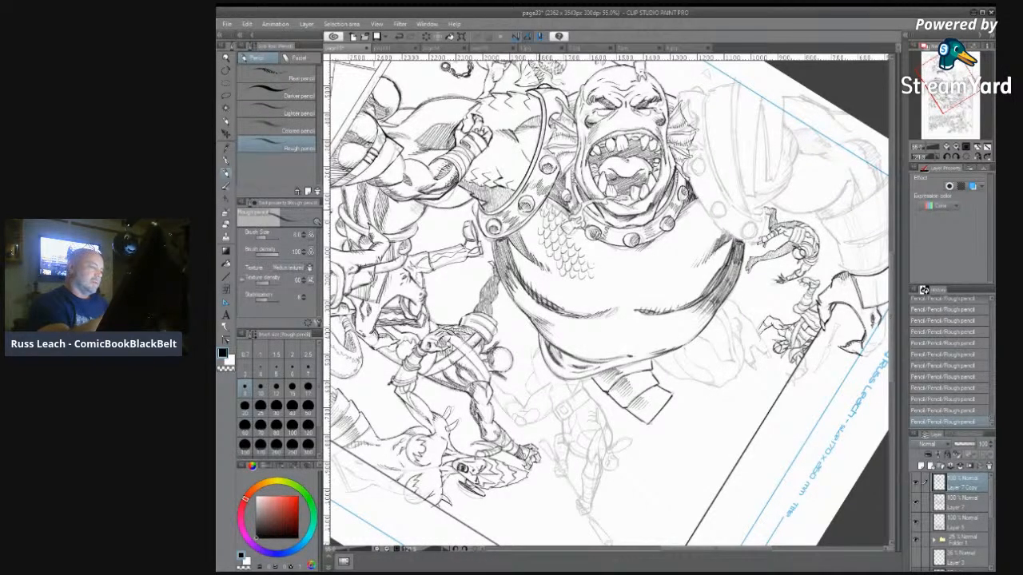
left_click_drag(536, 219, 537, 234)
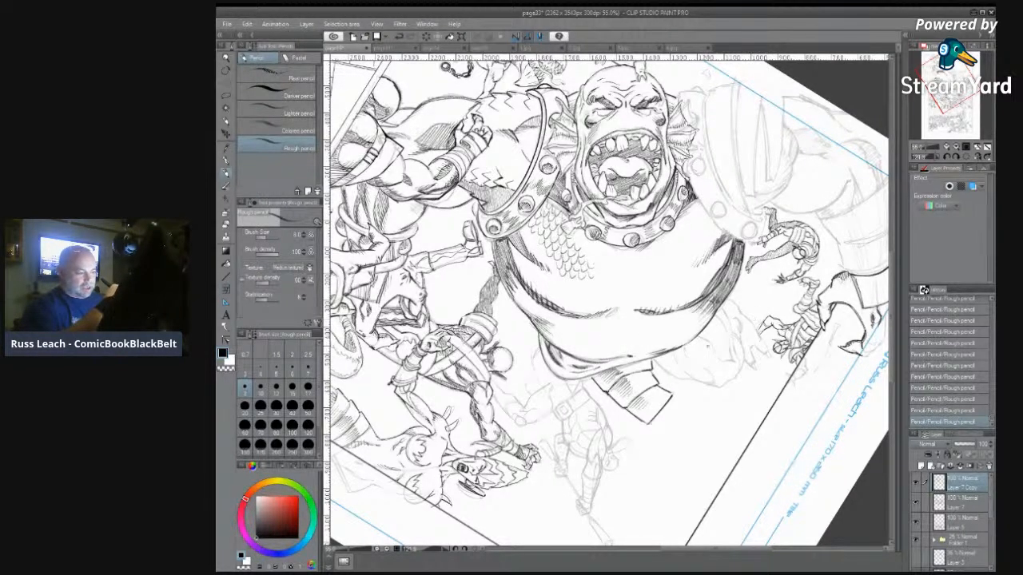
Step: Pencil the outline and inner contours of the bent leg emerging from behind the ogre's belly
mouse_move(656, 361)
left_mouse_down()
mouse_move(727, 388)
mouse_move(740, 361)
left_mouse_up()
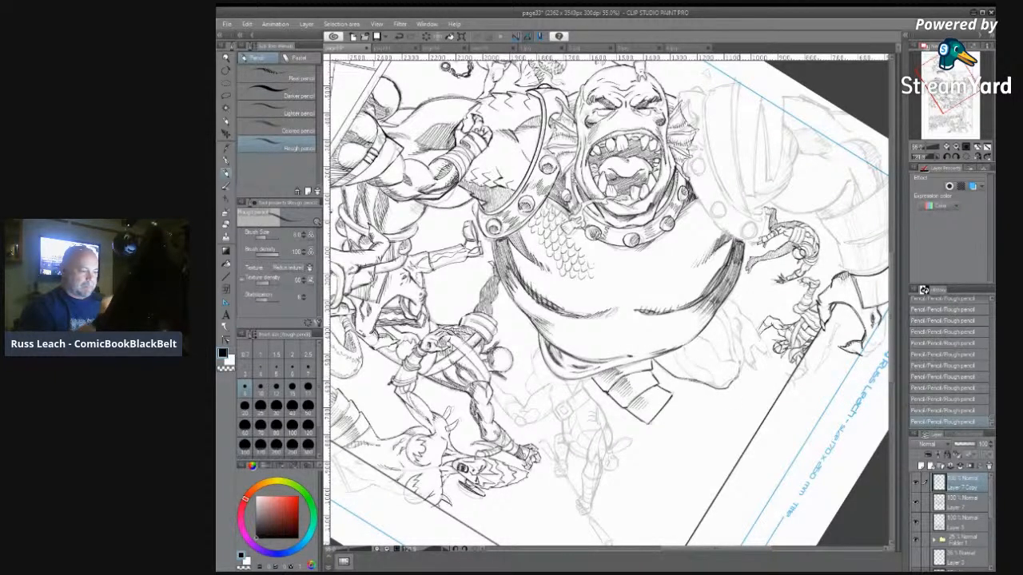
left_click_drag(681, 342, 731, 383)
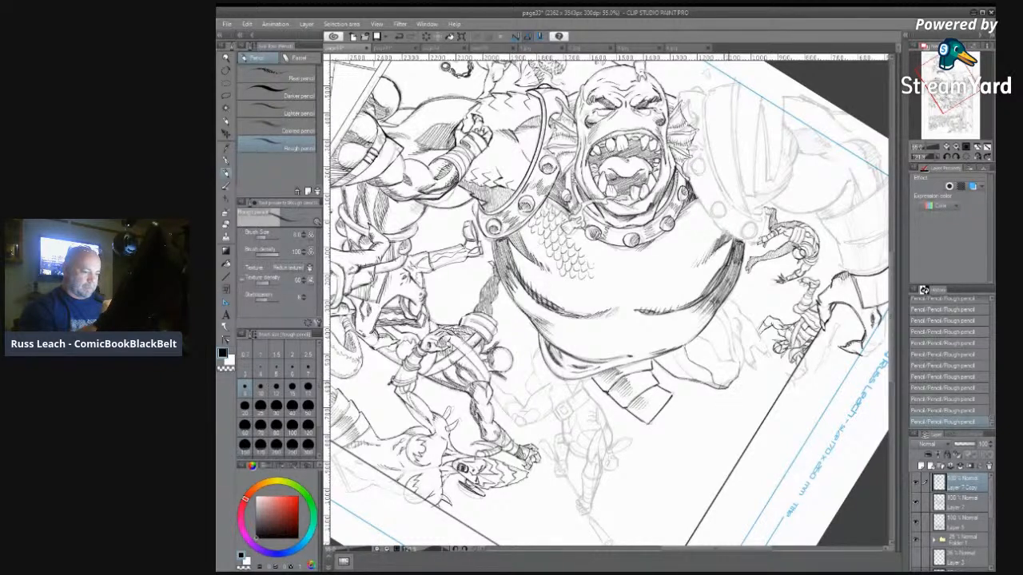
mouse_move(674, 359)
left_mouse_down()
mouse_move(694, 381)
mouse_move(682, 378)
mouse_move(689, 355)
mouse_move(716, 350)
mouse_move(734, 363)
left_mouse_up()
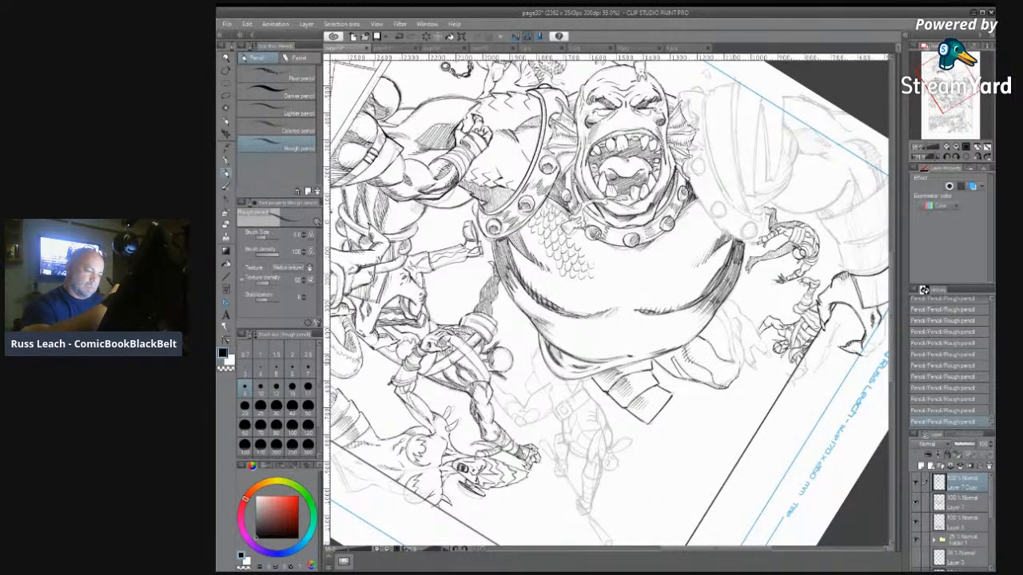
left_click_drag(717, 315, 734, 363)
left_click_drag(719, 309, 740, 356)
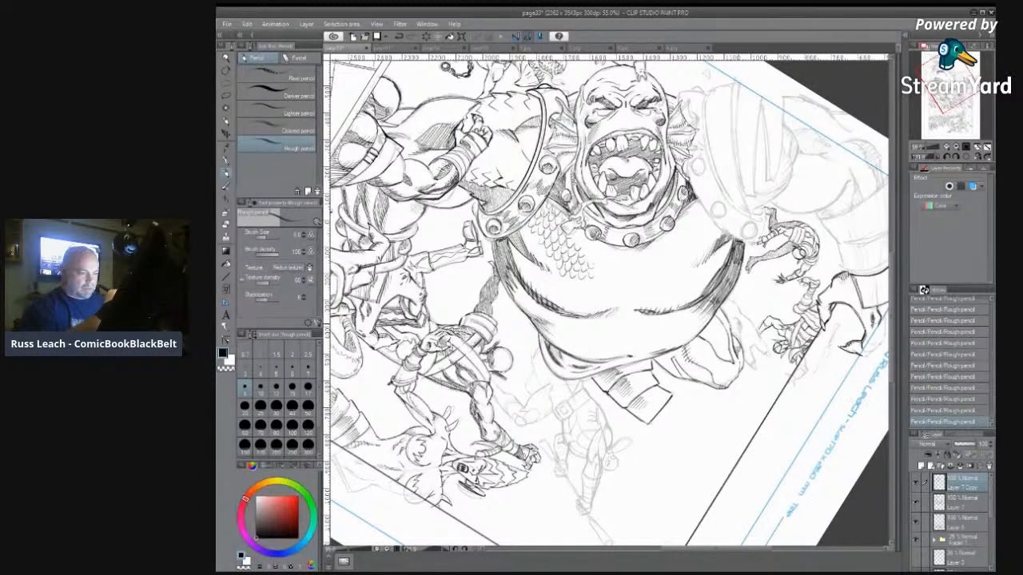
left_click_drag(737, 319, 743, 332)
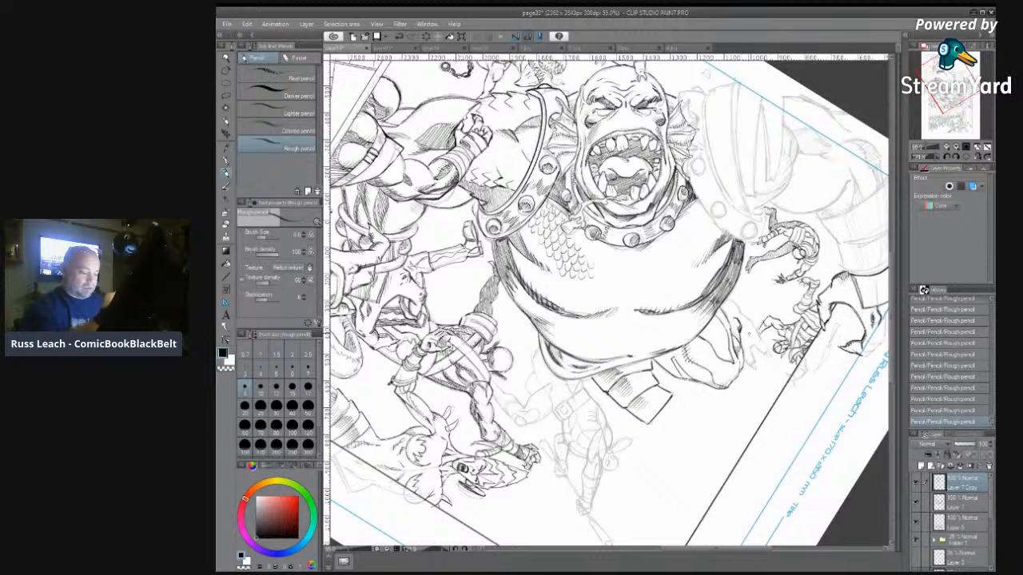
left_click_drag(727, 298, 740, 312)
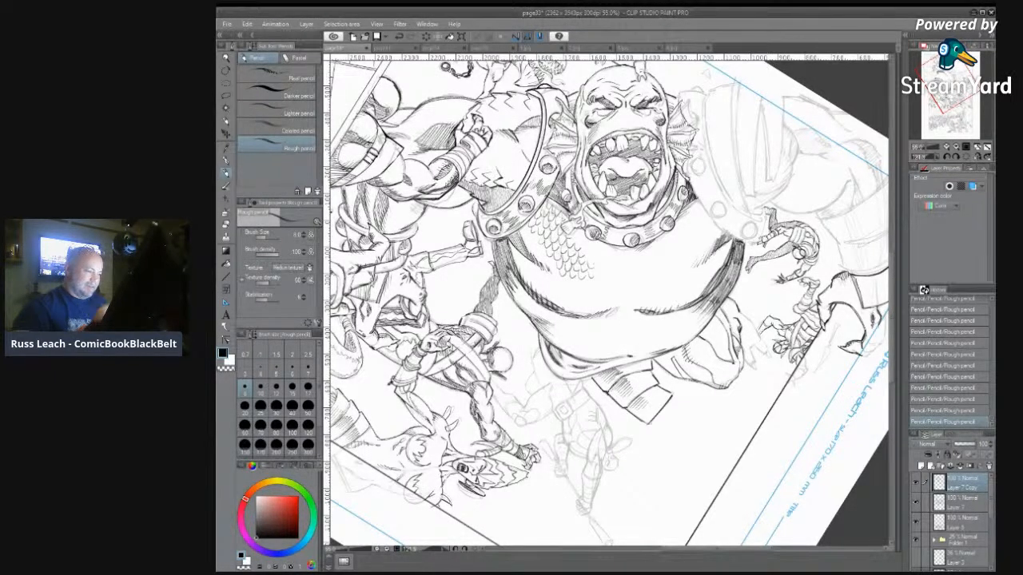
Step: Hatch shadows on the bent leg where it meets the underside of the ogre's belly
left_click_drag(658, 353, 709, 382)
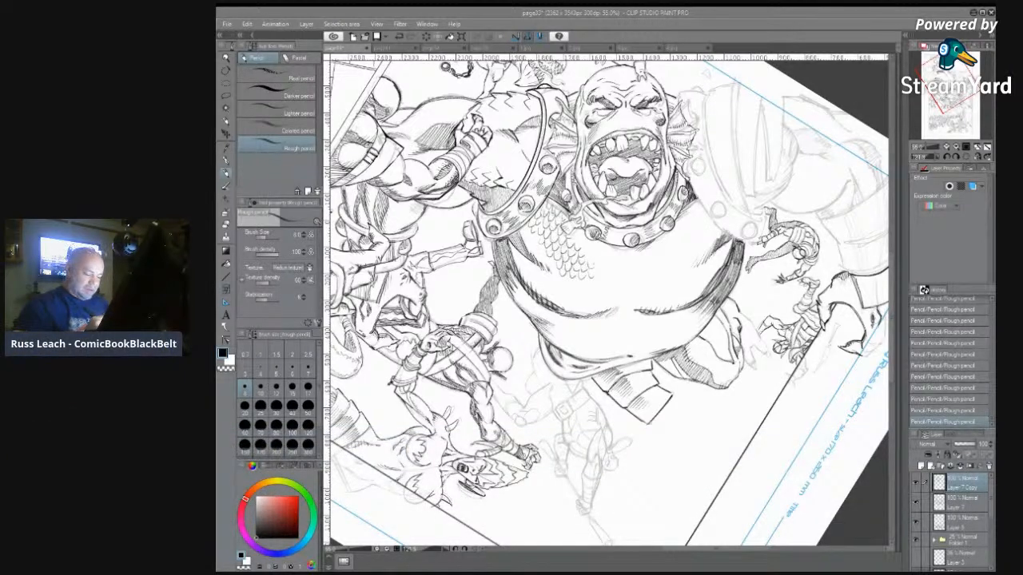
left_click(712, 479)
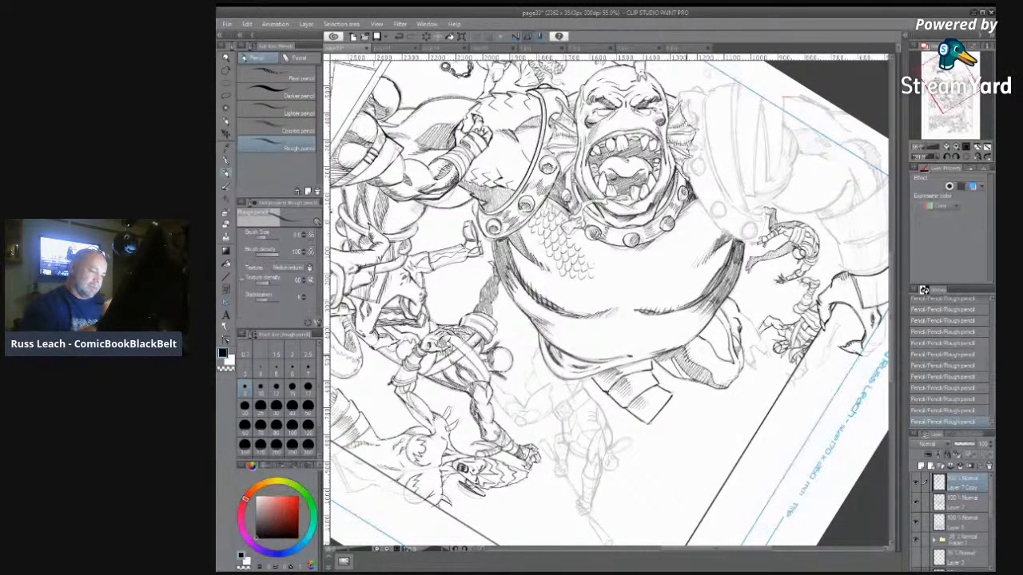
left_click_drag(659, 359, 676, 382)
left_click_drag(675, 372, 681, 383)
mouse_move(697, 318)
left_mouse_down()
mouse_move(713, 337)
mouse_move(724, 334)
mouse_move(730, 364)
left_mouse_up()
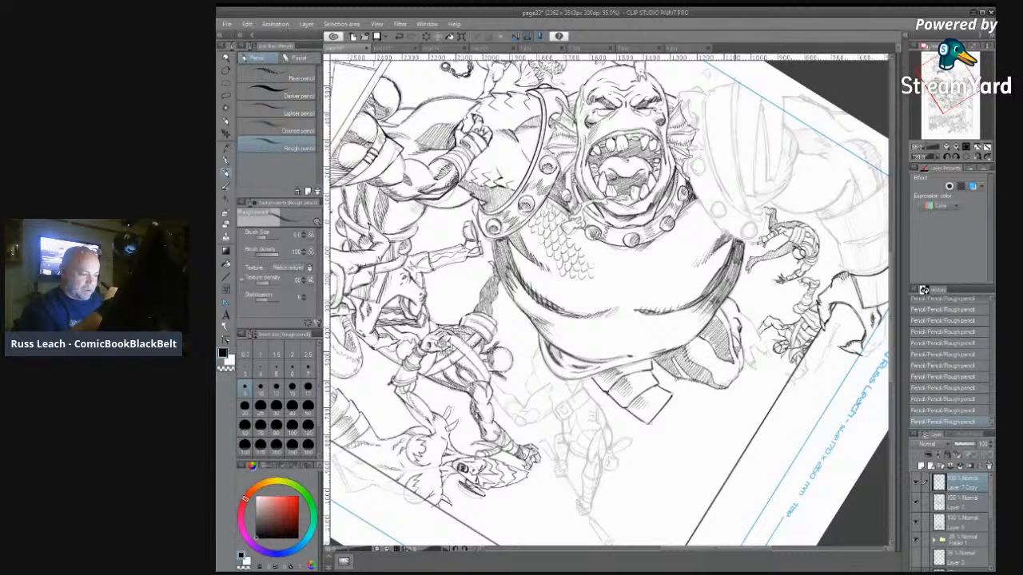
Step: Pencil the clawed digits at the end of the limb beside the bent leg and refine their contours
left_click_drag(731, 338, 753, 358)
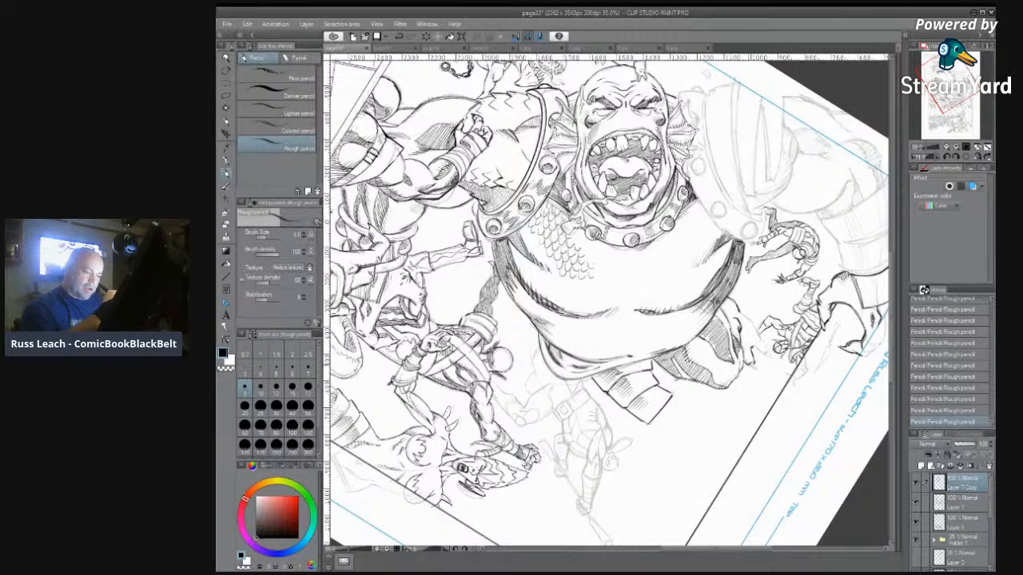
mouse_move(749, 361)
left_mouse_down()
mouse_move(754, 370)
mouse_move(766, 356)
left_mouse_up()
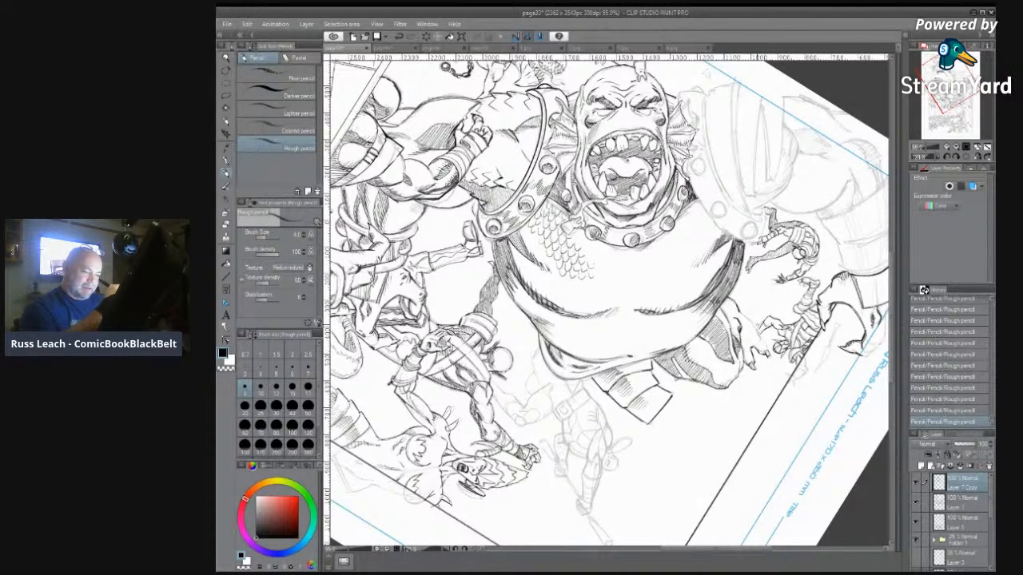
left_click_drag(739, 311, 769, 352)
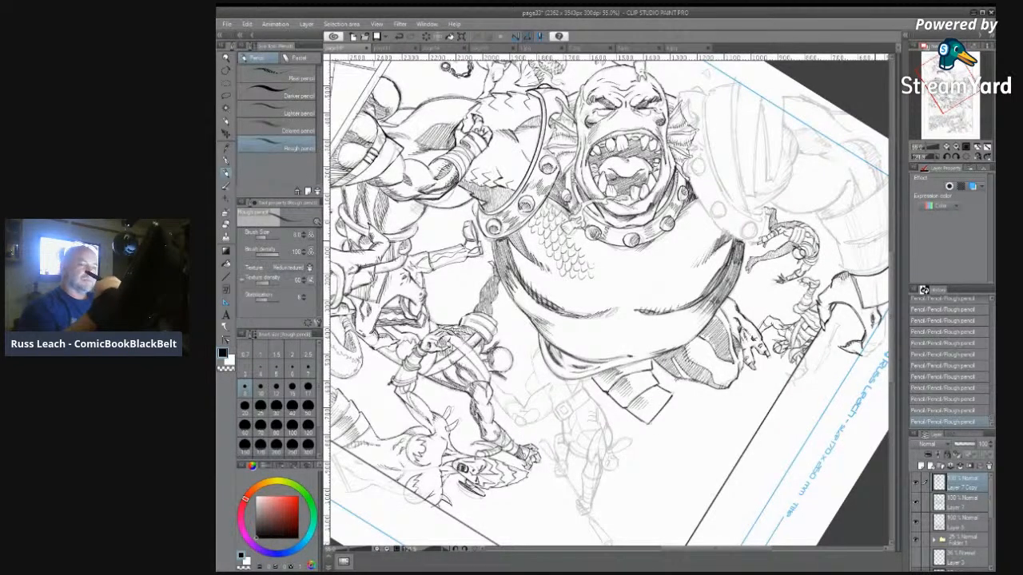
Step: Lasso the finished studded shoulder band, paste a copy of it on its own layer and flip the copy horizontally
left_click_drag(892, 269, 891, 237)
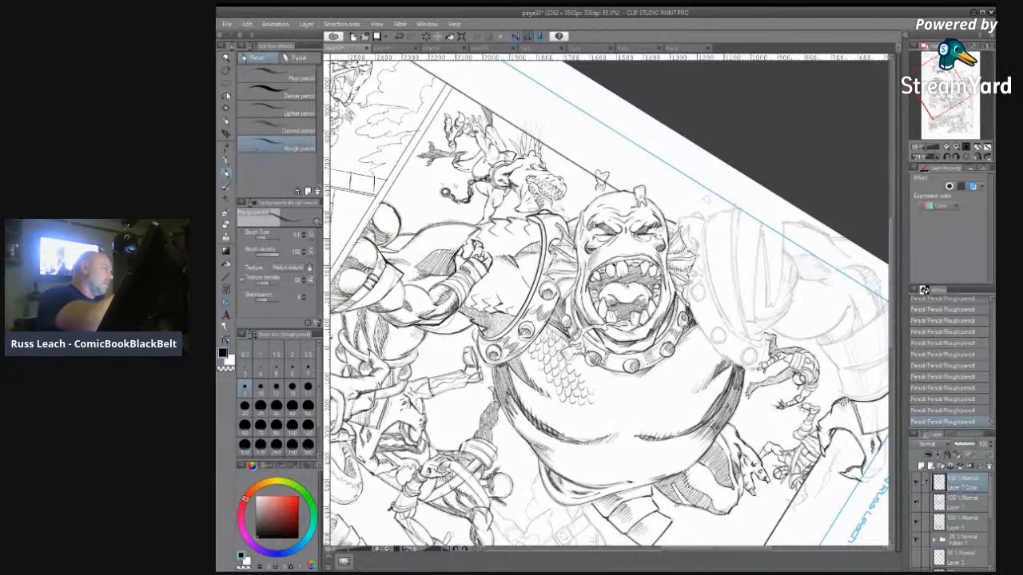
key("m")
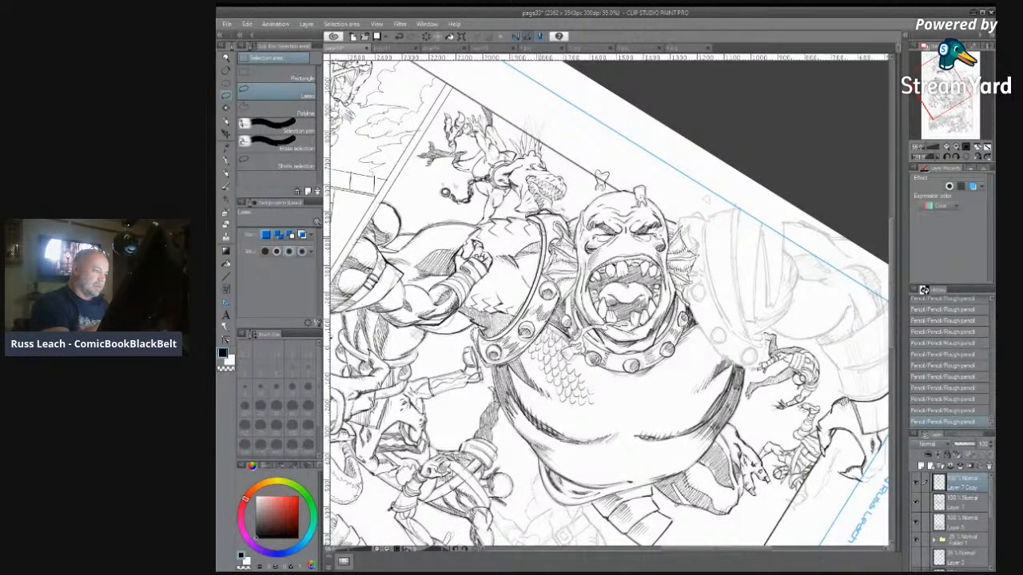
left_click_drag(541, 264, 526, 301)
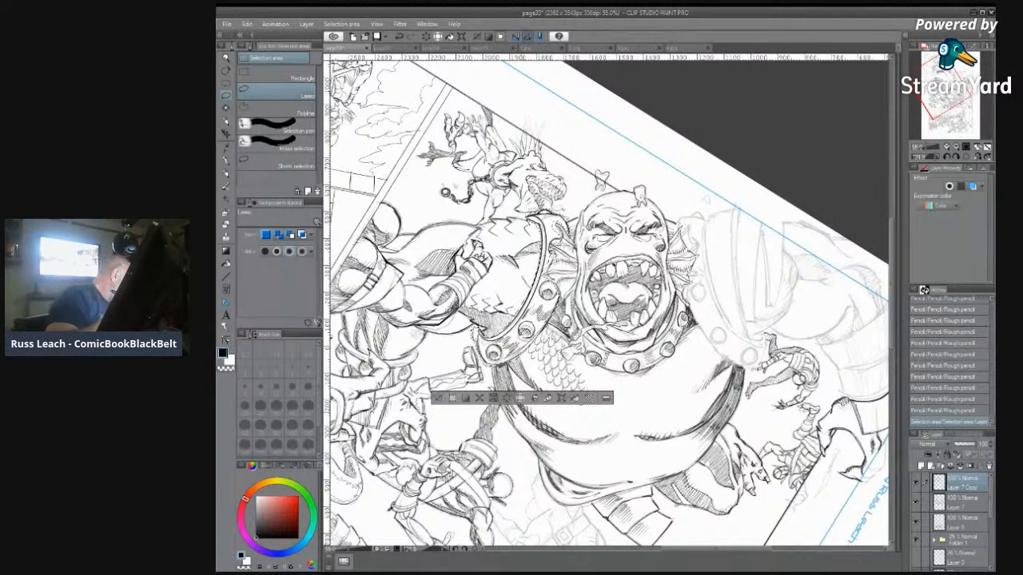
key("ctrl+v")
left_click(248, 24)
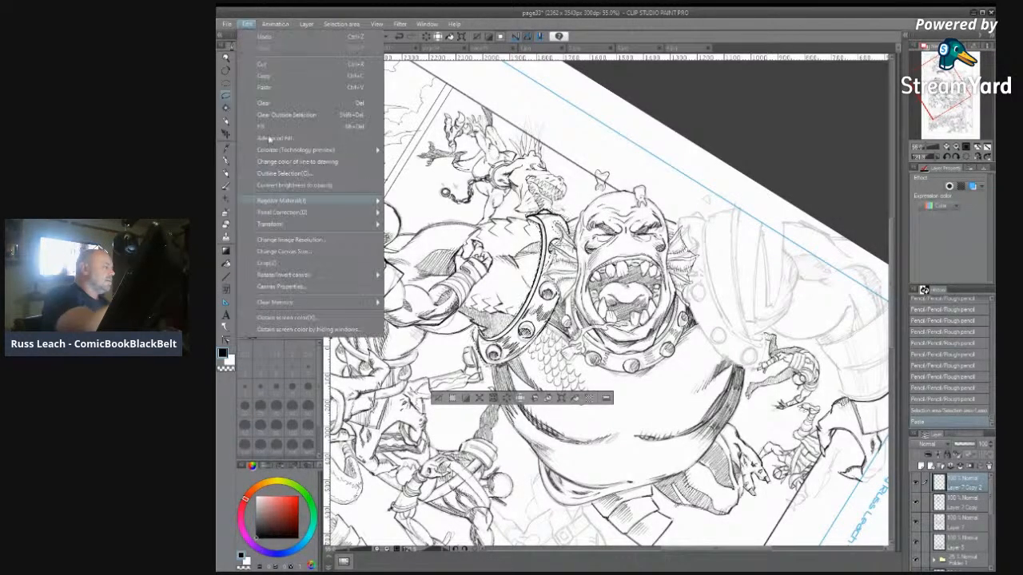
mouse_move(320, 224)
left_click(450, 252)
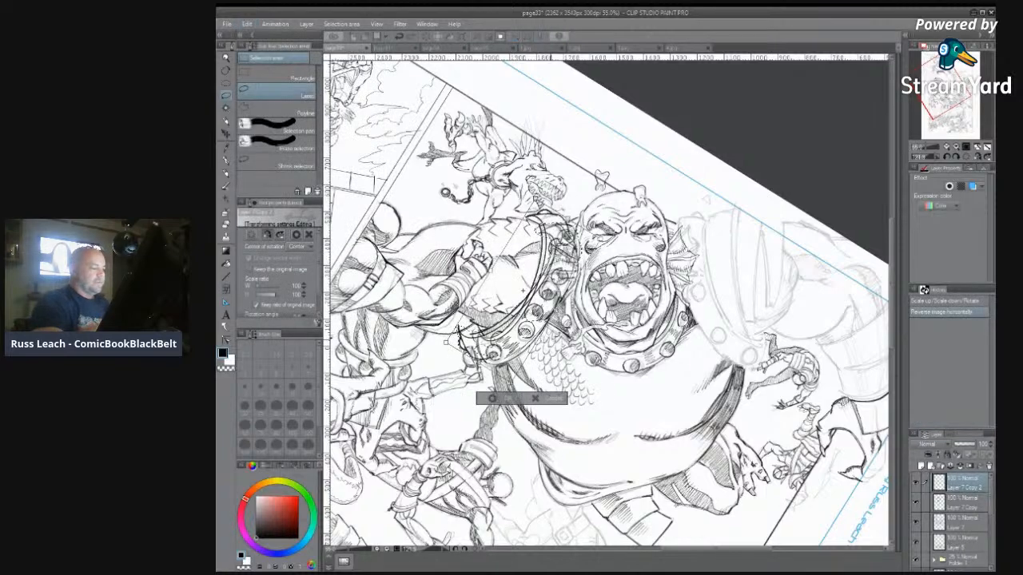
Step: Move and rotate the mirrored shoulder band onto the rough sketch of the ogre's opposite shoulder
left_click_drag(459, 335, 483, 329)
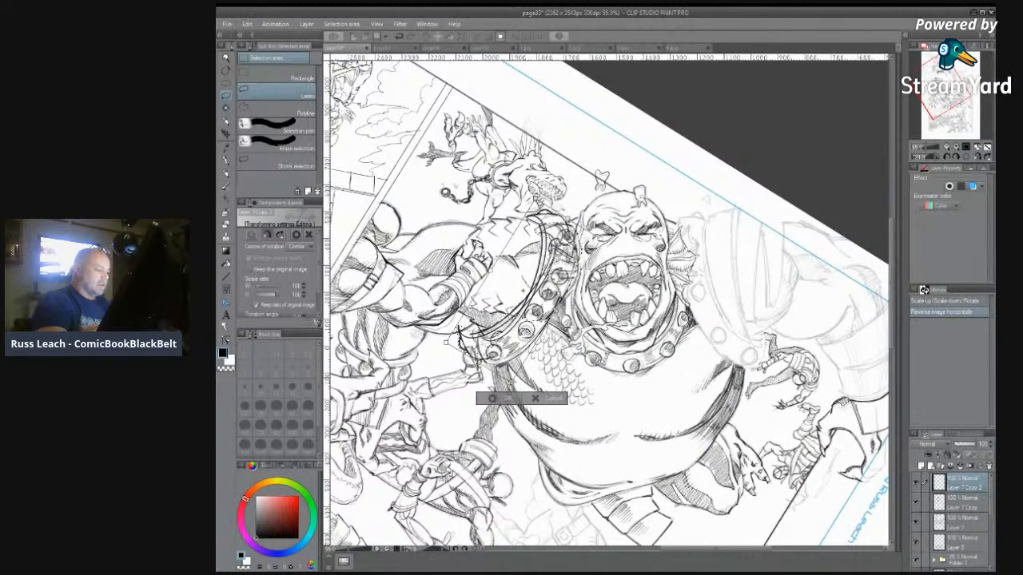
left_click_drag(456, 328, 461, 331)
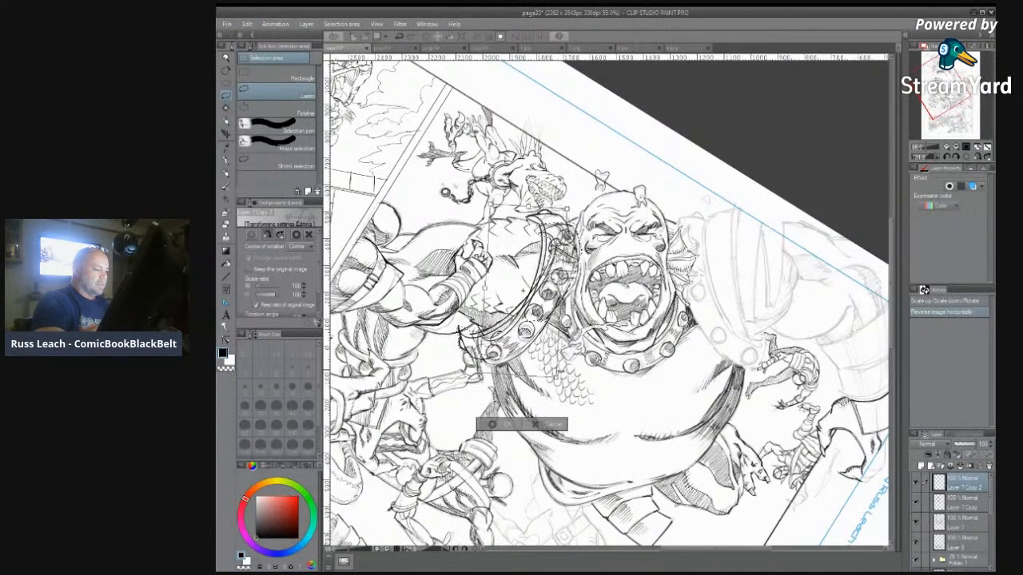
left_click_drag(508, 293, 690, 318)
left_click_drag(698, 398, 694, 206)
left_click_drag(707, 355, 738, 350)
left_click_drag(725, 198, 710, 200)
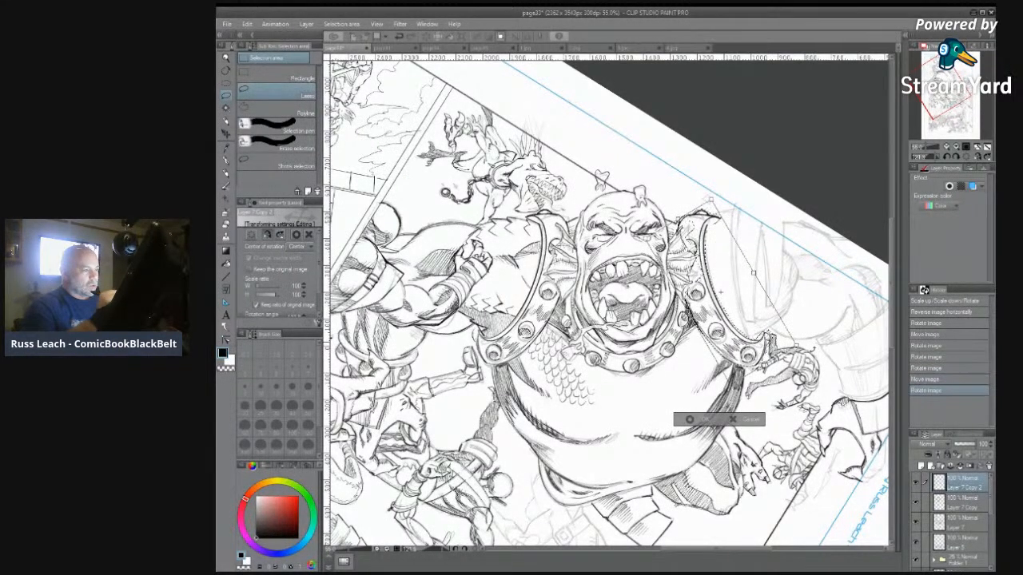
Step: Fine-tune the mirrored band's placement against the collar and rough shoulder, apply the transformation and clear the selection
left_click_drag(742, 294, 741, 292)
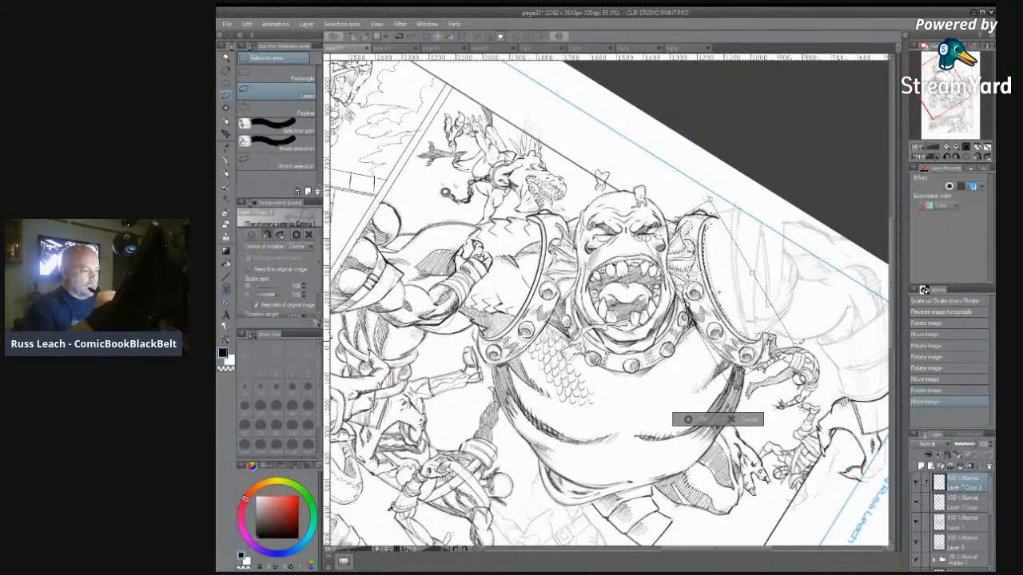
left_click_drag(740, 292, 738, 292)
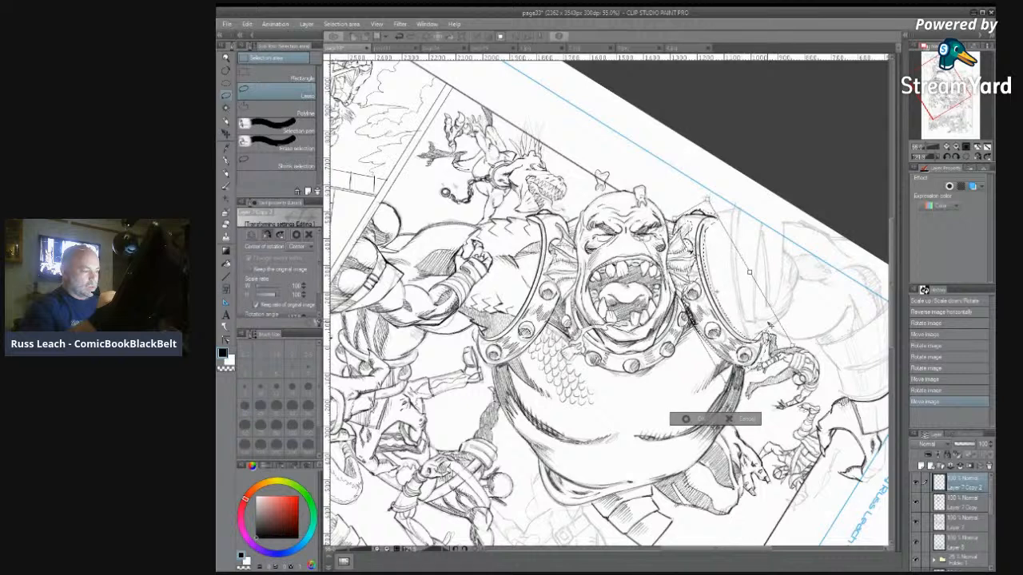
left_click_drag(770, 326, 770, 323)
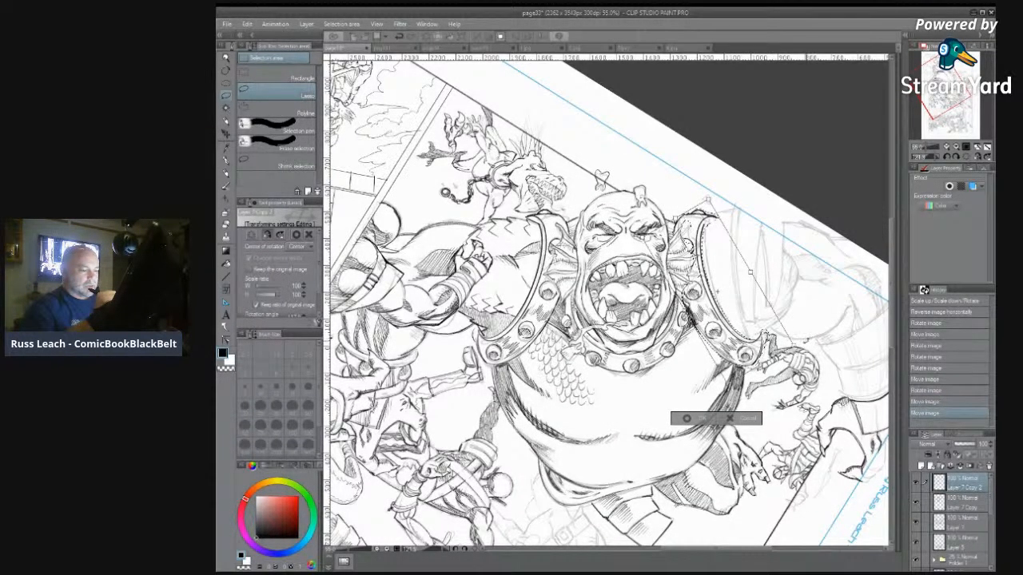
left_click_drag(805, 342, 782, 326)
key("Return")
key("ctrl+d")
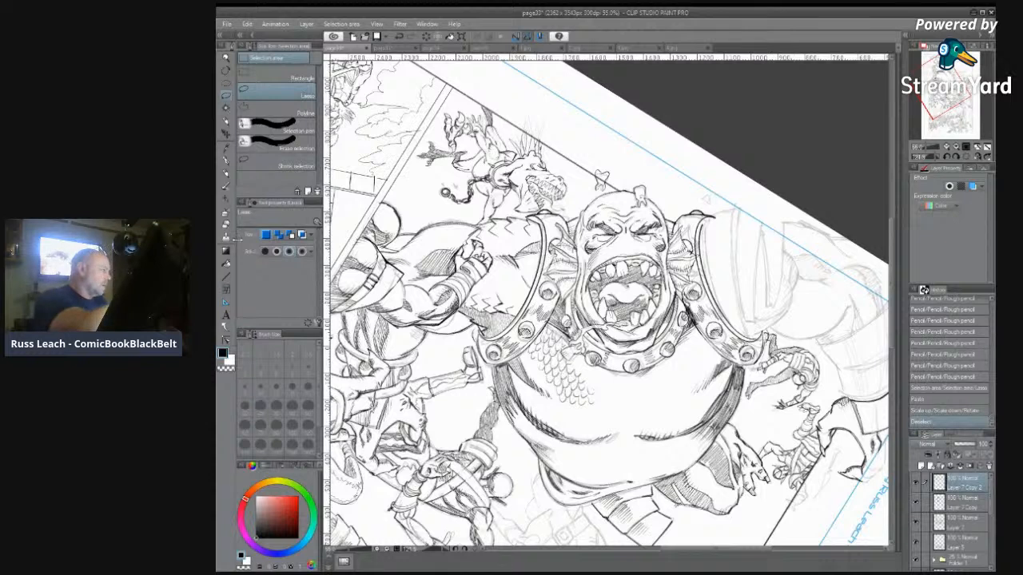
Step: Erase stray and overlapping lines at the mirrored band's upper end and where it meets the collar, working on both pencil layers
key("p")
left_click_drag(708, 217, 715, 227)
mouse_move(709, 220)
left_mouse_down()
mouse_move(717, 234)
mouse_move(717, 220)
left_mouse_up()
left_click_drag(685, 324, 694, 332)
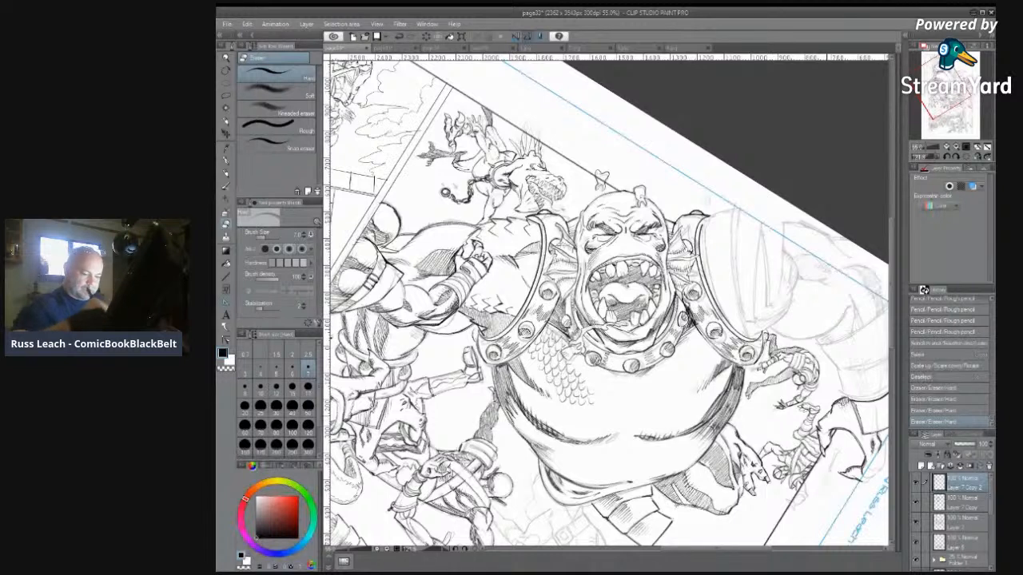
left_click(953, 505)
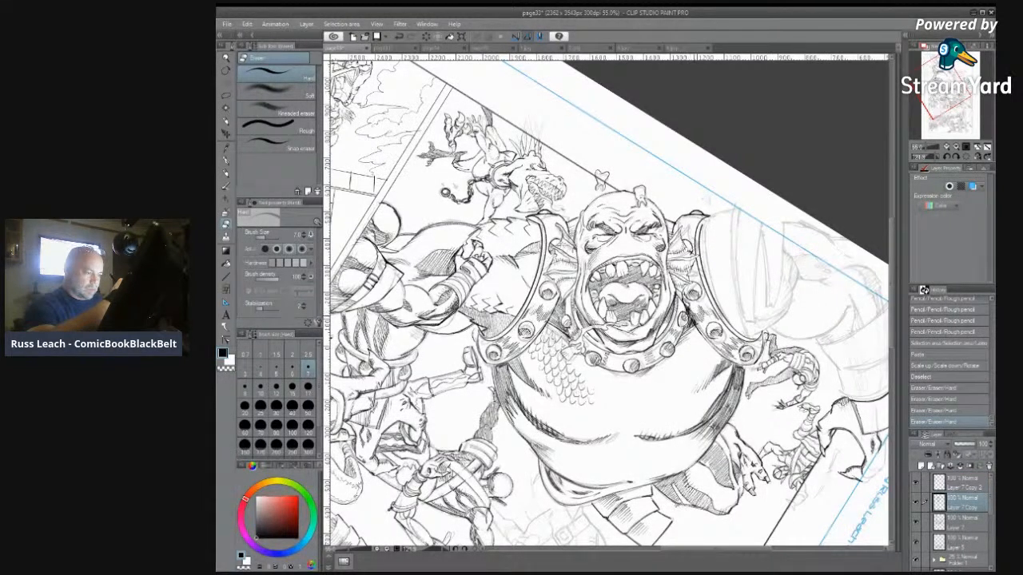
left_click_drag(689, 316, 695, 323)
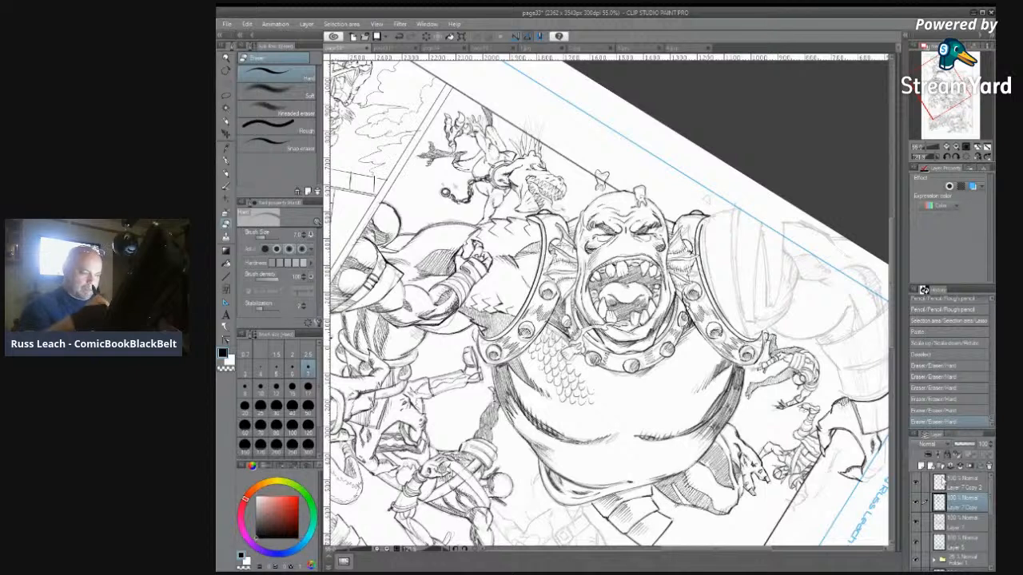
left_click(956, 485)
left_click_drag(677, 296, 684, 302)
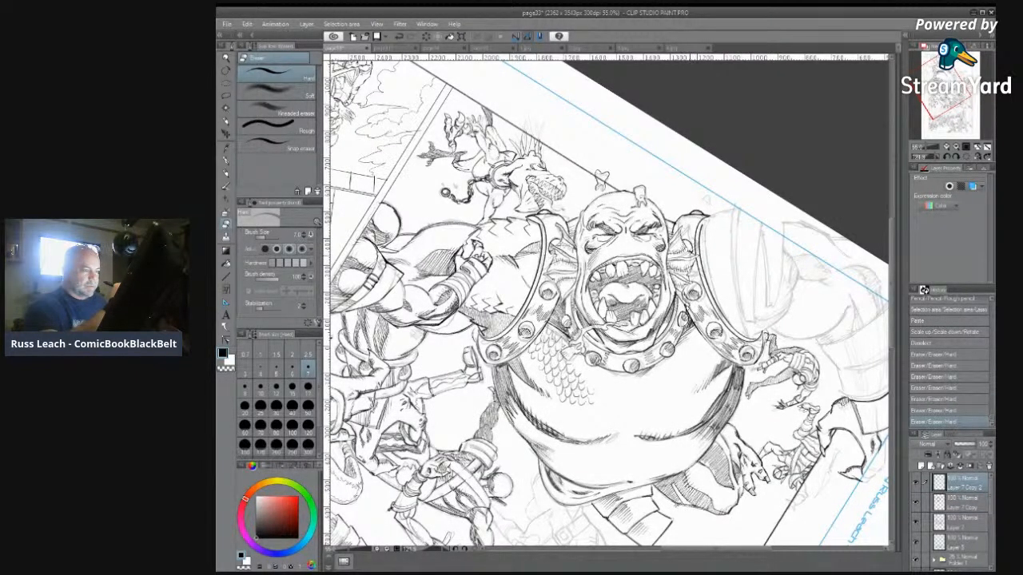
left_click_drag(681, 301, 687, 311)
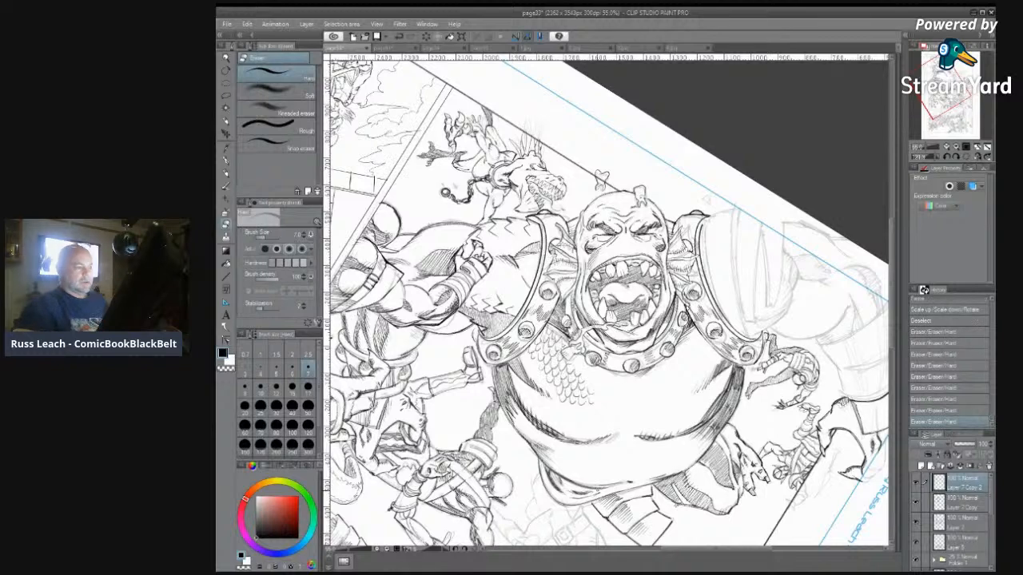
Step: Repair the mirrored band's line beside the collar and darken its outer edge with rough pencil strokes
key("p")
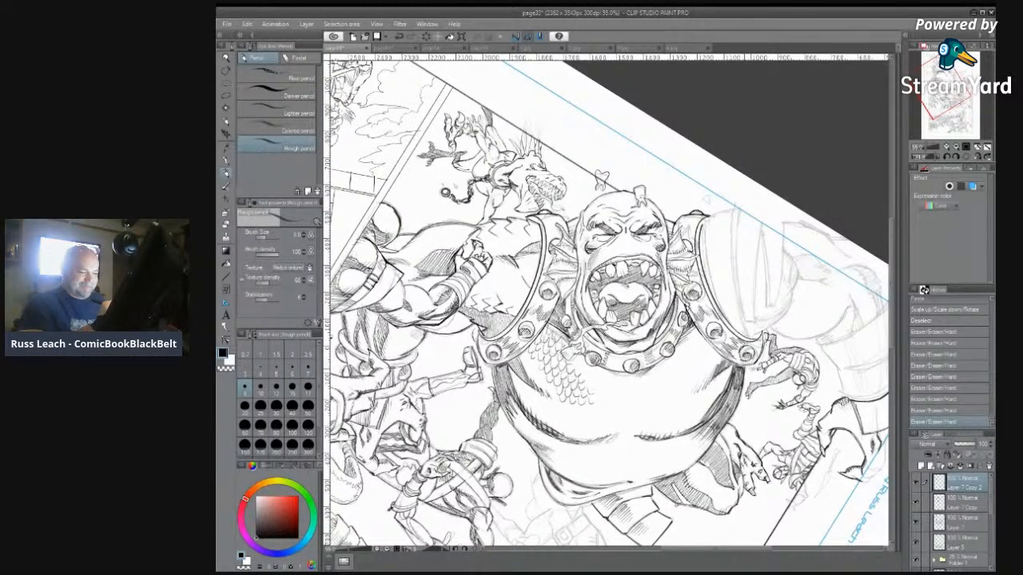
left_click_drag(682, 302, 686, 312)
left_click_drag(703, 225, 703, 275)
left_click_drag(702, 236, 716, 306)
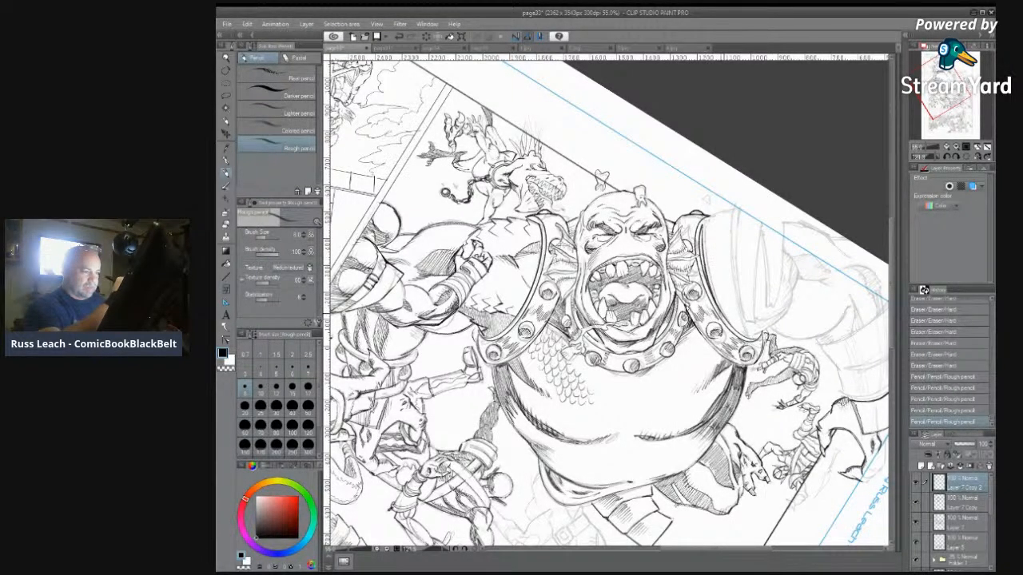
left_click_drag(702, 231, 702, 277)
left_click_drag(705, 225, 701, 243)
left_click_drag(706, 219, 704, 267)
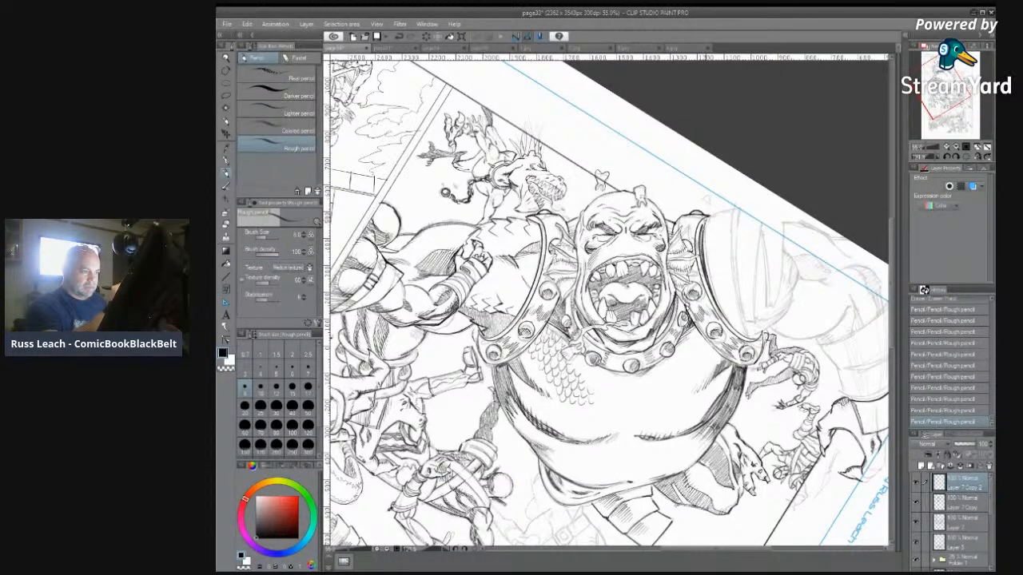
Step: Pencil the upper edge and first long ridge of the shoulder plate beside the mirrored band
mouse_move(709, 215)
left_mouse_down()
mouse_move(735, 204)
mouse_move(743, 324)
left_mouse_up()
left_click_drag(736, 239, 736, 261)
mouse_move(738, 281)
left_mouse_down()
mouse_move(745, 327)
mouse_move(740, 307)
left_mouse_up()
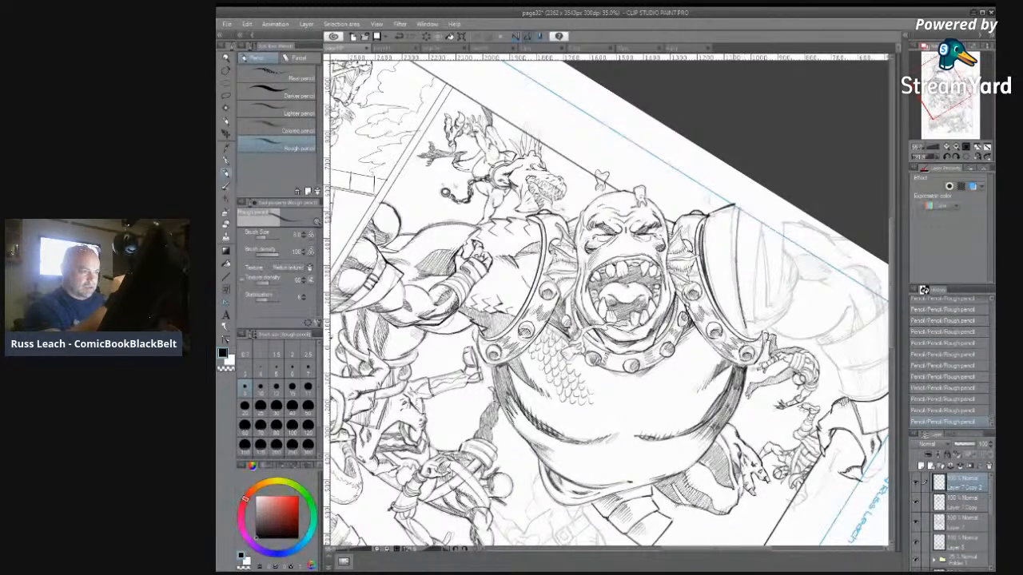
left_click_drag(734, 207, 746, 336)
Step: Hatch shading on the first section of the shoulder plate and along both sides of its ridge
left_click_drag(716, 276, 714, 300)
left_click_drag(721, 259, 721, 290)
left_click_drag(729, 268, 725, 297)
left_click_drag(733, 282, 728, 294)
left_click_drag(735, 275, 728, 286)
left_click_drag(735, 259, 730, 288)
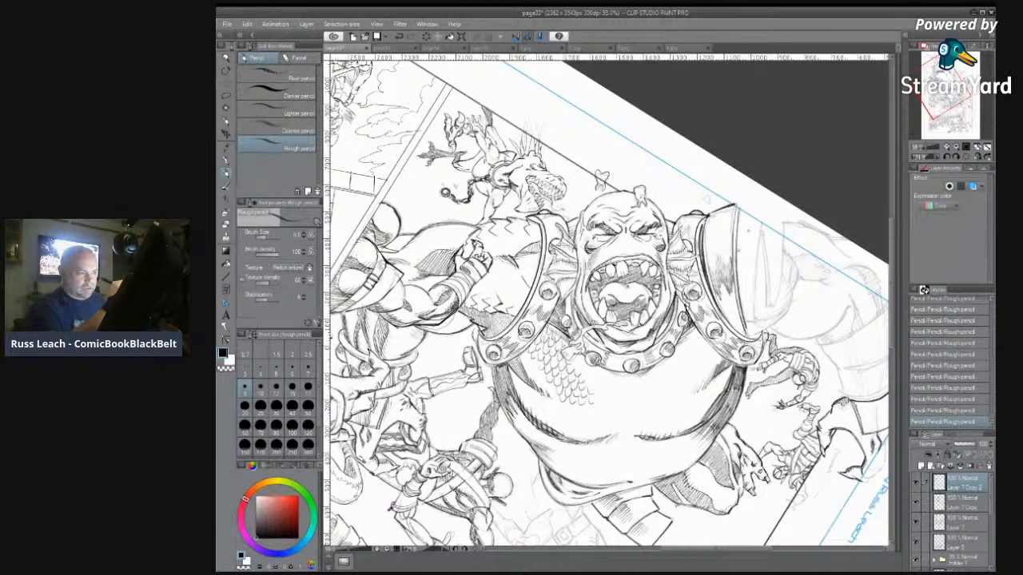
left_click_drag(740, 238, 738, 275)
left_click_drag(746, 234, 740, 268)
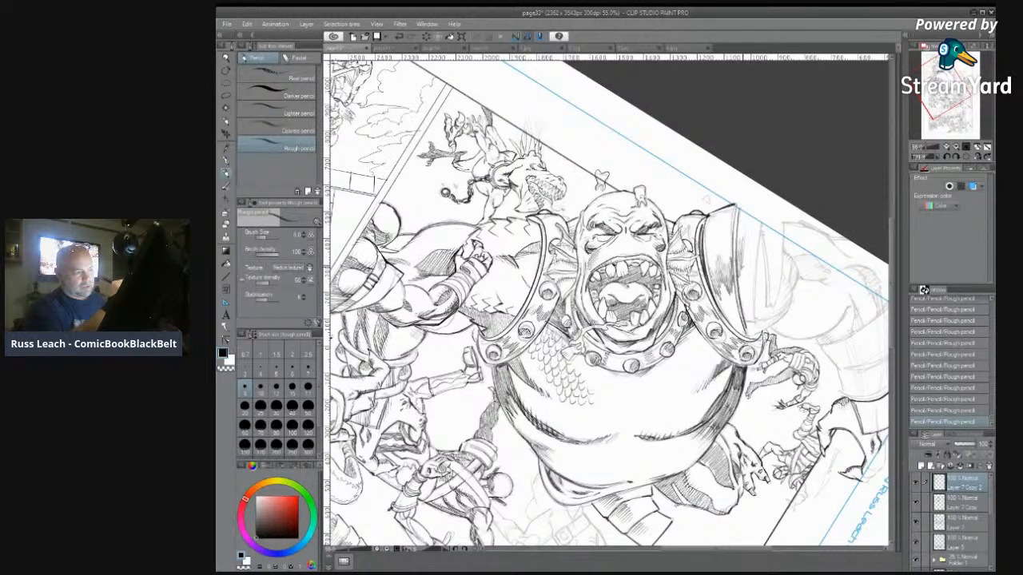
Step: Extend the ridge shading and pencil the narrow pointed grooves across the outer part of the shoulder plate
mouse_move(749, 233)
left_mouse_down()
mouse_move(752, 313)
mouse_move(759, 264)
mouse_move(745, 327)
left_mouse_up()
left_click_drag(768, 246, 761, 300)
left_click_drag(766, 254, 765, 307)
left_click_drag(765, 235, 764, 294)
left_click_drag(770, 280, 769, 306)
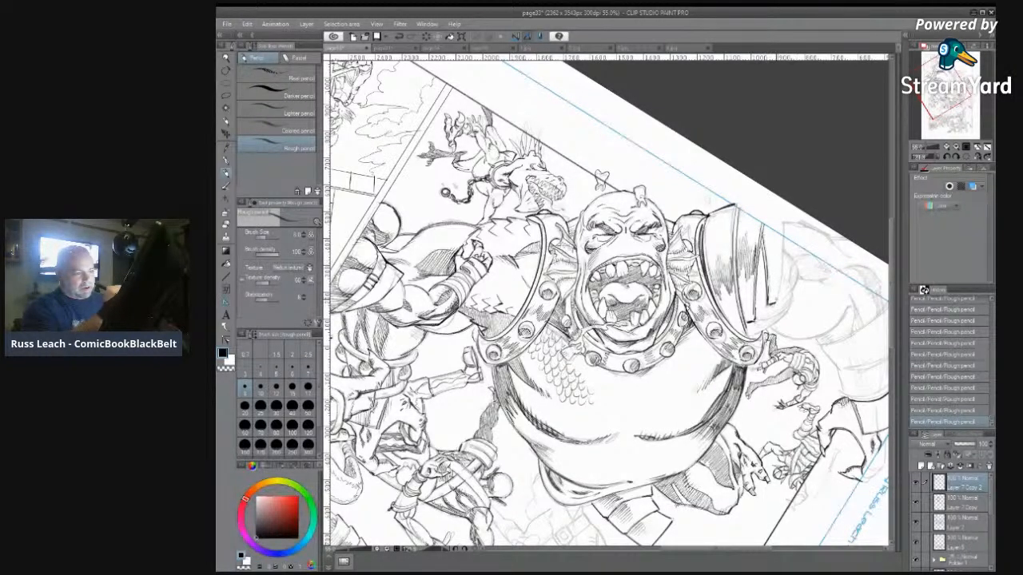
left_click_drag(781, 257, 775, 304)
left_click_drag(784, 230, 776, 301)
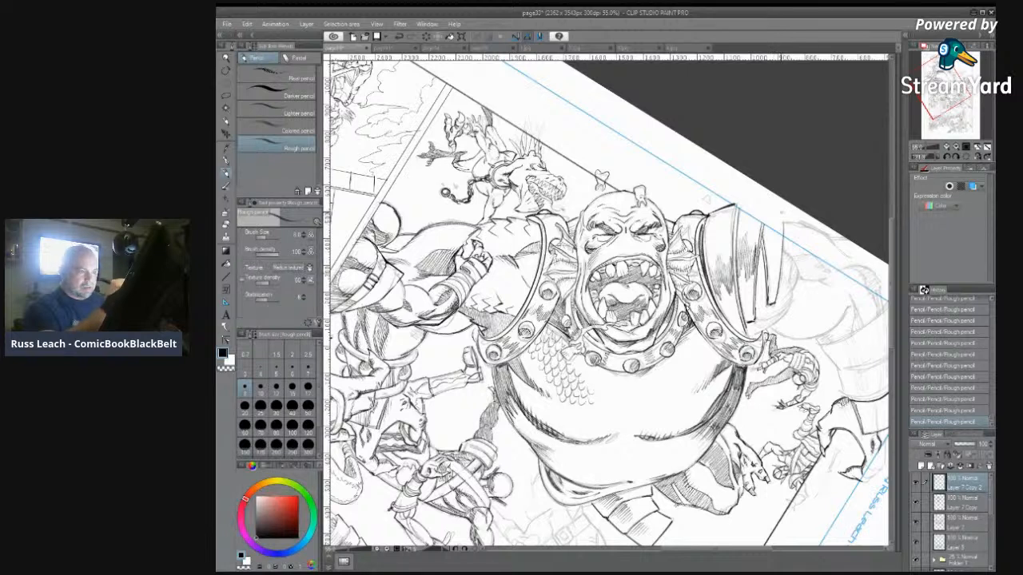
Step: Hatch between the shoulder plate's grooves and pencil the plate's curved outer rim and lower edge
left_click_drag(771, 248, 773, 276)
mouse_move(779, 247)
left_mouse_down()
mouse_move(775, 280)
mouse_move(775, 267)
left_mouse_up()
left_click_drag(781, 249, 775, 269)
left_click_drag(784, 249, 776, 265)
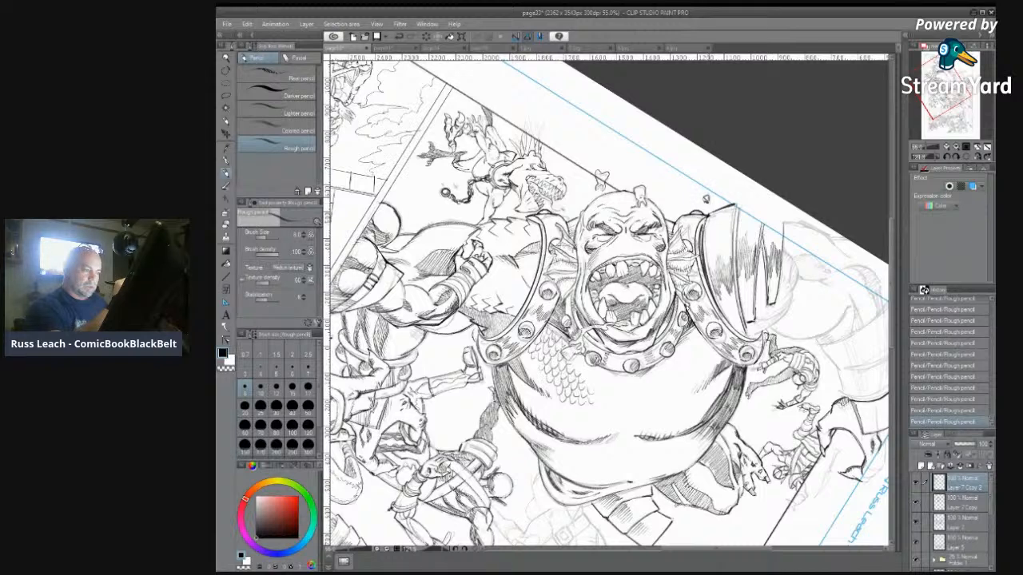
left_click_drag(762, 298, 756, 310)
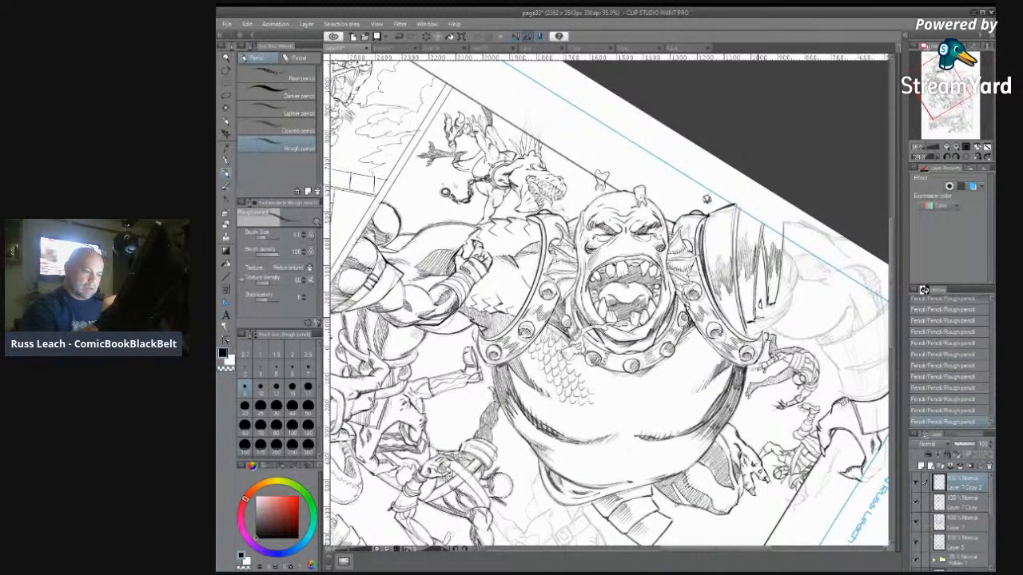
mouse_move(791, 278)
left_mouse_down()
mouse_move(769, 320)
mouse_move(782, 305)
left_mouse_up()
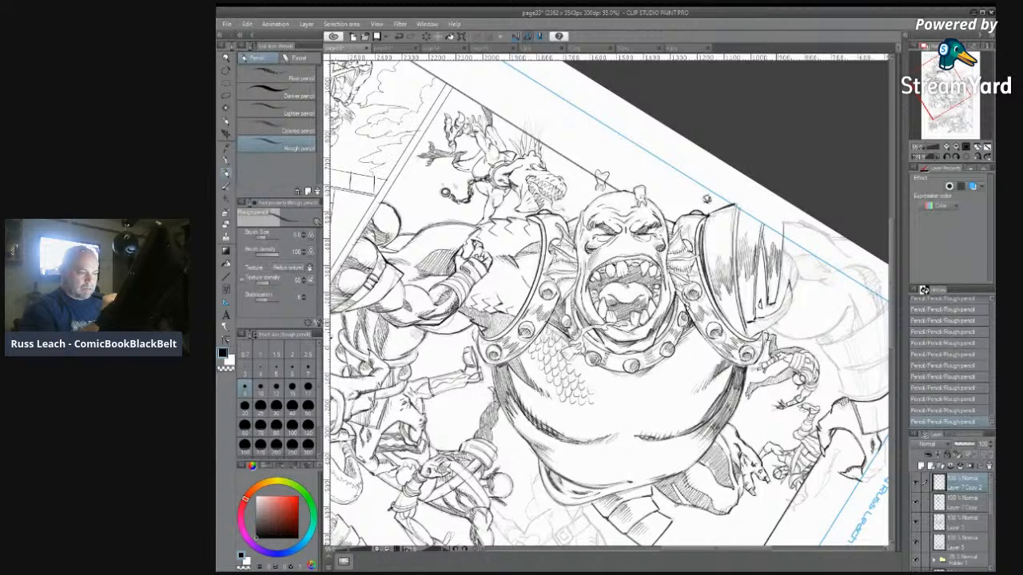
left_click_drag(786, 312, 766, 327)
mouse_move(791, 301)
left_mouse_down()
mouse_move(781, 318)
mouse_move(788, 312)
left_mouse_up()
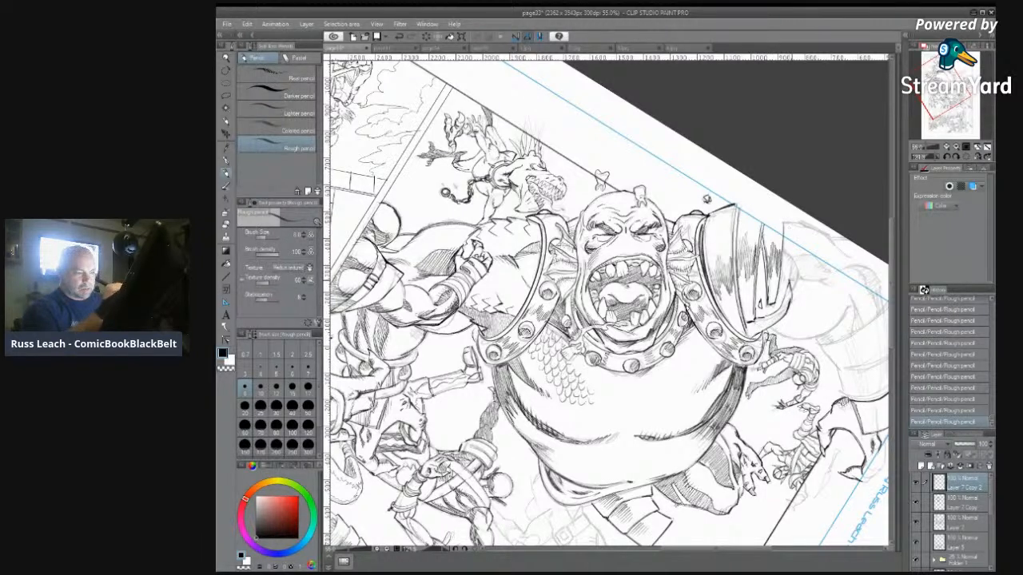
left_click_drag(794, 263, 794, 288)
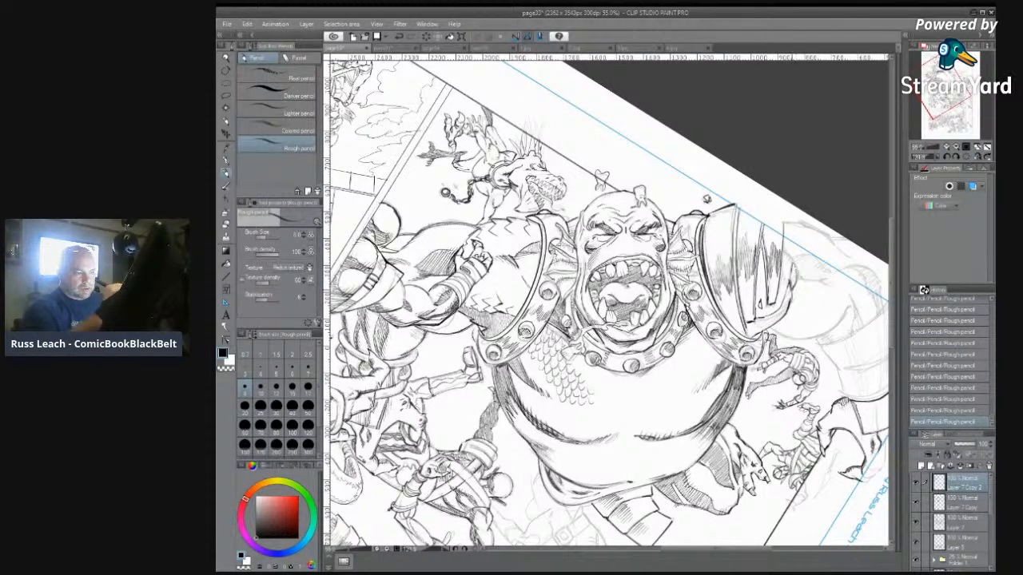
Step: Thicken the shoulder plate's outer rim and fill its lower corner with heavy shadow using a larger pencil size
left_click(293, 388)
left_click_drag(785, 273, 781, 297)
mouse_move(789, 251)
left_mouse_down()
mouse_move(789, 303)
mouse_move(745, 338)
left_mouse_up()
left_click_drag(768, 317, 755, 334)
left_click_drag(768, 319, 757, 334)
left_click_drag(774, 312, 759, 331)
left_click_drag(774, 319, 763, 332)
mouse_move(788, 294)
left_mouse_down()
mouse_move(769, 328)
mouse_move(781, 317)
left_mouse_up()
left_click_drag(792, 297, 784, 315)
Step: Draw dark, jagged shadow strokes on the upper arm where it emerges from the shoulder plate
mouse_move(812, 255)
left_mouse_down()
mouse_move(791, 263)
mouse_move(794, 280)
mouse_move(815, 281)
left_mouse_up()
left_click_drag(834, 272, 807, 281)
mouse_move(809, 277)
left_mouse_down()
mouse_move(795, 281)
mouse_move(822, 286)
left_mouse_up()
left_click_drag(836, 281, 826, 289)
Step: Set the pencil size to 10 and draw the curved muscle contour of the upper arm below the shoulder plate
left_click(260, 386)
mouse_move(776, 322)
left_mouse_down()
mouse_move(769, 339)
mouse_move(782, 340)
left_mouse_up()
mouse_move(823, 332)
left_mouse_down()
mouse_move(797, 339)
mouse_move(835, 329)
mouse_move(850, 306)
mouse_move(858, 322)
left_mouse_up()
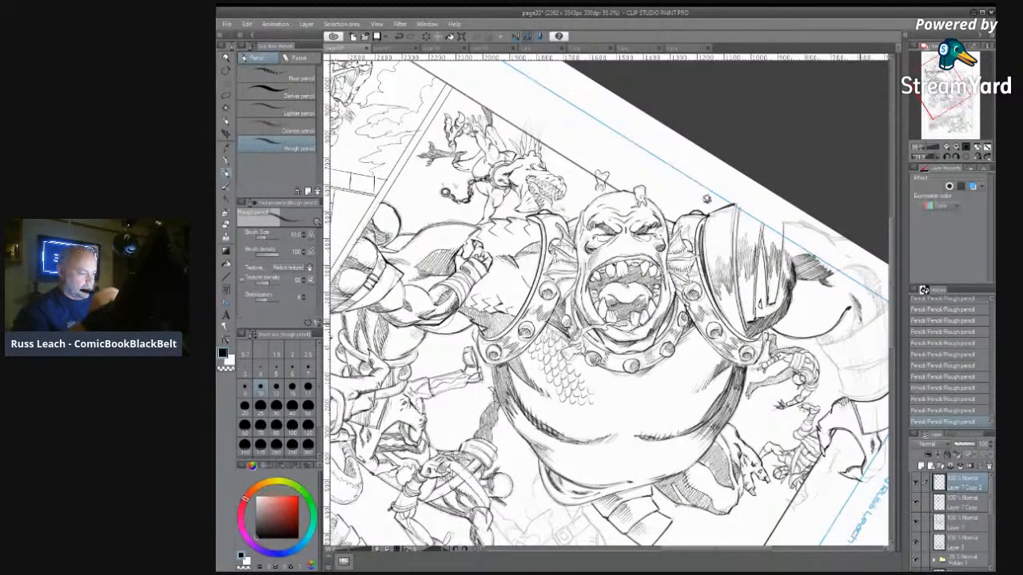
Step: Rotate the page and pencil the outline, curved rims and dividing band of the armour on the ogre's raised forearm
left_click(227, 71)
mouse_move(639, 511)
left_mouse_down()
mouse_move(894, 335)
mouse_move(896, 286)
left_mouse_up()
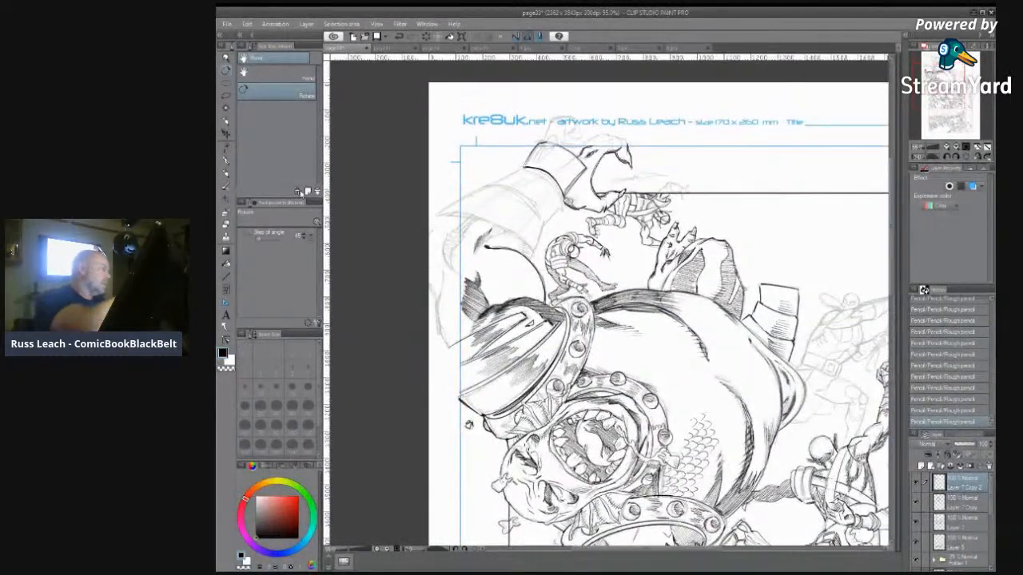
left_click(228, 173)
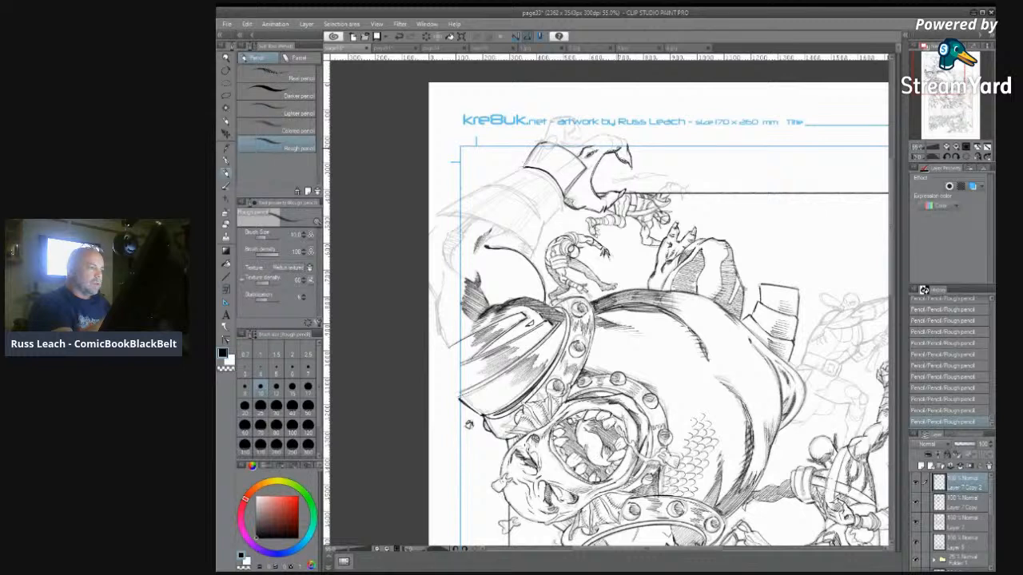
mouse_move(459, 216)
left_mouse_down()
mouse_move(511, 230)
mouse_move(535, 260)
left_mouse_up()
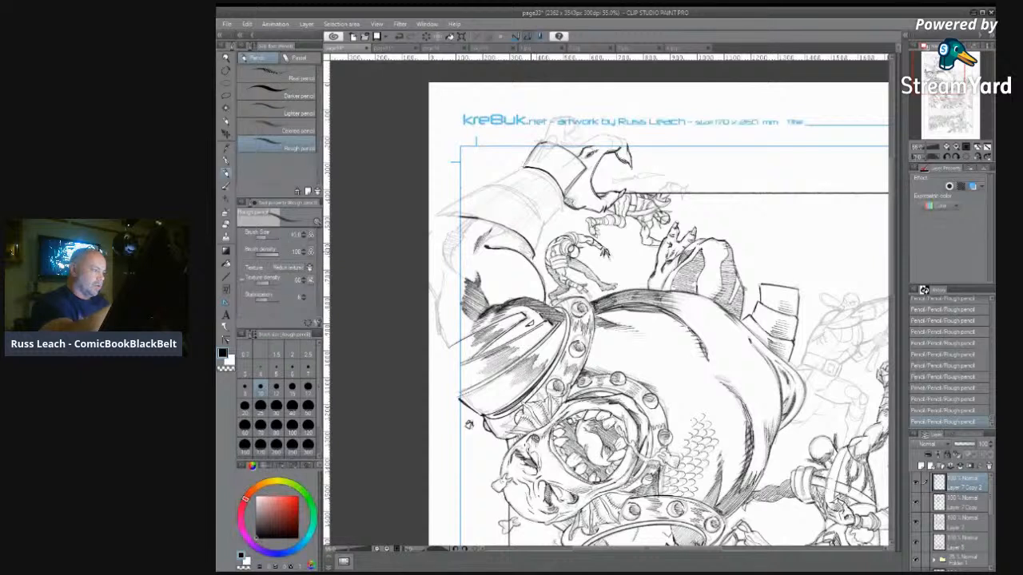
mouse_move(459, 213)
left_mouse_down()
mouse_move(522, 233)
mouse_move(538, 261)
left_mouse_up()
left_click_drag(497, 185, 531, 201)
left_click_drag(529, 200, 542, 217)
mouse_move(469, 184)
left_mouse_down()
mouse_move(489, 196)
mouse_move(521, 185)
mouse_move(561, 219)
left_mouse_up()
mouse_move(541, 201)
left_mouse_down()
mouse_move(564, 225)
mouse_move(537, 254)
left_mouse_up()
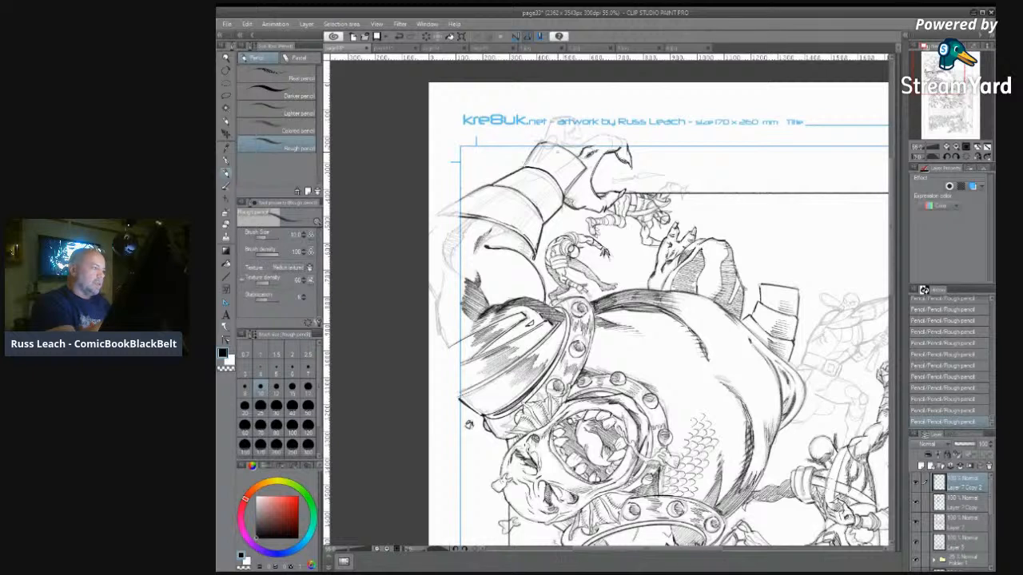
Step: Hatch lengthwise metal shading across the two lower plates of the ogre's raised forearm armour
left_click_drag(504, 190, 534, 173)
left_click_drag(471, 214, 541, 171)
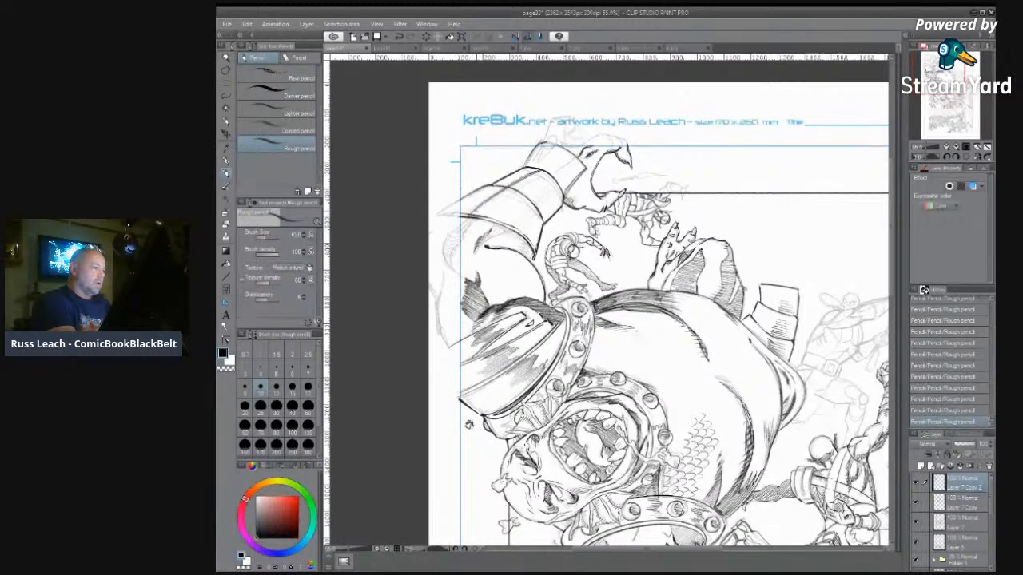
left_click_drag(473, 213, 543, 171)
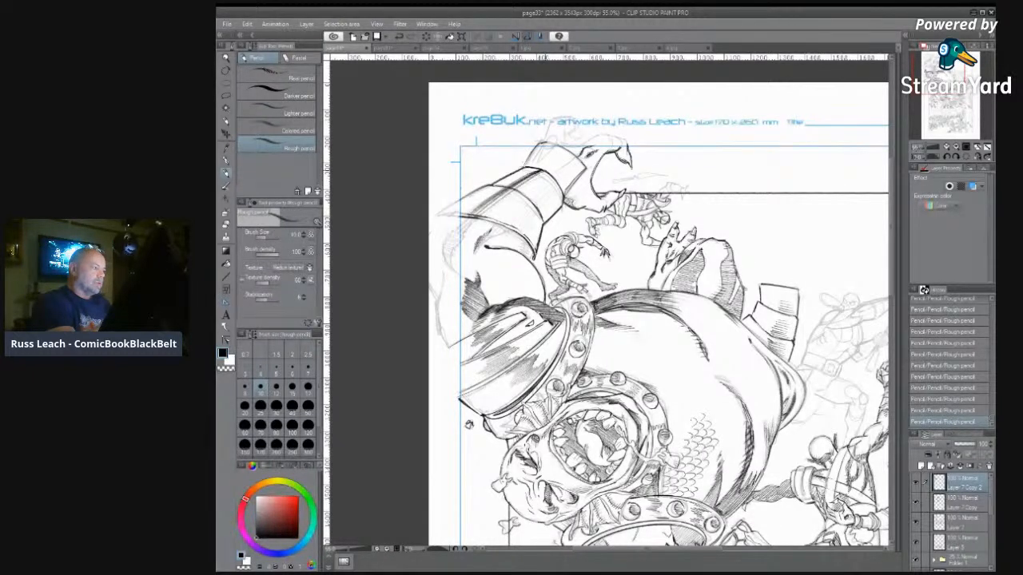
left_click_drag(489, 211, 544, 169)
mouse_move(492, 218)
left_mouse_down()
mouse_move(551, 173)
mouse_move(543, 192)
mouse_move(560, 183)
left_mouse_up()
left_click_drag(518, 228, 562, 191)
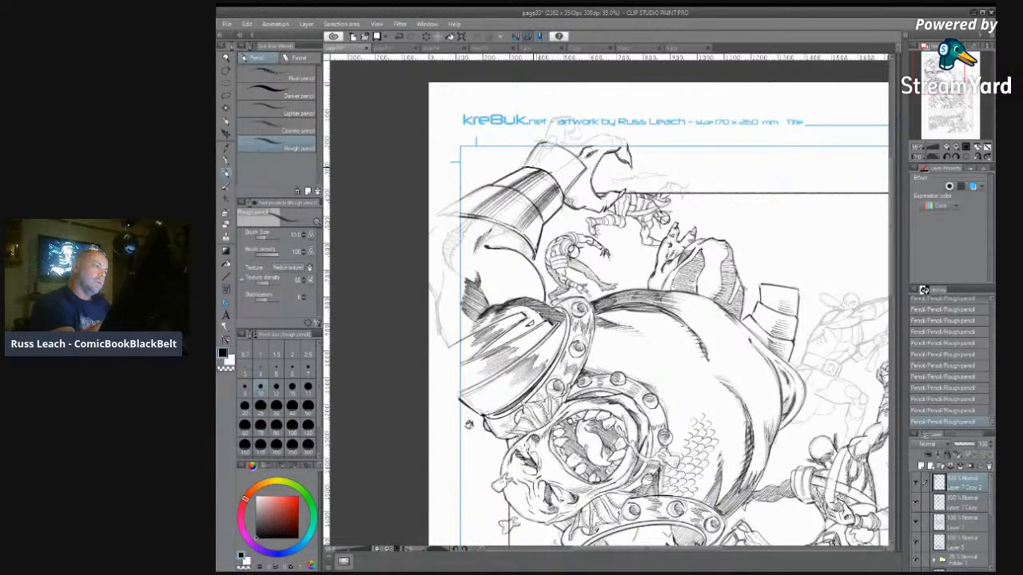
Step: Set the pencil size to 8 and hatch shading over the armour's cuff section nearest the ogre's hand
left_click(245, 388)
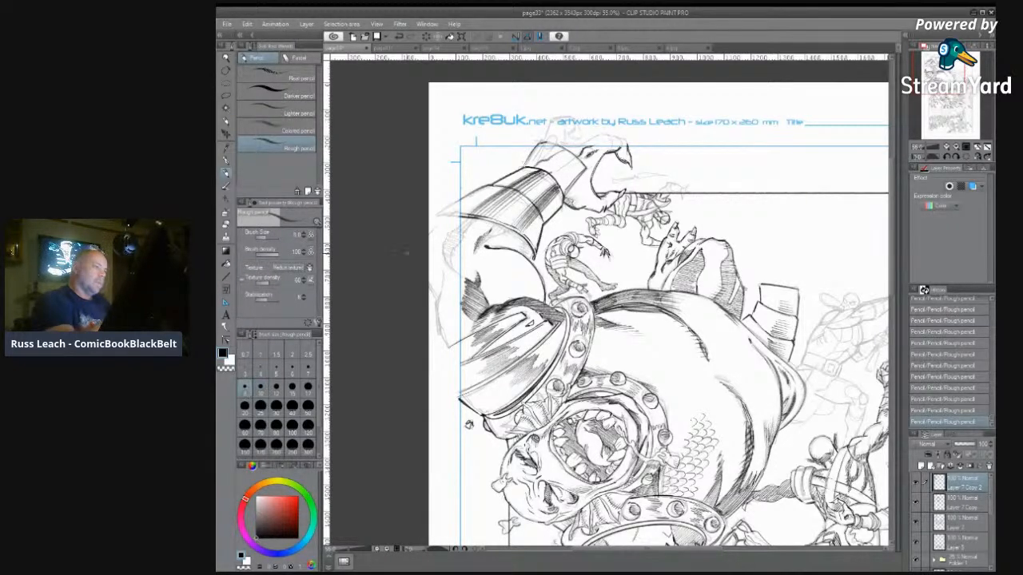
left_click_drag(544, 163, 571, 150)
mouse_move(539, 171)
left_mouse_down()
mouse_move(572, 152)
mouse_move(582, 166)
mouse_move(577, 156)
left_mouse_up()
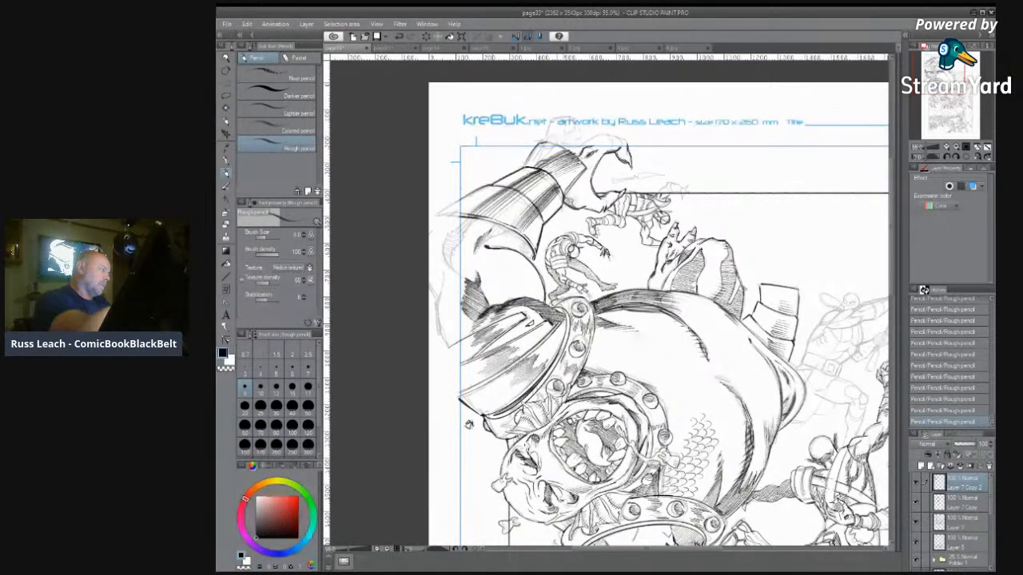
Step: Erase thin highlights along the forearm armour's rims and pencil shadow on the arm just below the armour's lower edge
key("e")
left_click_drag(499, 186, 523, 194)
left_click_drag(509, 188, 540, 215)
left_click_drag(534, 164, 547, 168)
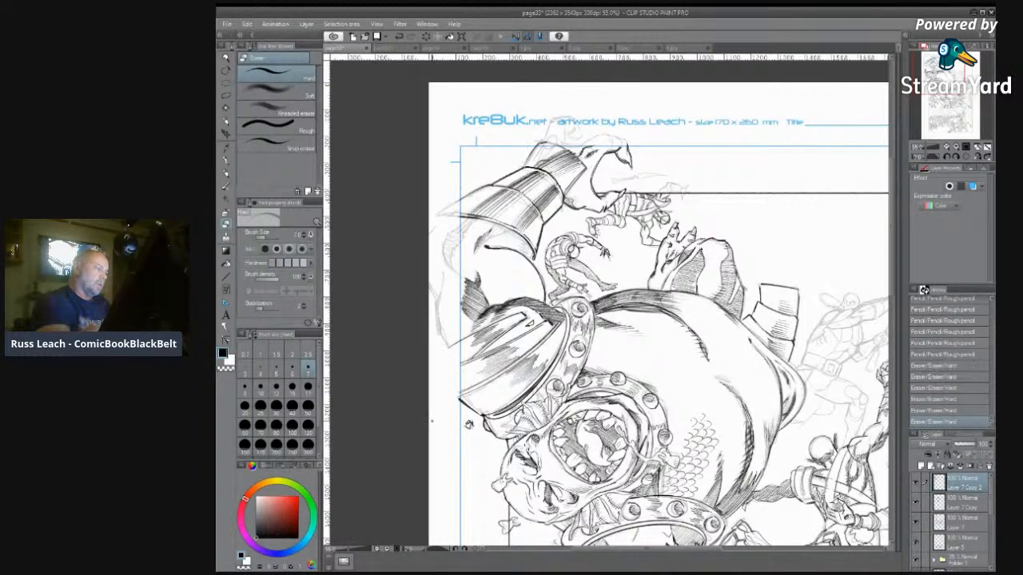
key("p")
mouse_move(519, 237)
left_mouse_down()
mouse_move(523, 255)
mouse_move(509, 227)
mouse_move(470, 218)
mouse_move(503, 223)
left_mouse_up()
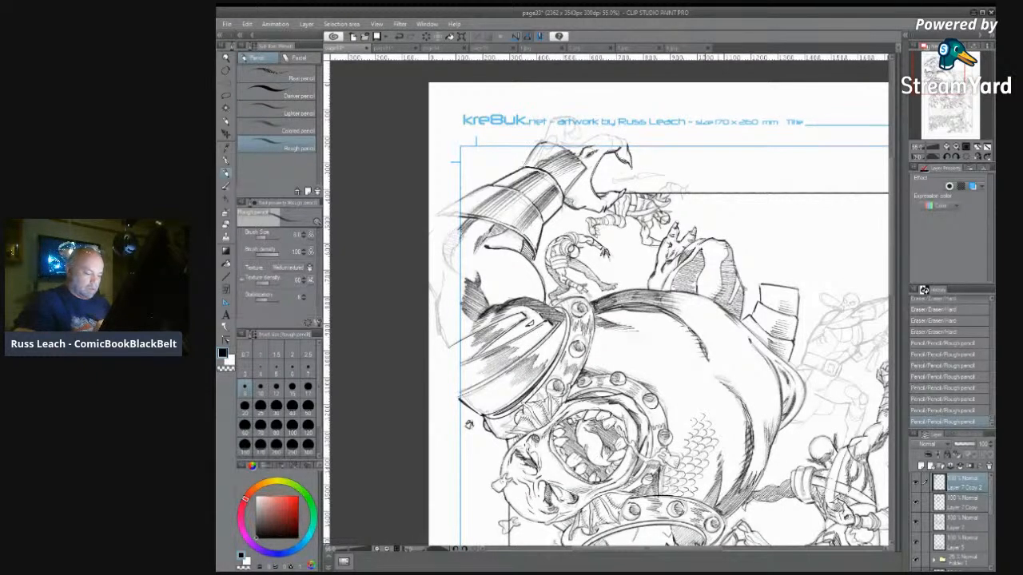
Step: Review page 33 as a whole, from the ogre's raised arm down to the skull-faced figure's panel
left_click_drag(710, 550, 738, 555)
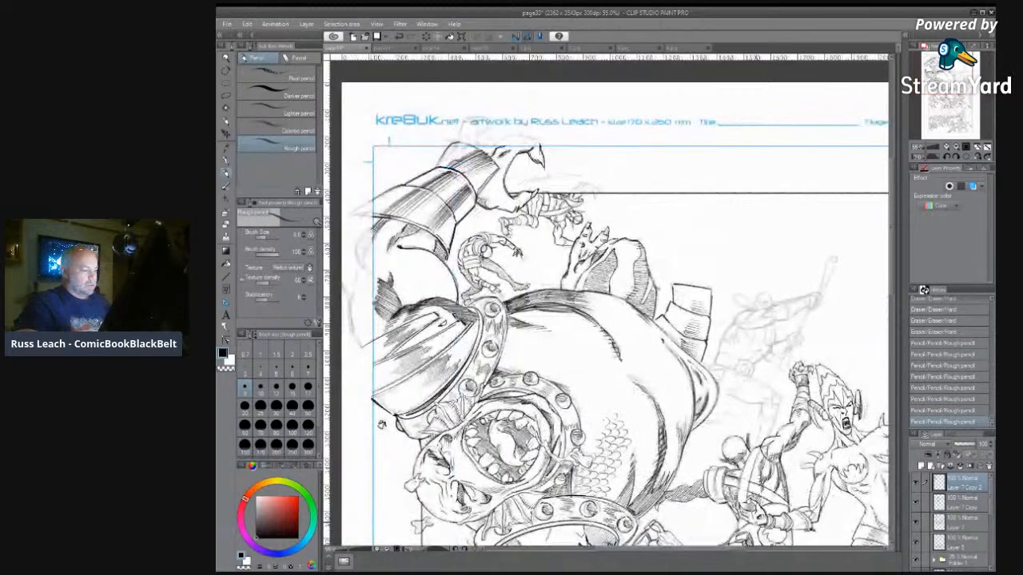
scroll(695, 324, "down", 2)
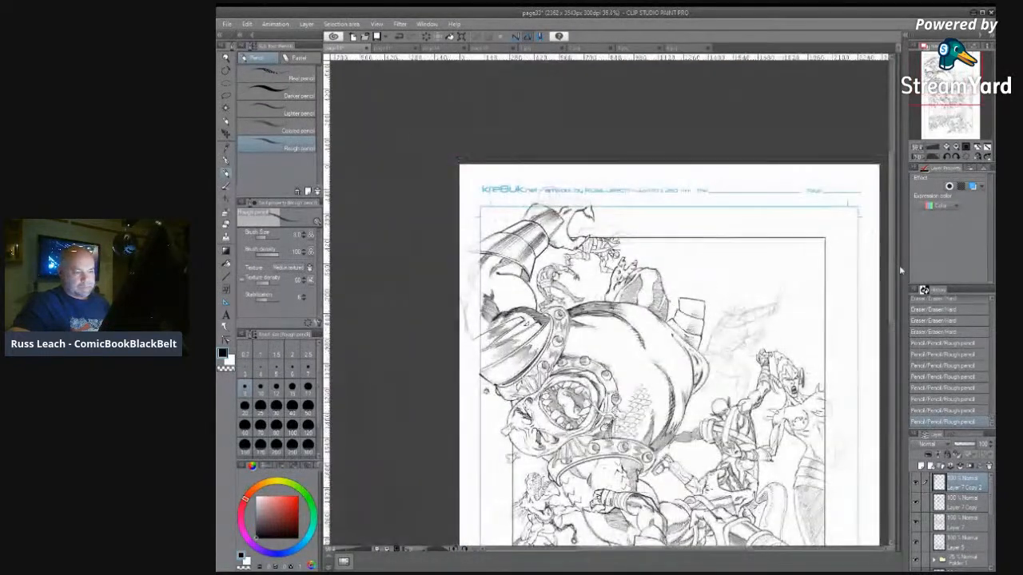
left_click_drag(893, 267, 895, 297)
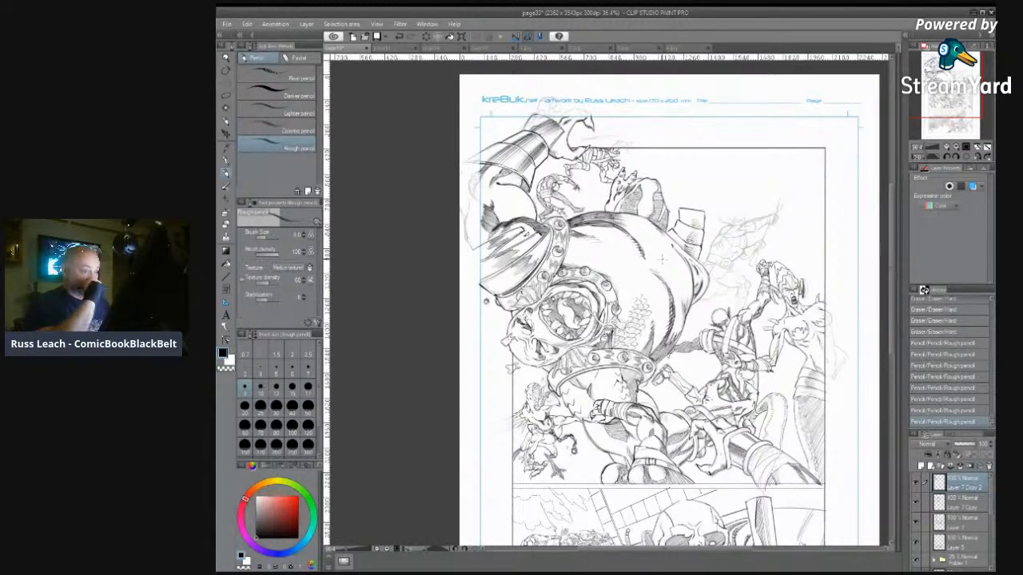
left_click_drag(715, 551, 732, 554)
left_click_drag(895, 344, 892, 384)
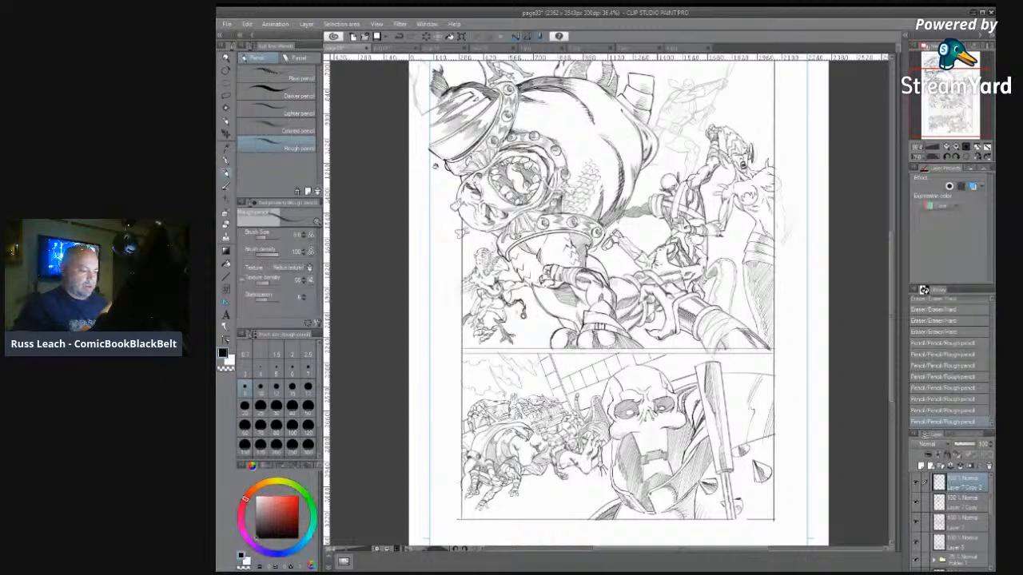
left_click_drag(894, 350, 896, 306)
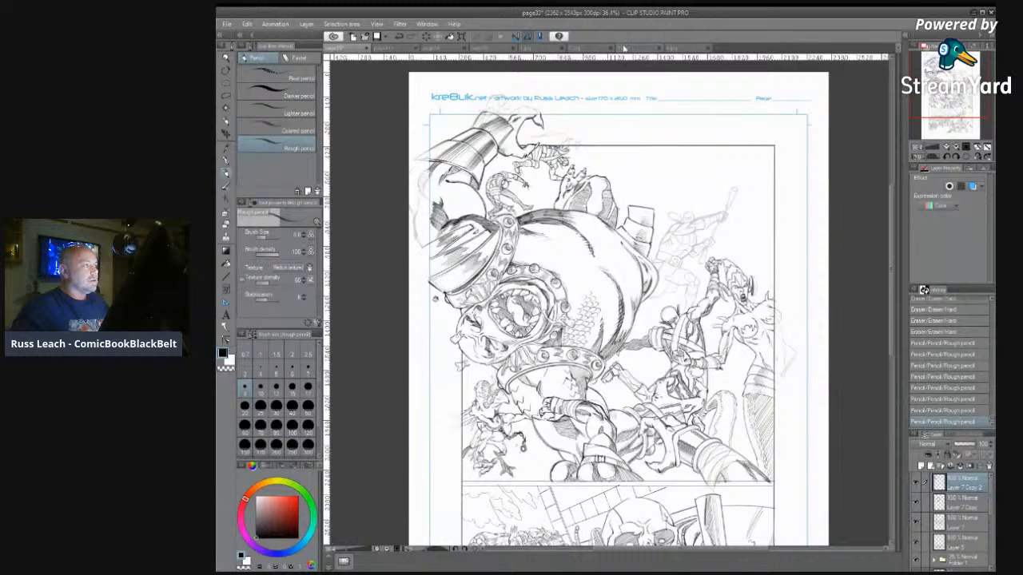
Step: Compare the rough panels of page 34 and the pencils of page 31 with page 33
left_click(436, 49)
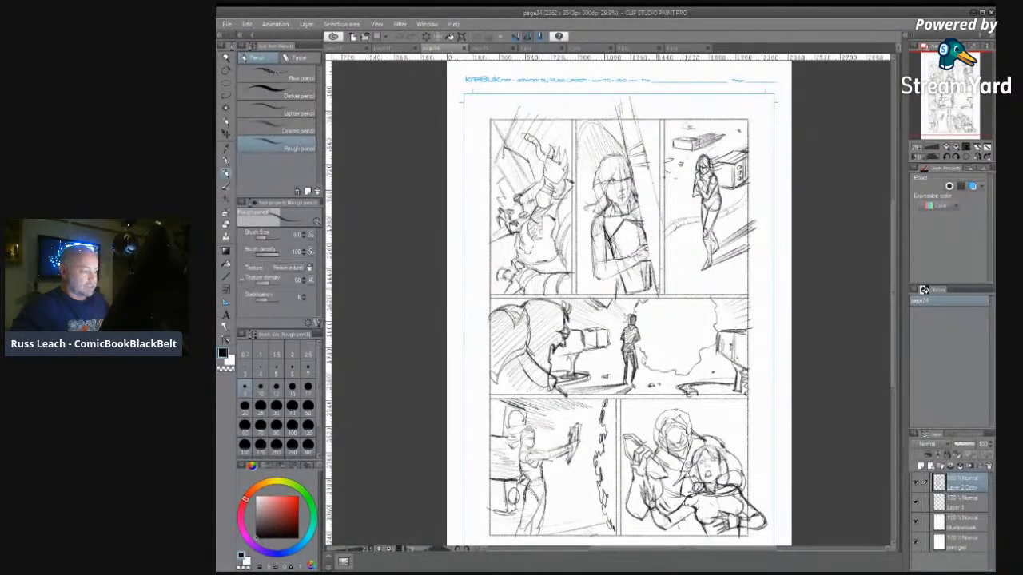
scroll(617, 302, "up", 1)
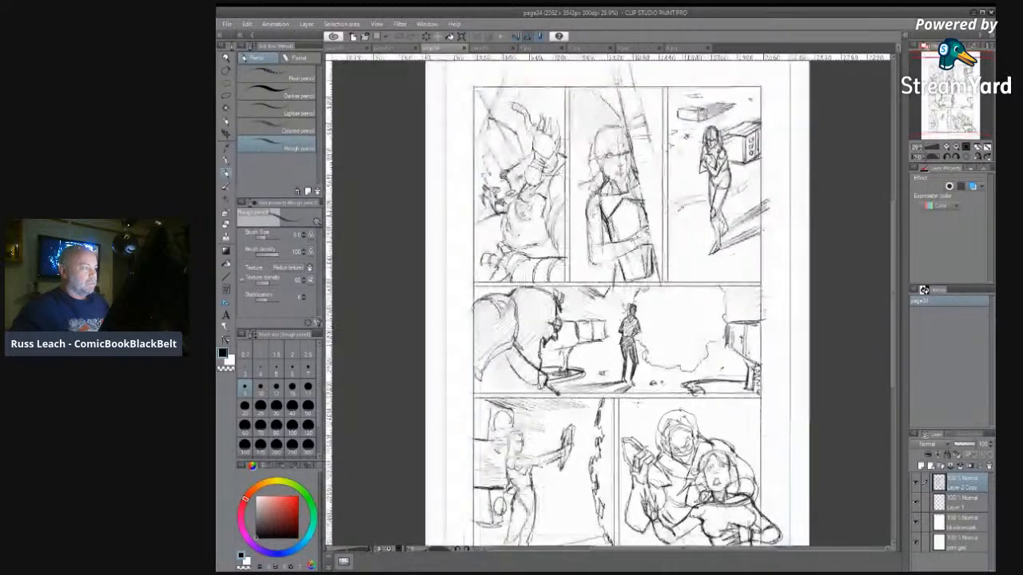
left_click(399, 49)
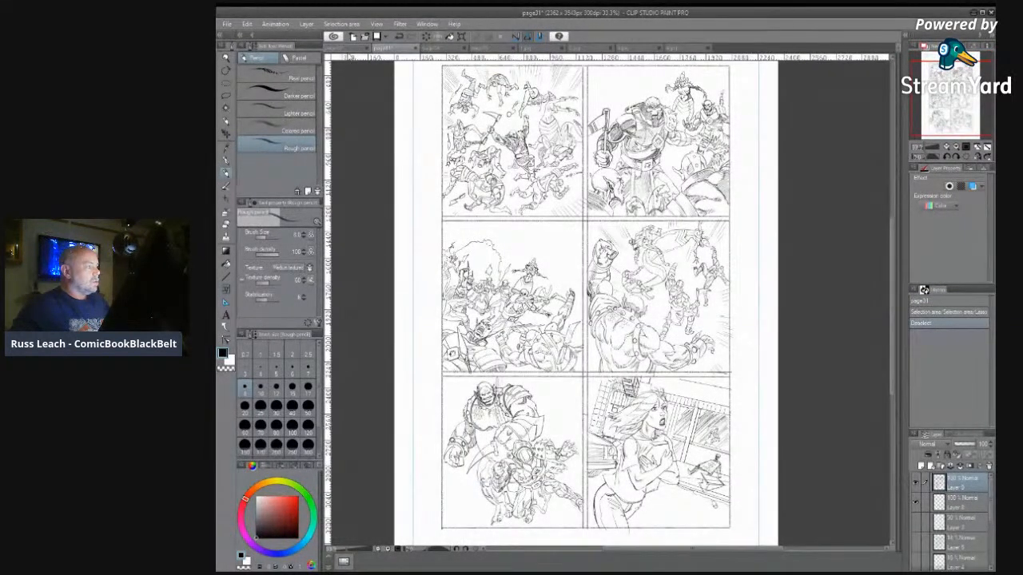
left_click(349, 49)
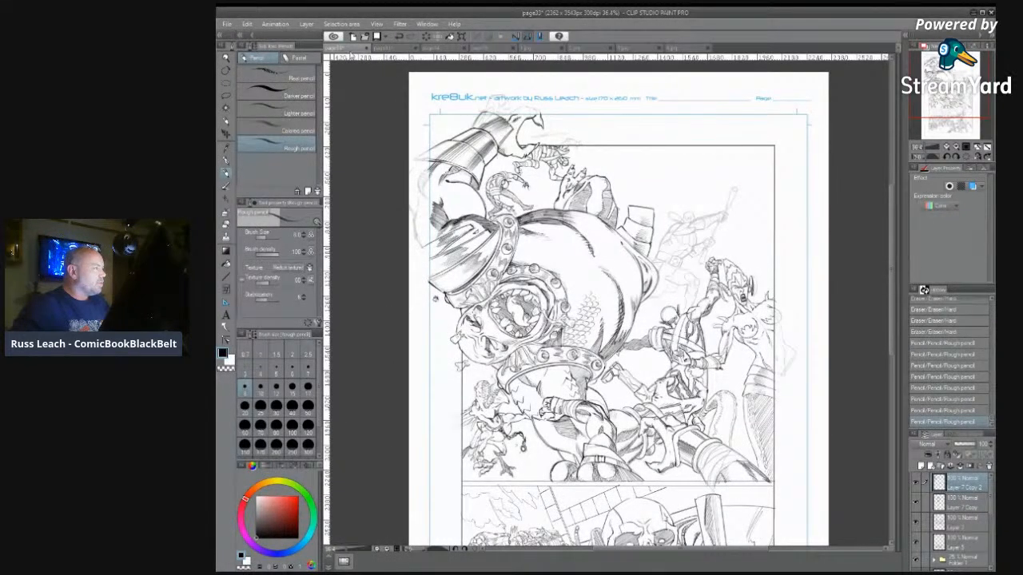
left_click(439, 51)
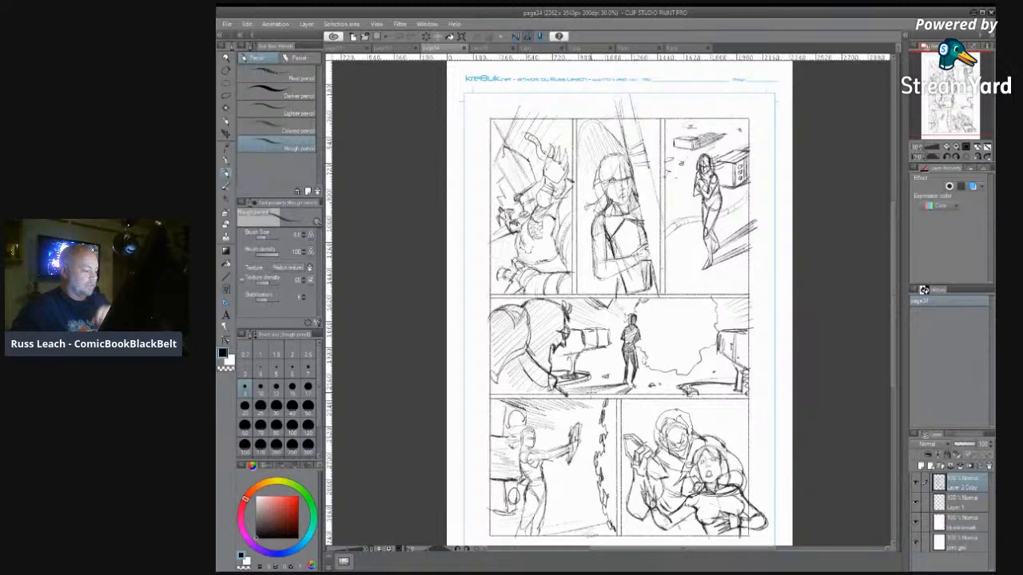
left_click(346, 49)
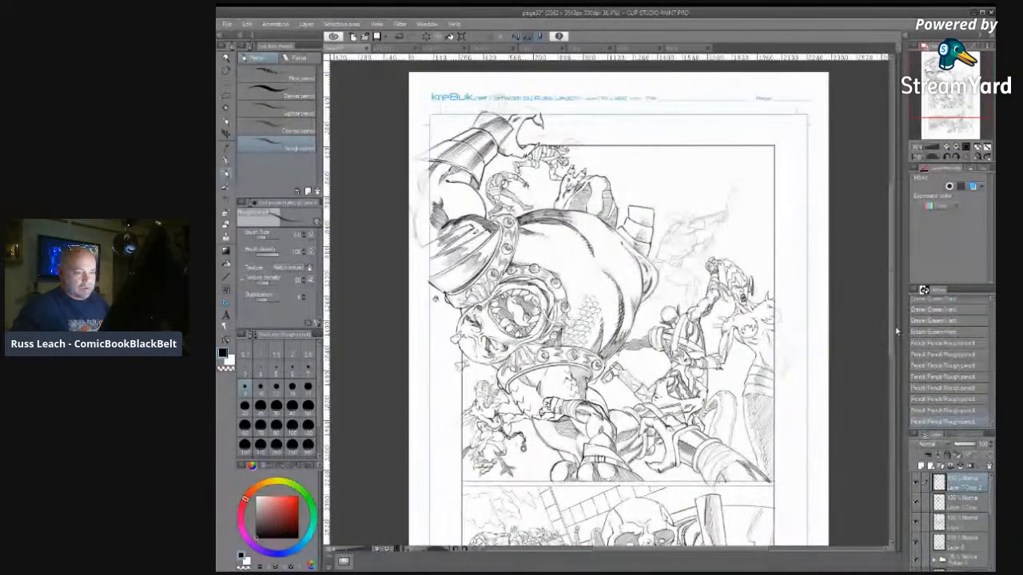
Step: Set the pencil size to 6 and draw the dark eyes on the small masked warrior behind the ogre
left_click_drag(890, 339, 891, 346)
scroll(891, 345, "down", 4)
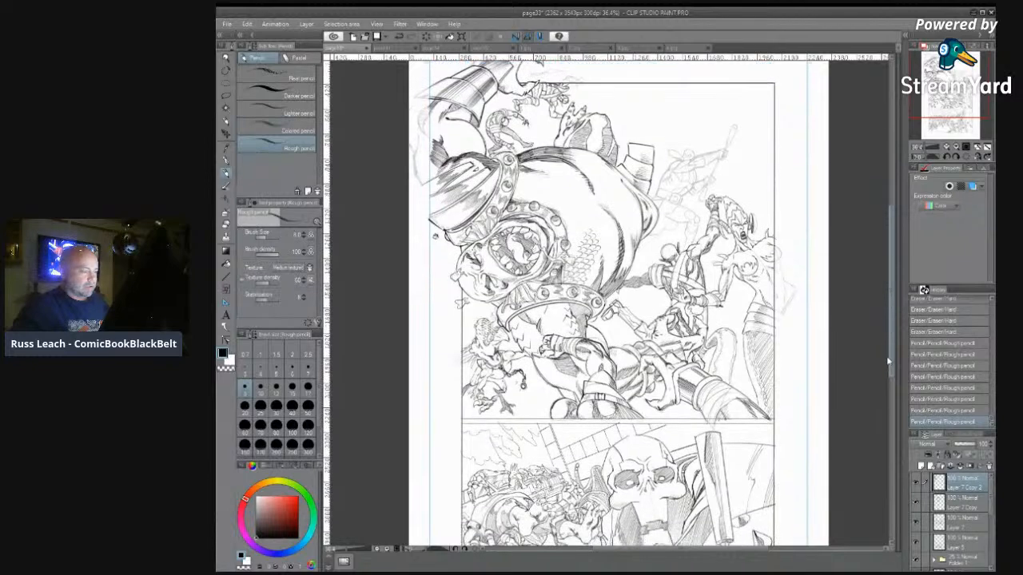
scroll(890, 222, "up", 5)
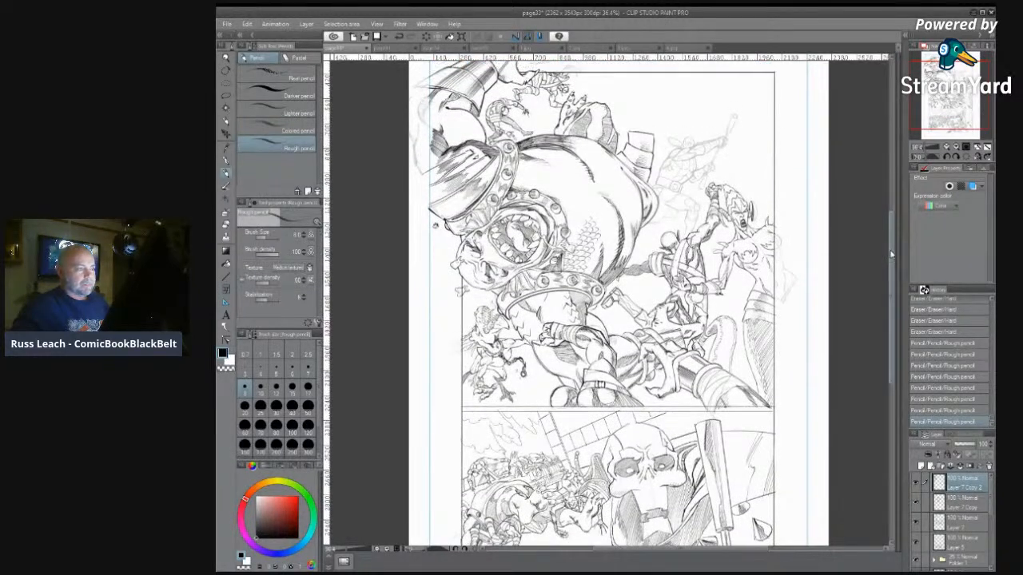
scroll(744, 196, "up", 2)
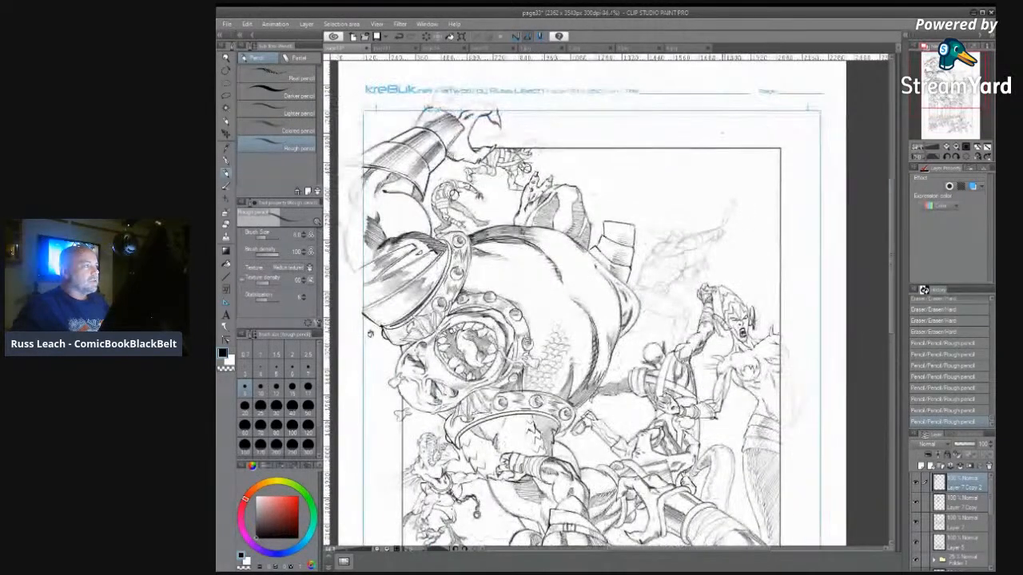
scroll(679, 156, "up", 2)
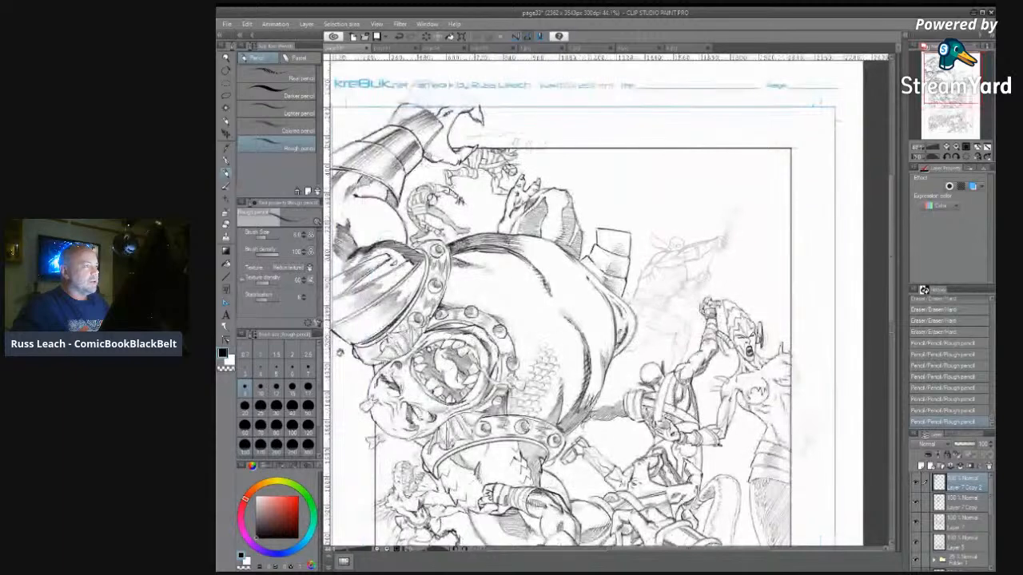
scroll(687, 172, "up", 2)
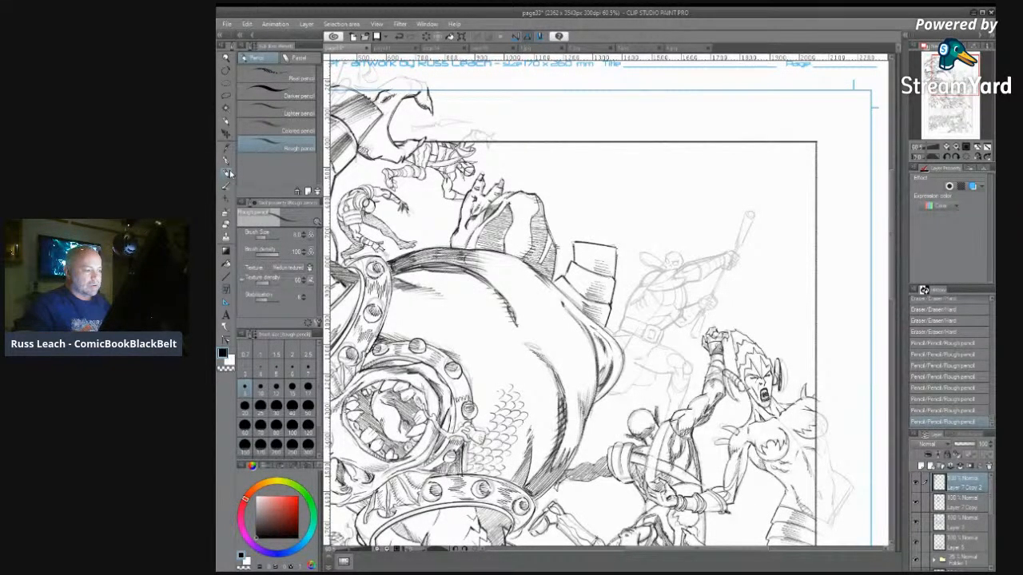
key("ctrl+plus")
key("e")
key("minus")
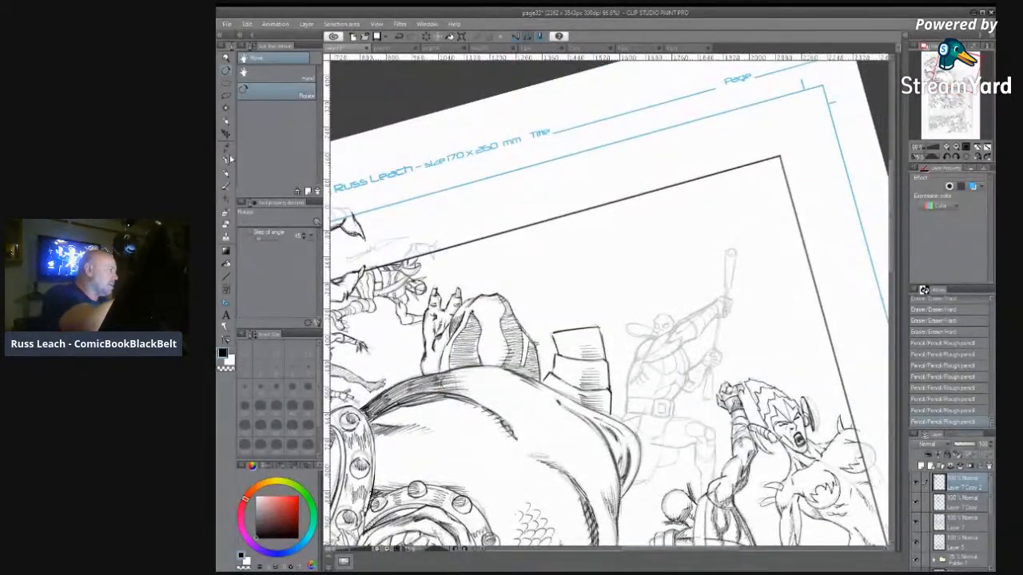
key("p")
left_click(292, 370)
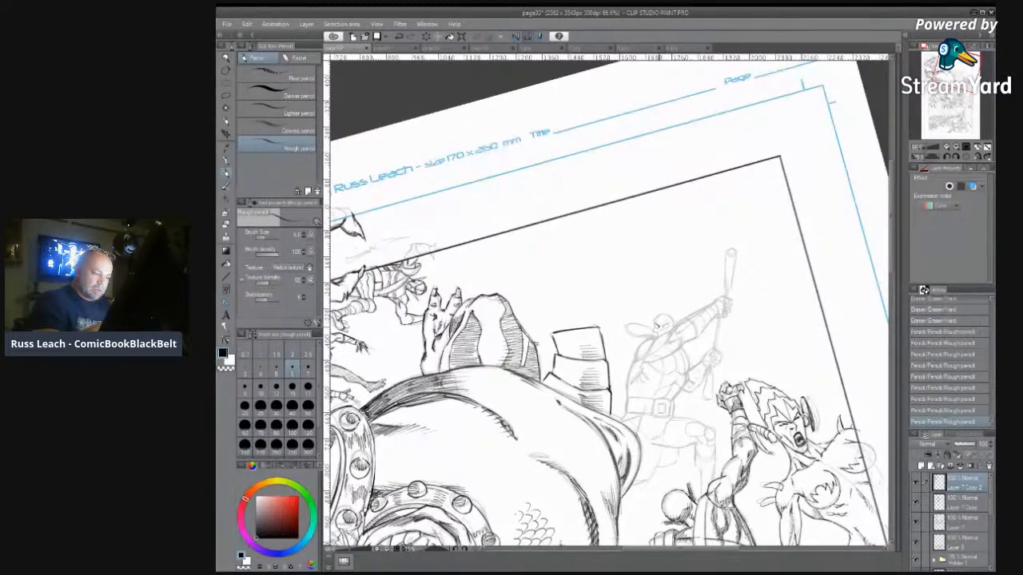
left_click_drag(660, 325, 666, 330)
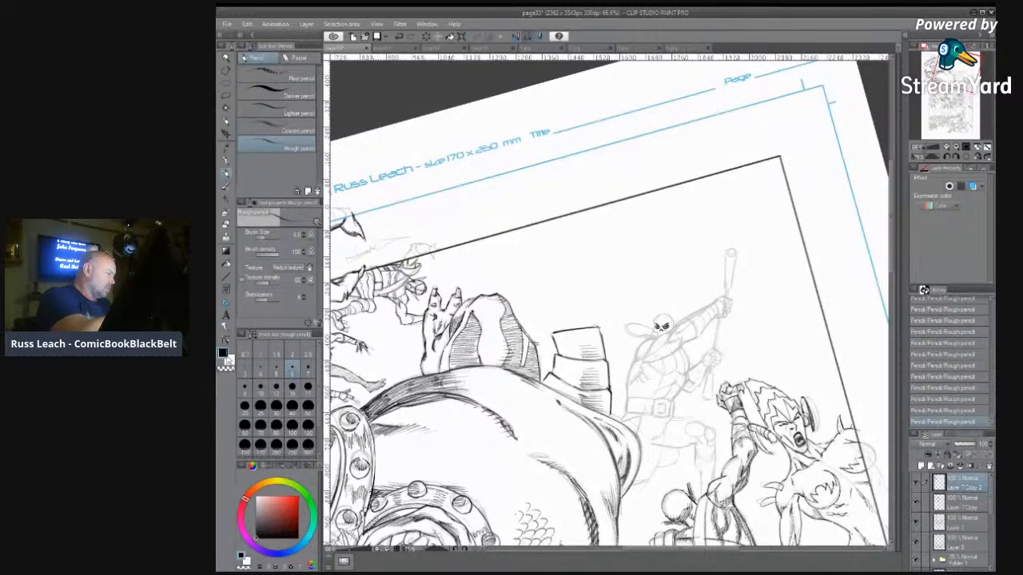
Step: Clean up the masked warrior's eyes with the hard eraser and redraw their details with the rough pencil
left_click(227, 223)
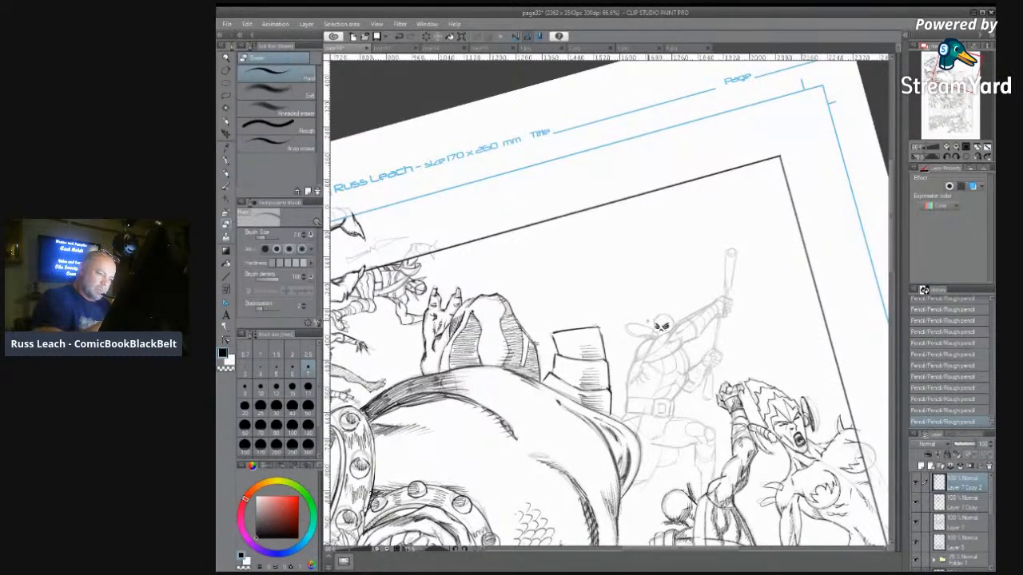
left_click_drag(657, 321, 663, 327)
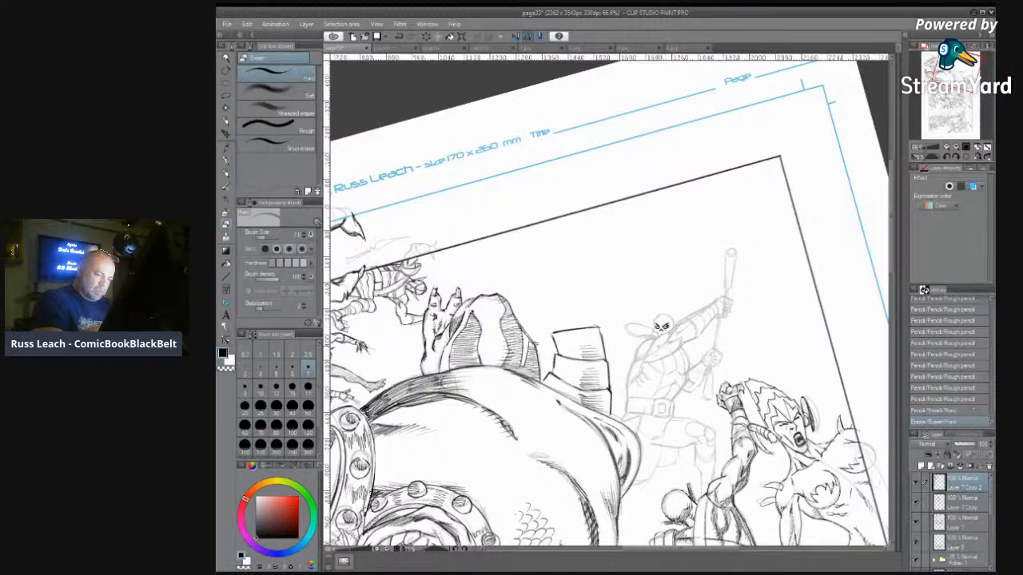
left_click(227, 172)
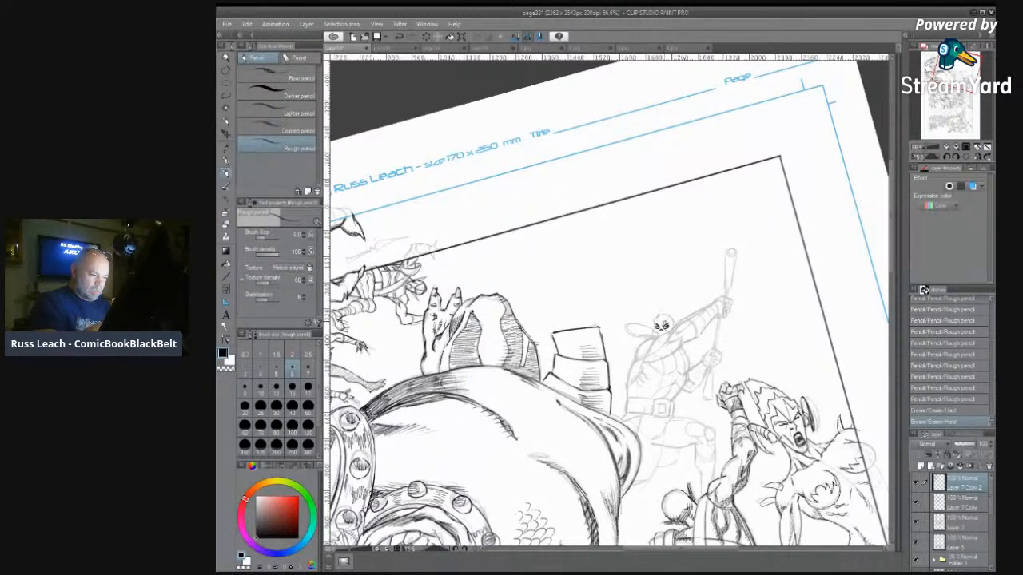
left_click_drag(657, 322, 662, 326)
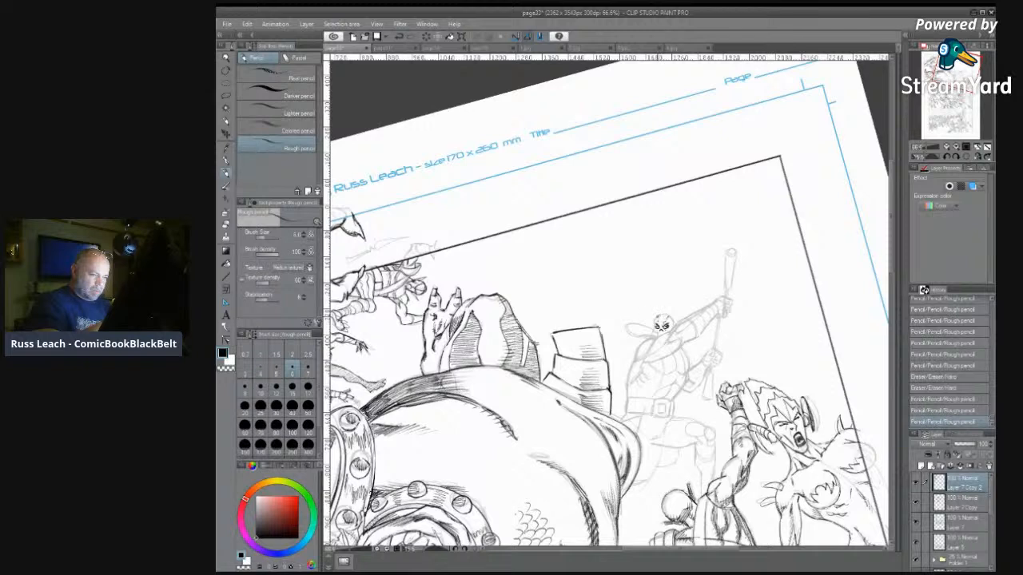
Step: Pencil the masked warrior's rounded head outline and darken the mask around the eyes
mouse_move(670, 320)
left_mouse_down()
mouse_move(655, 325)
mouse_move(663, 321)
left_mouse_up()
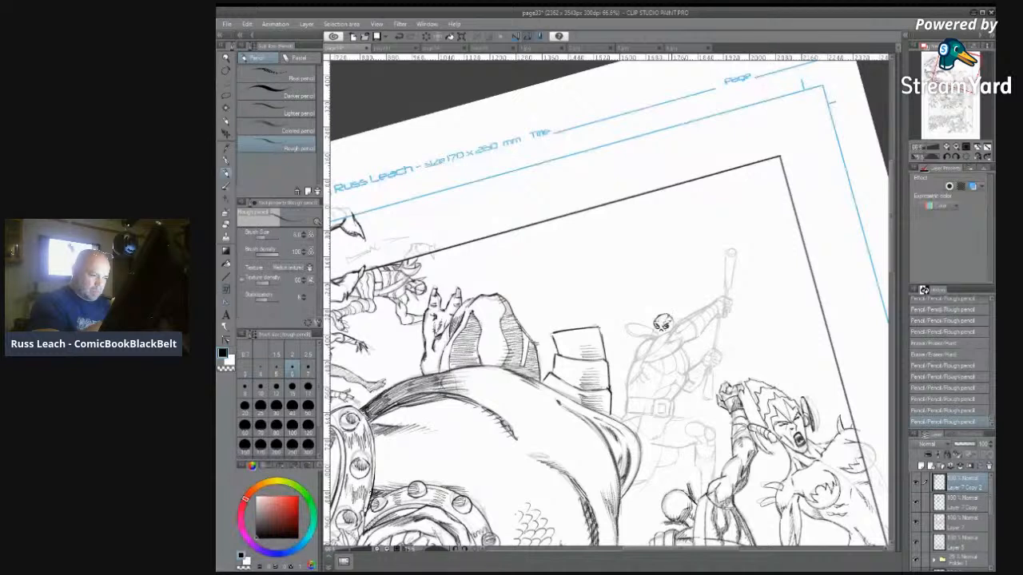
left_click_drag(657, 321, 660, 327)
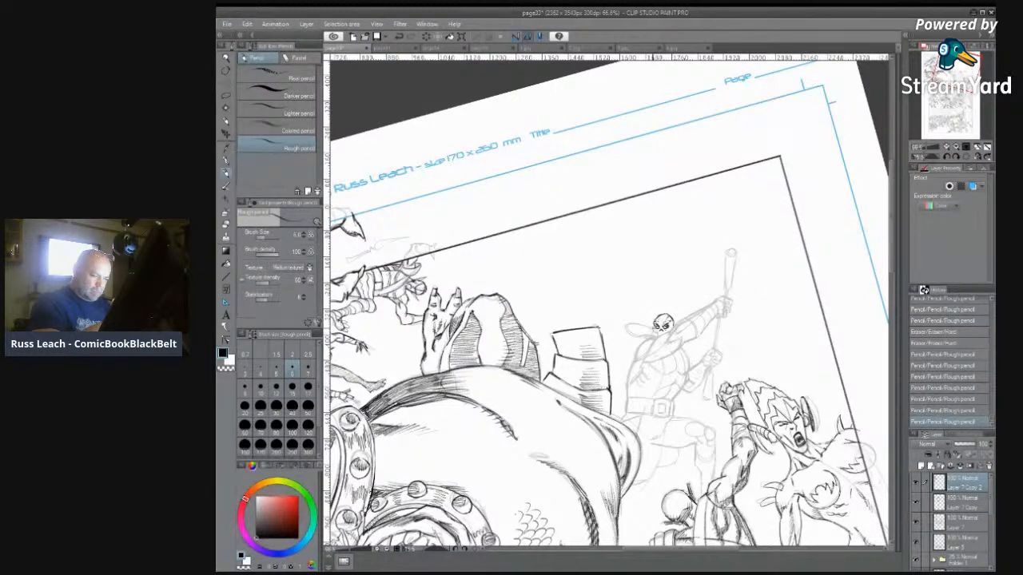
left_click_drag(655, 329, 670, 331)
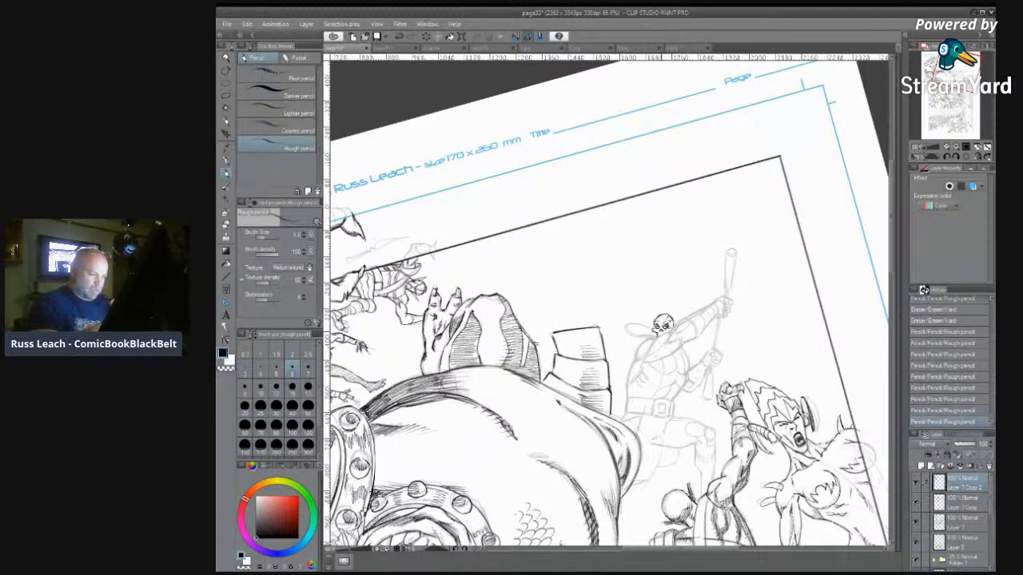
left_click_drag(661, 323, 665, 329)
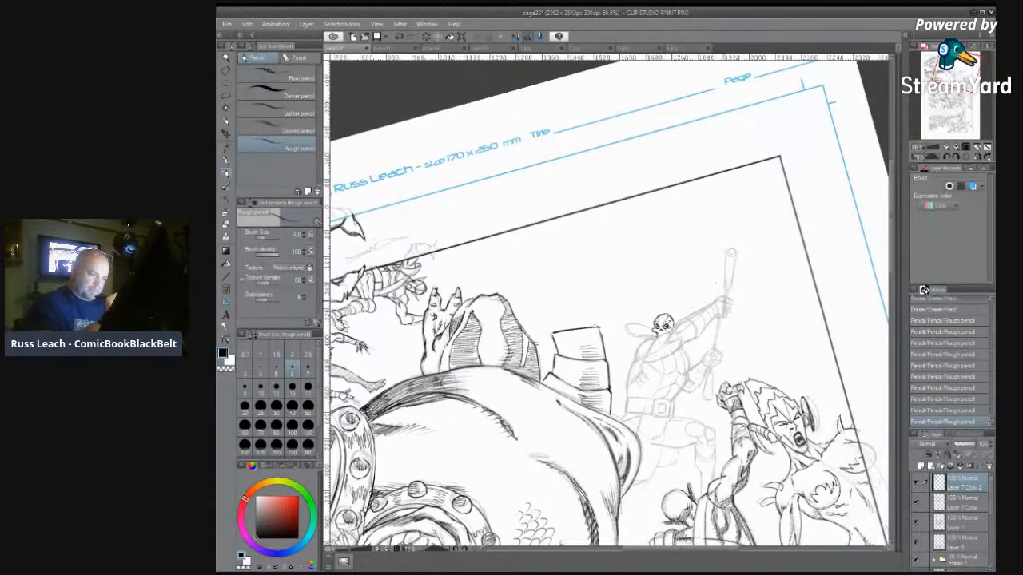
Step: Pencil the small masked warrior's raised fist gripping the weapon and begin tightening the raised arm over the rough sketch
mouse_move(718, 301)
left_mouse_down()
mouse_move(730, 305)
mouse_move(719, 318)
left_mouse_up()
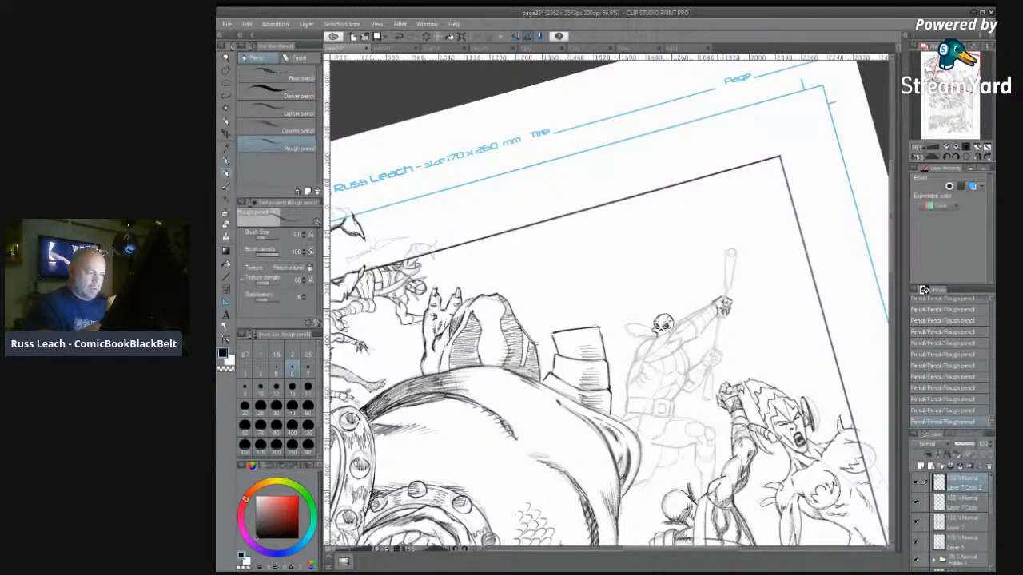
left_click_drag(719, 302, 725, 319)
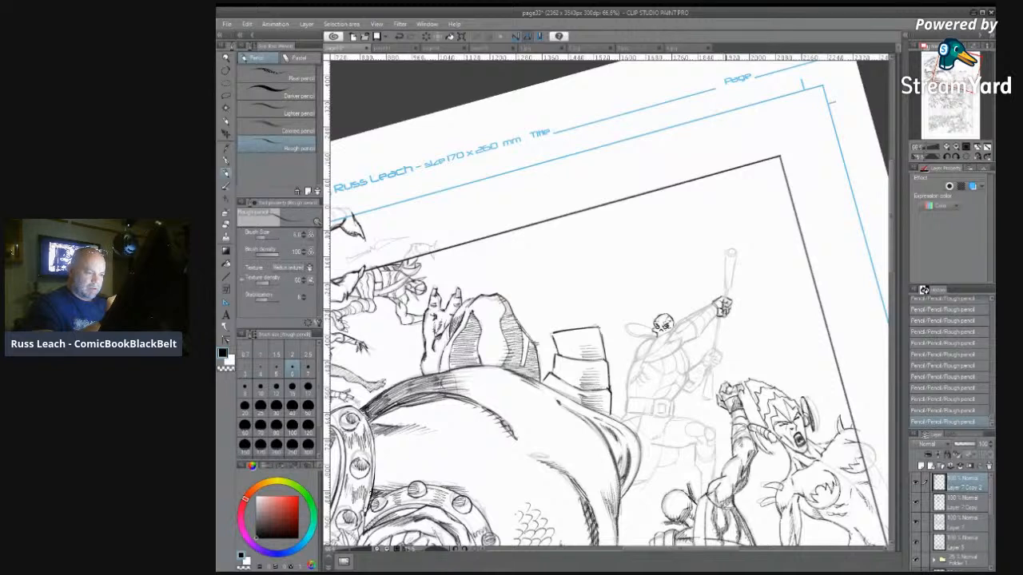
left_click_drag(730, 300, 731, 310)
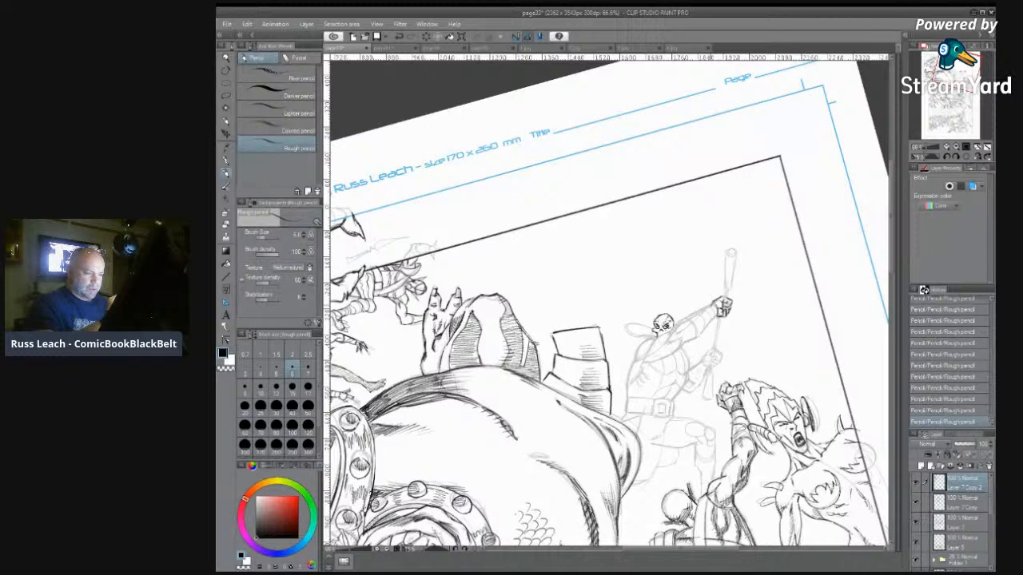
left_click_drag(713, 304, 717, 316)
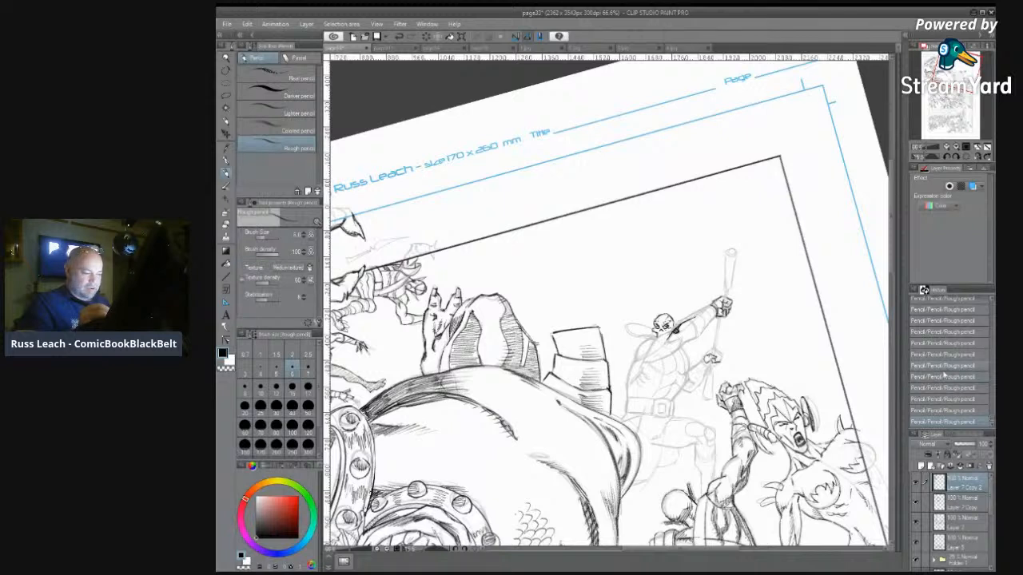
Step: Step back through the latest strokes on the masked warrior's lower hand and pencil it as a clenched fist
left_click(943, 343)
left_click(935, 365)
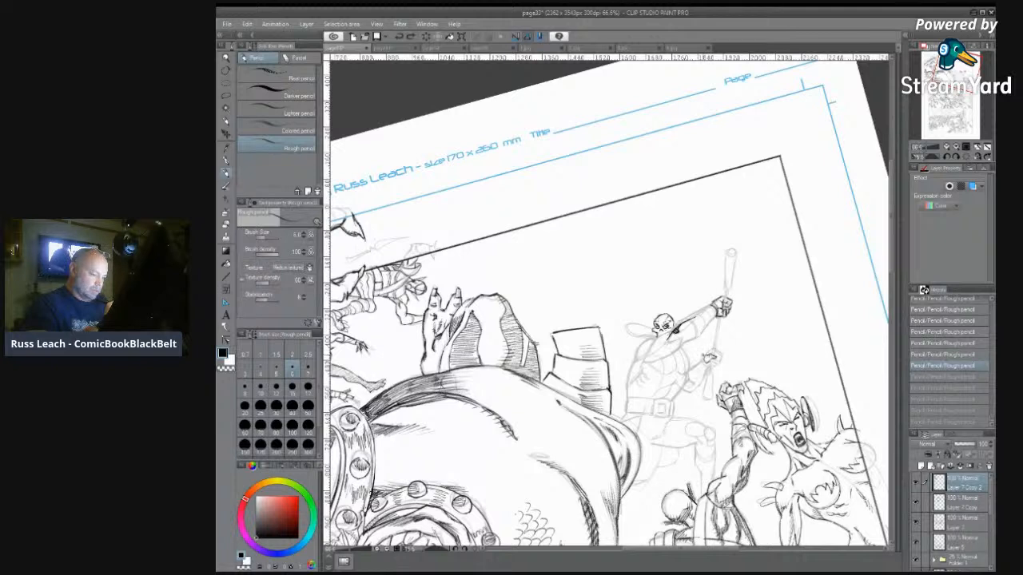
key("ctrl+y")
key("ctrl+y")
key("ctrl+y")
key("ctrl+y")
key("ctrl+y")
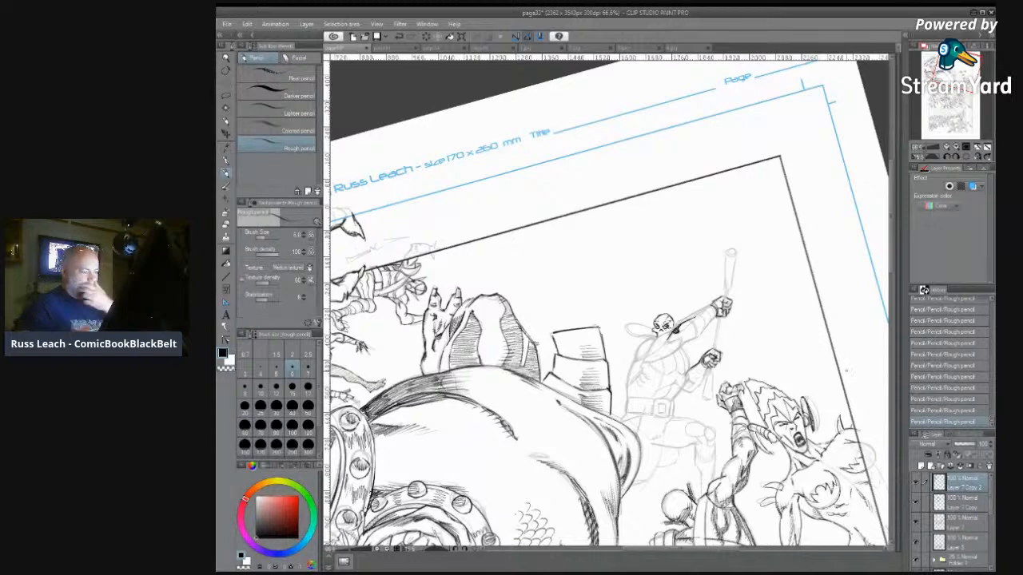
Step: Compare the rough panels of another page and the finished pencils of page 31 with the battle scene on page 33
scroll(720, 206, "down", 2)
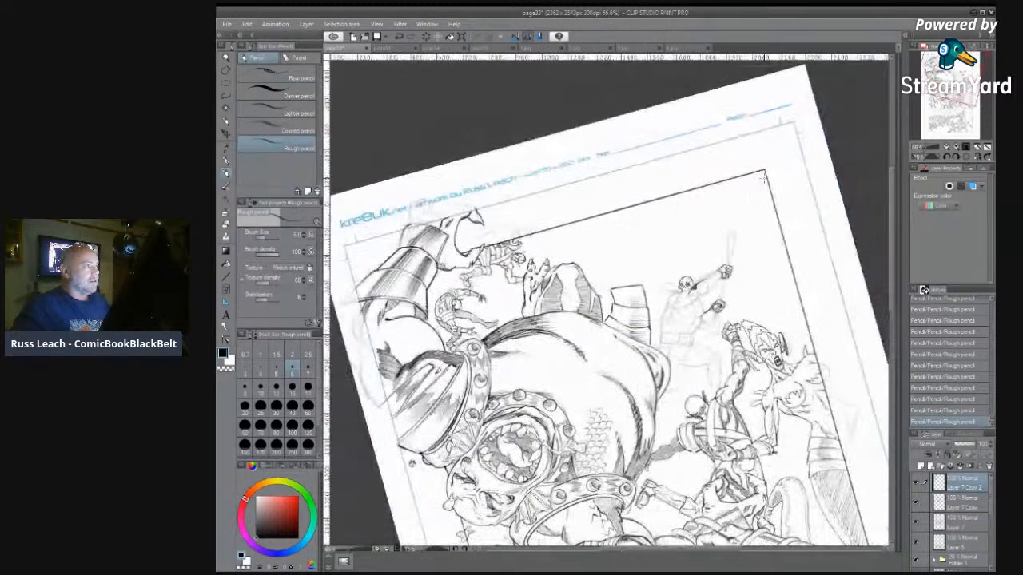
scroll(741, 164, "up", 1)
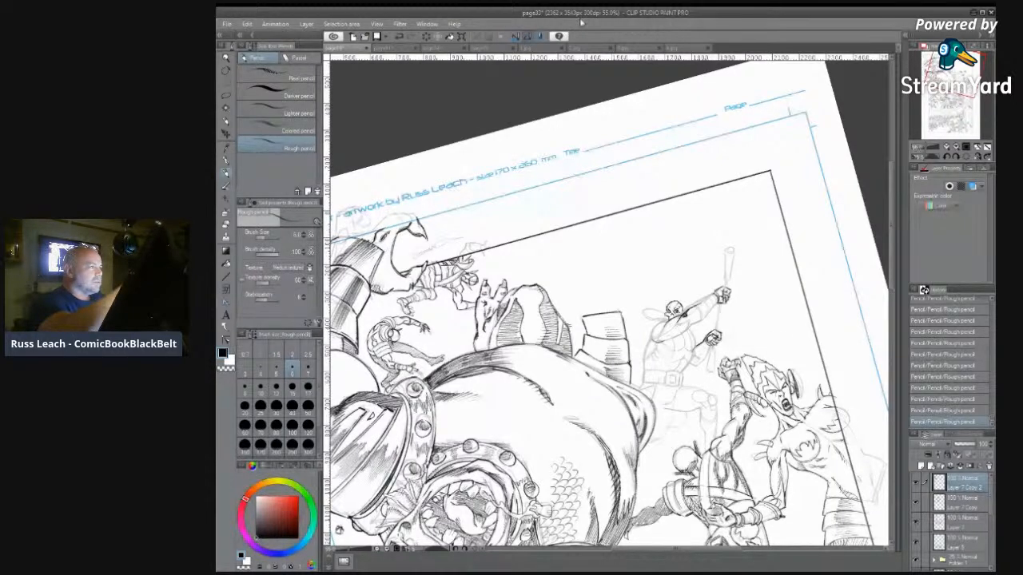
left_click(483, 49)
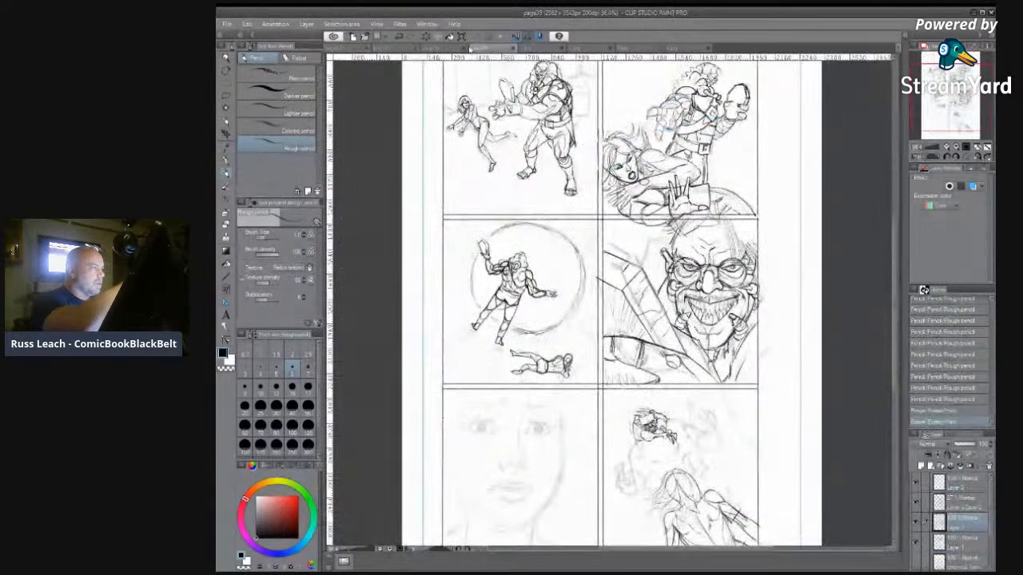
left_click(444, 50)
left_click(405, 51)
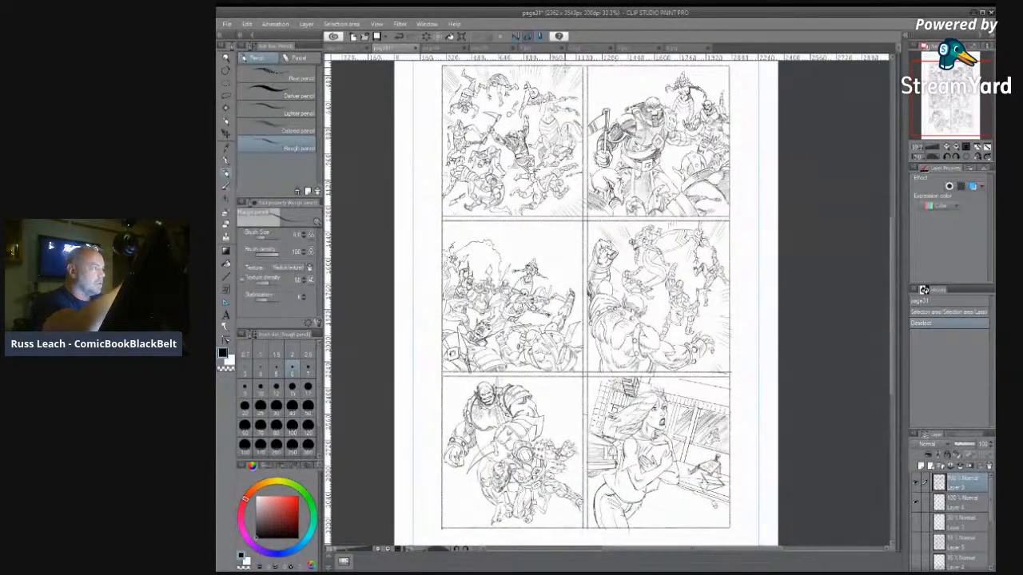
left_click(363, 51)
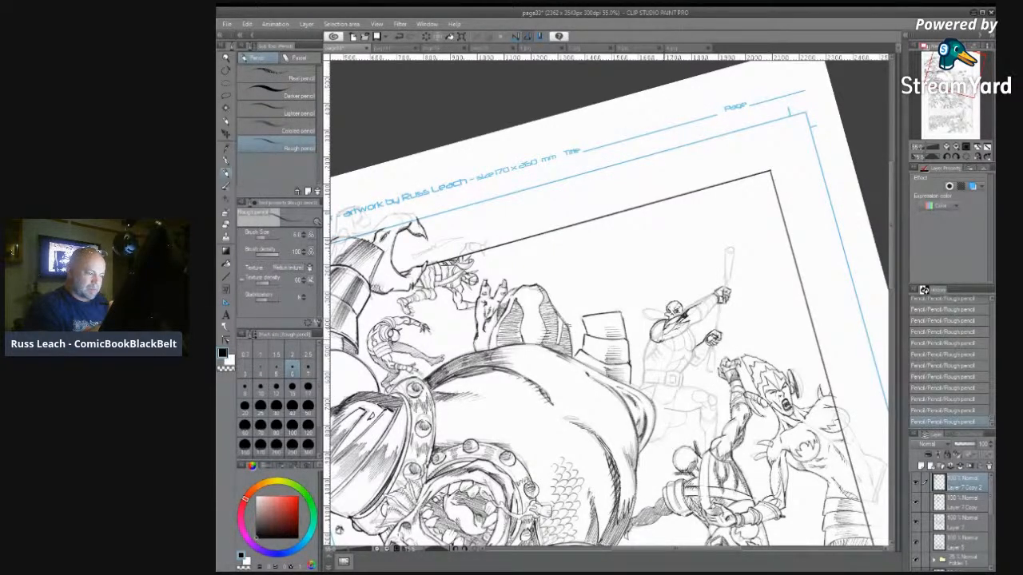
Step: Clean up the masked warrior's shoulder with the hard eraser and redraw the raised arm's lines with the rough pencil
key("e")
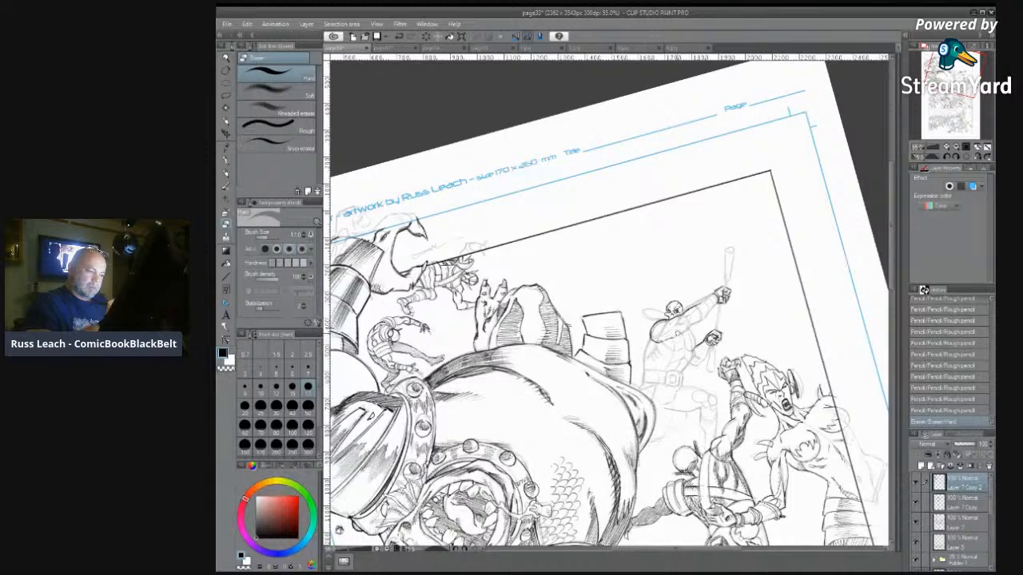
left_click_drag(661, 328, 672, 339)
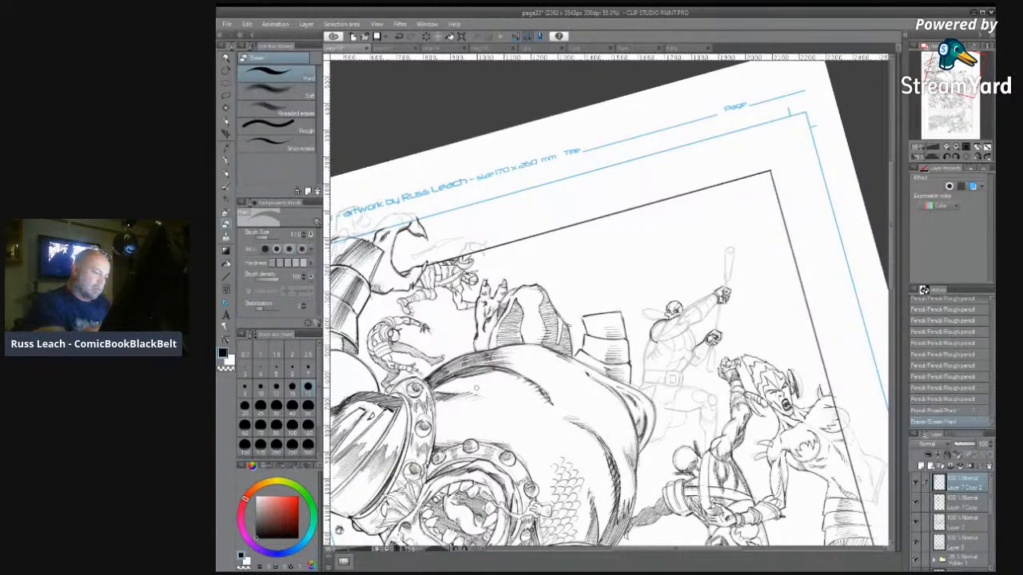
key("p")
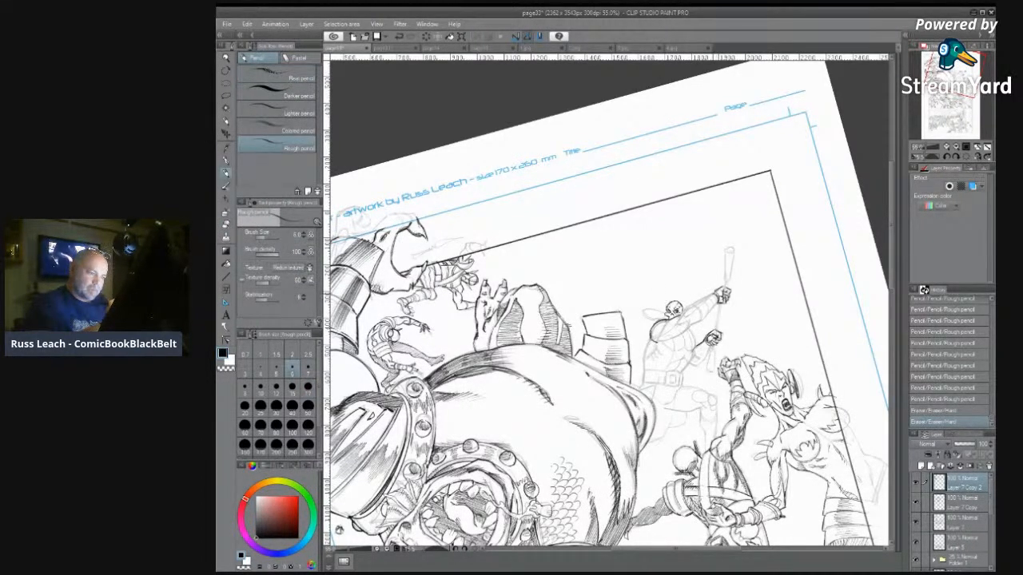
left_click_drag(692, 293, 706, 305)
left_click_drag(668, 423, 684, 429)
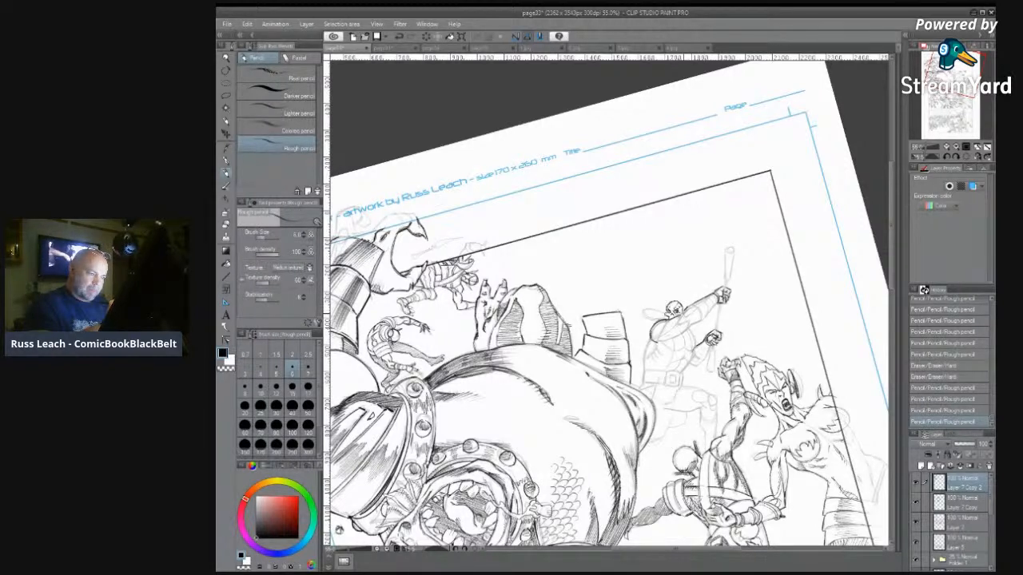
left_click_drag(692, 297, 710, 304)
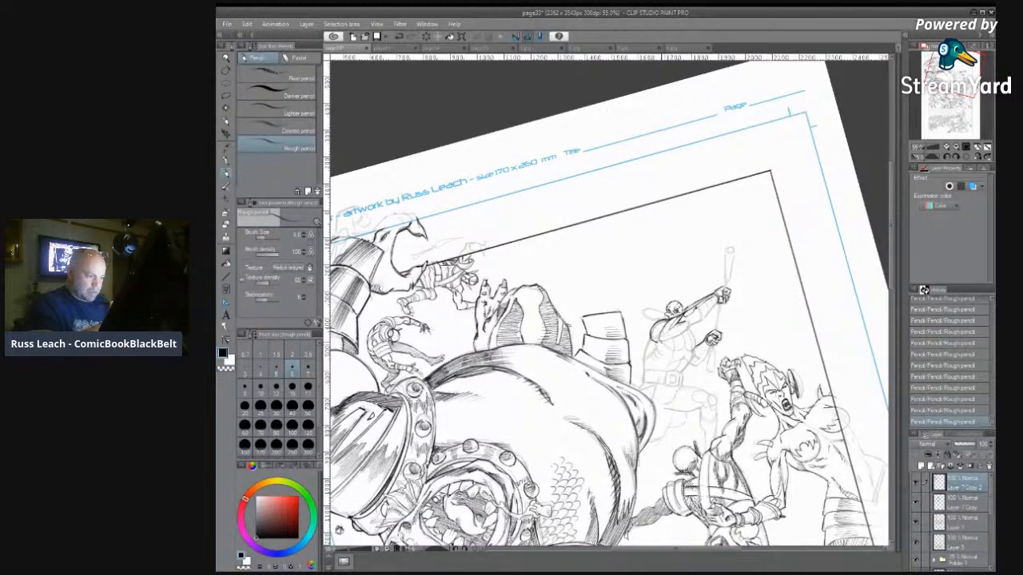
Step: Pencil the muscle contours and dark shading along the warrior's raised arm, from the shoulder to the forearm band
left_click_drag(650, 345, 668, 337)
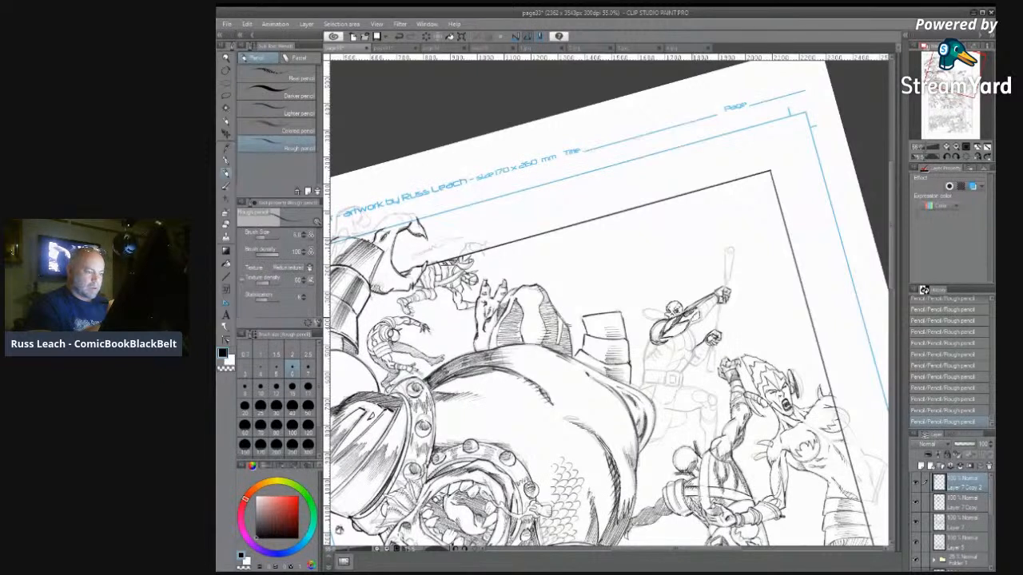
left_click_drag(664, 337, 691, 323)
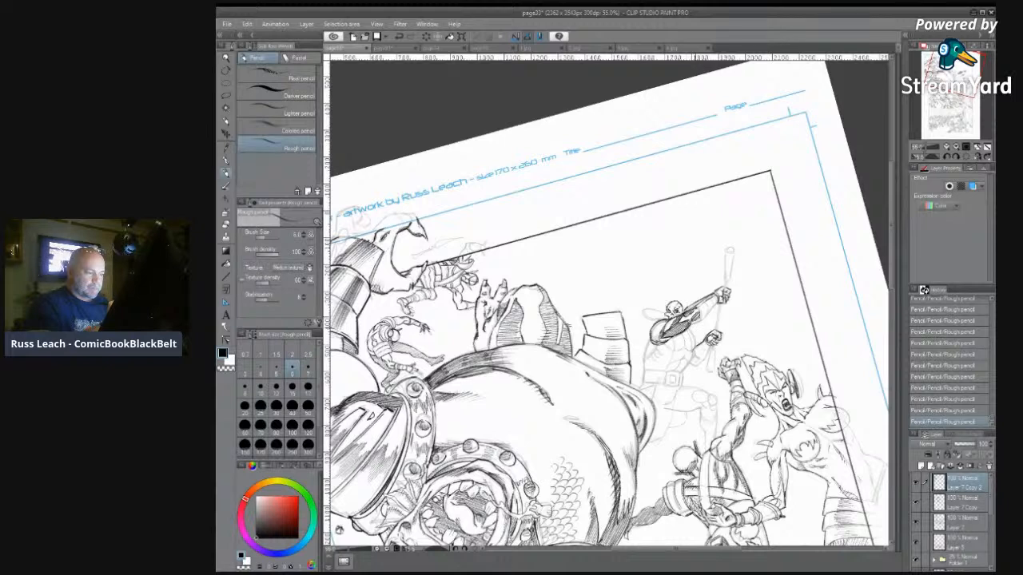
left_click_drag(684, 314, 708, 295)
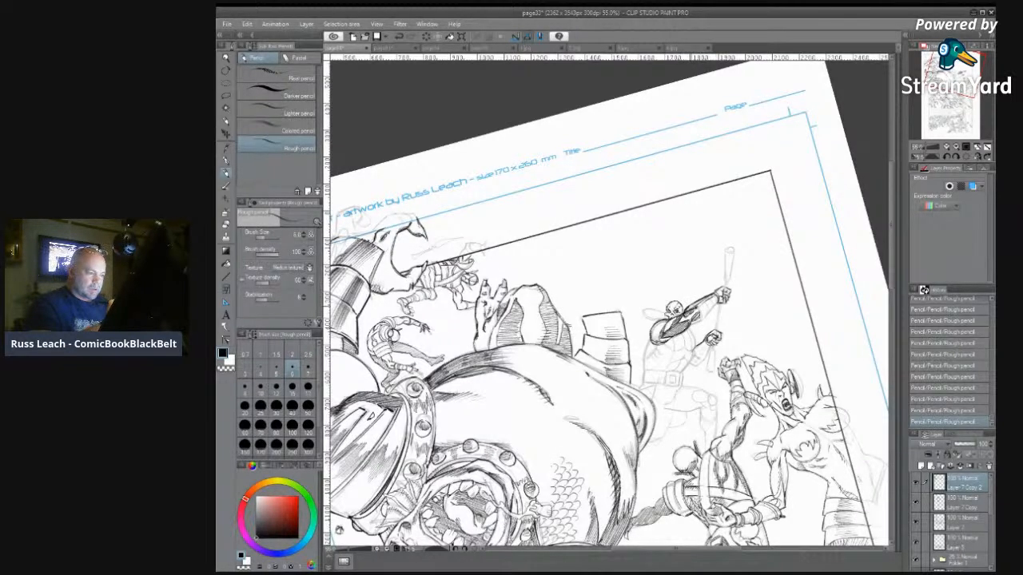
left_click_drag(698, 322, 715, 301)
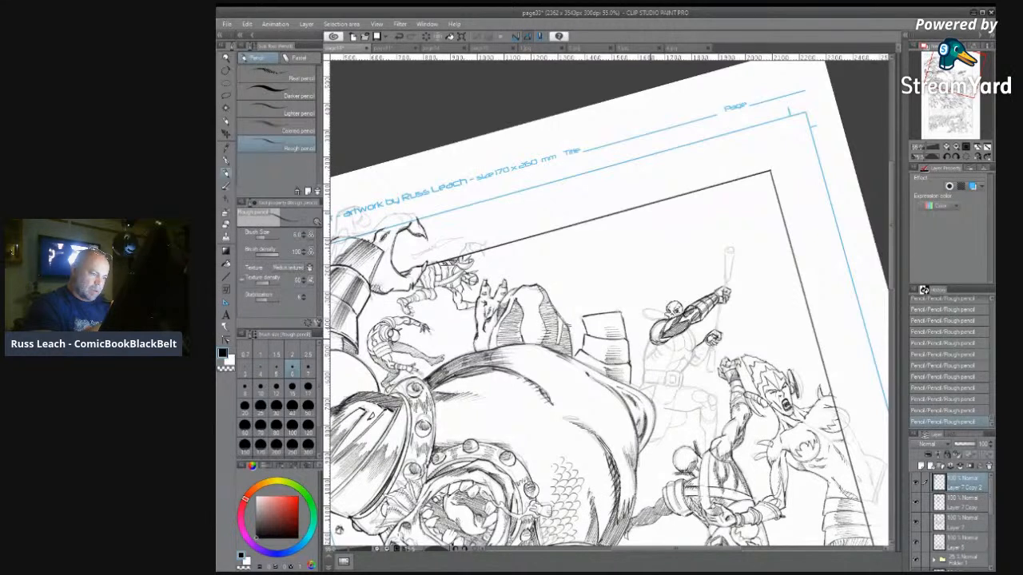
Step: Pencil the masked warrior's chest outline and shade the side of the torso below the shoulder
left_click_drag(658, 336, 663, 324)
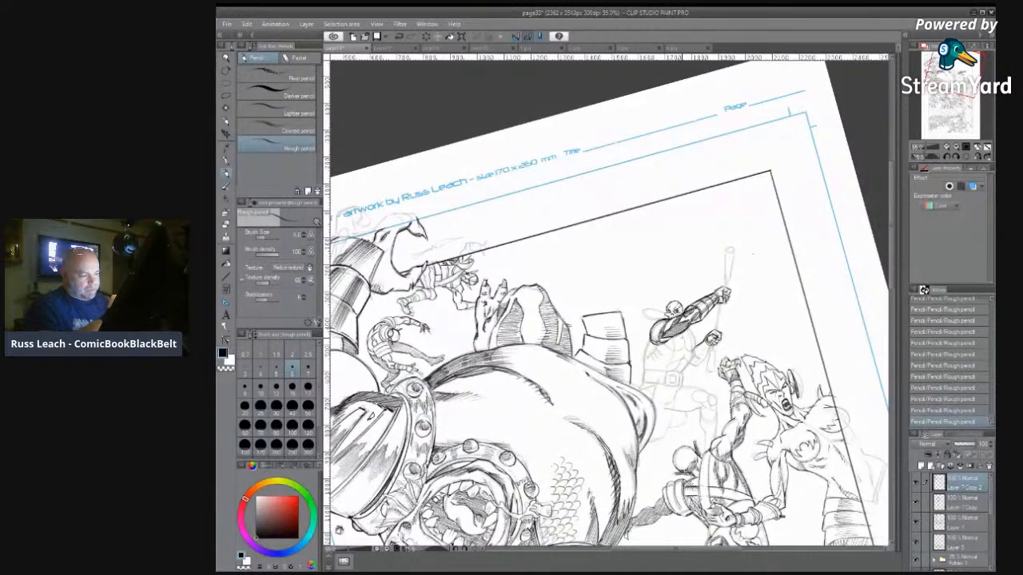
left_click_drag(687, 340, 694, 328)
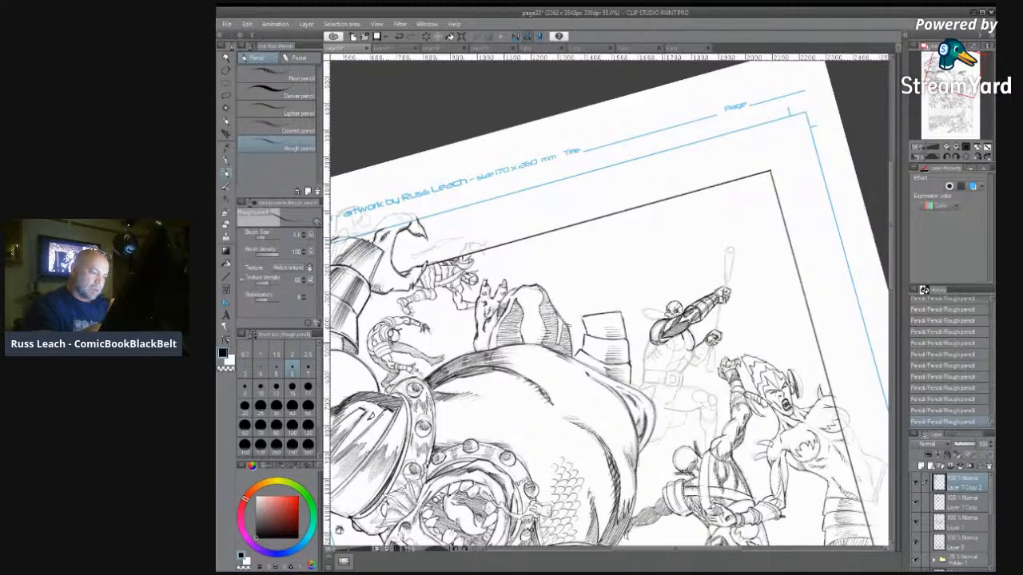
left_click_drag(660, 347, 668, 343)
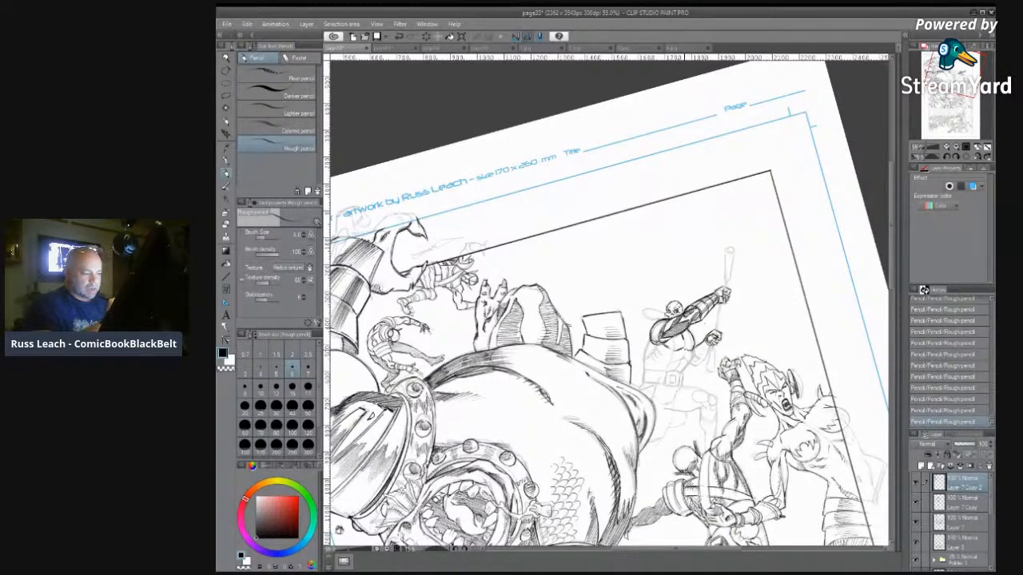
mouse_move(657, 346)
left_mouse_down()
mouse_move(644, 357)
mouse_move(656, 356)
left_mouse_up()
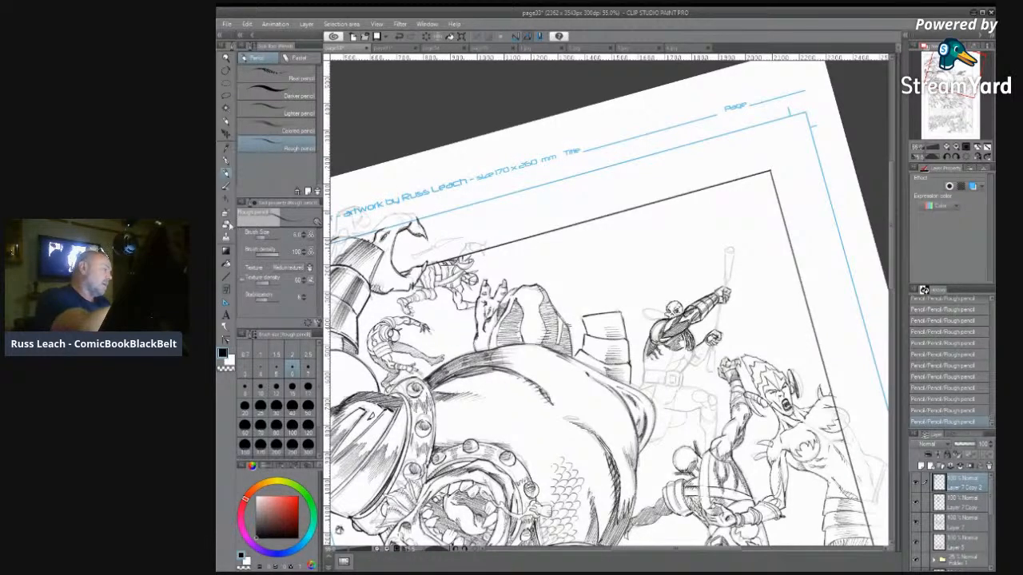
Step: Erase stray marks on the warrior's upper chest with the hard eraser and redraw the details with the rough pencil
left_click(228, 226)
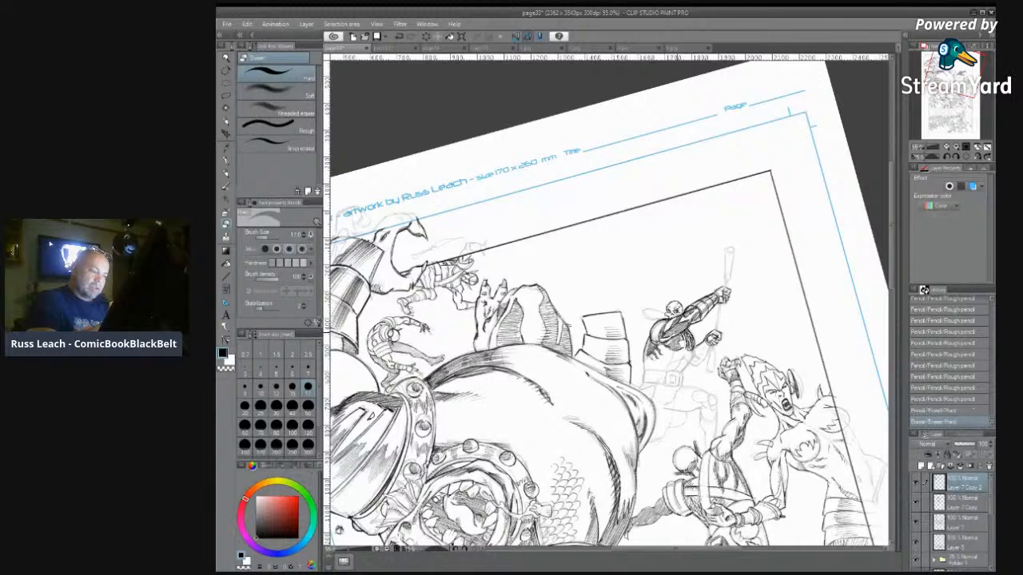
left_click_drag(676, 324, 689, 329)
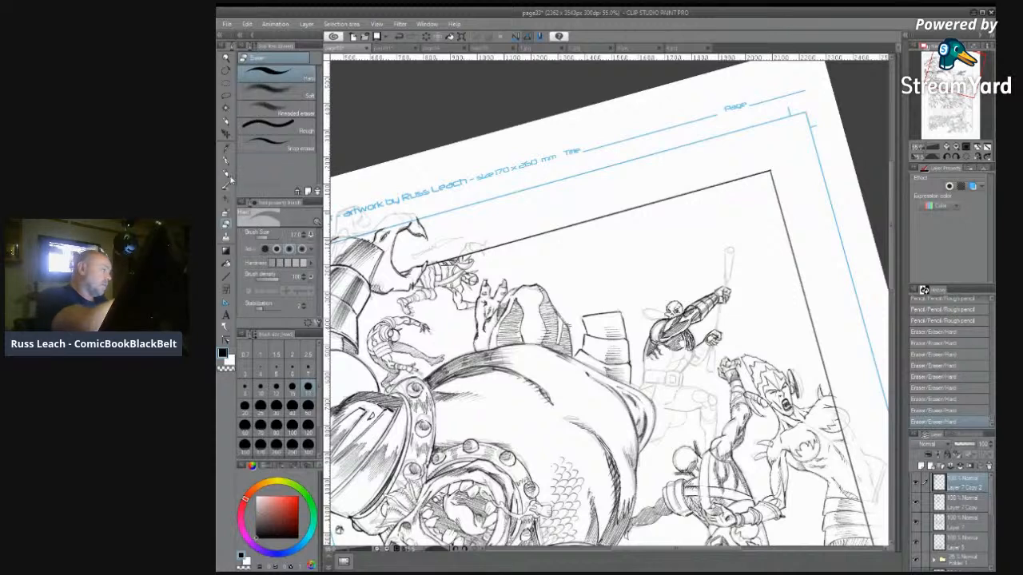
key("p")
left_click_drag(681, 323, 687, 327)
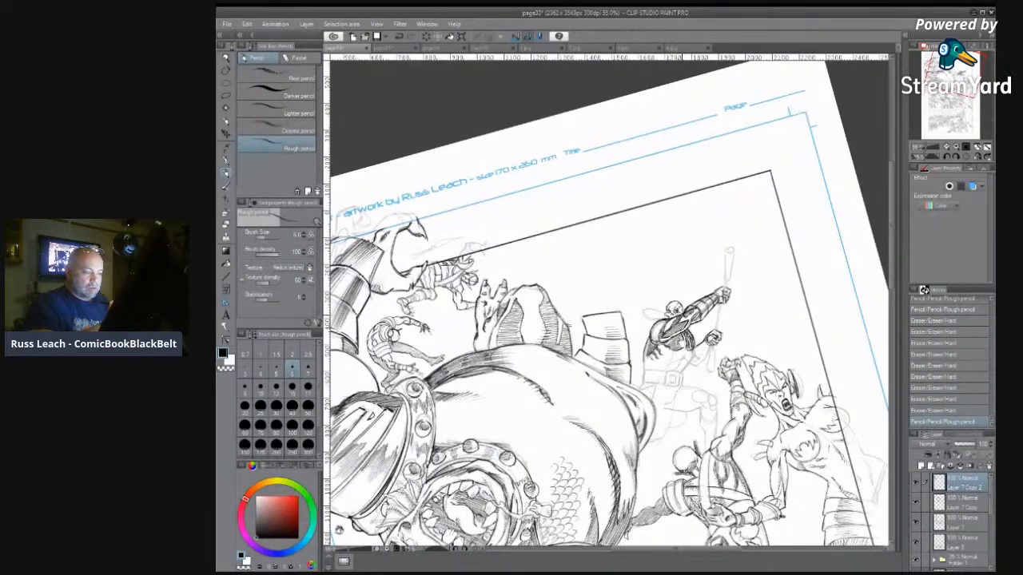
Step: Pencil the lines and dark shading on the warrior's lower chest, beside the lower fist
left_click_drag(733, 256, 729, 283)
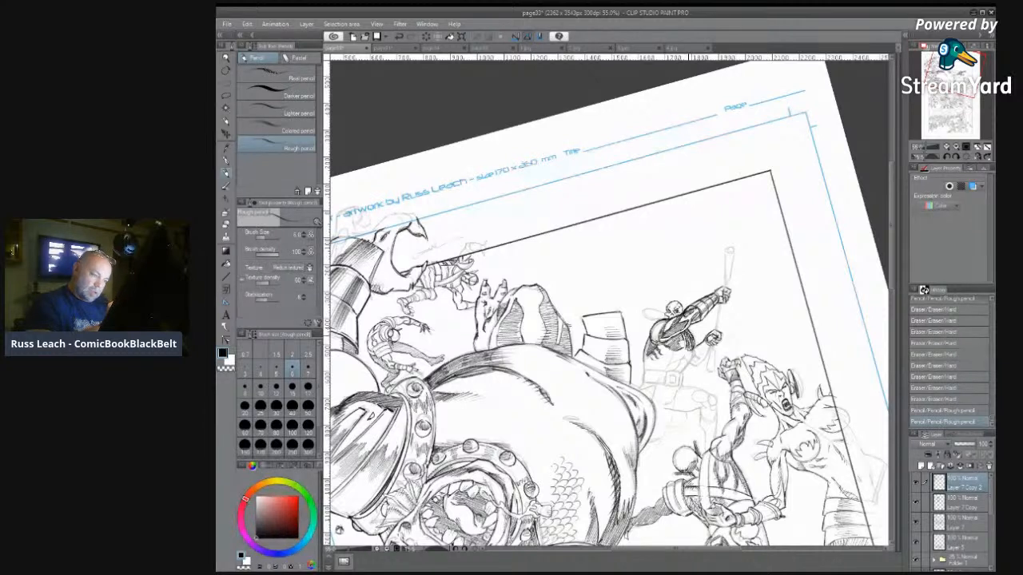
left_click_drag(677, 356, 686, 357)
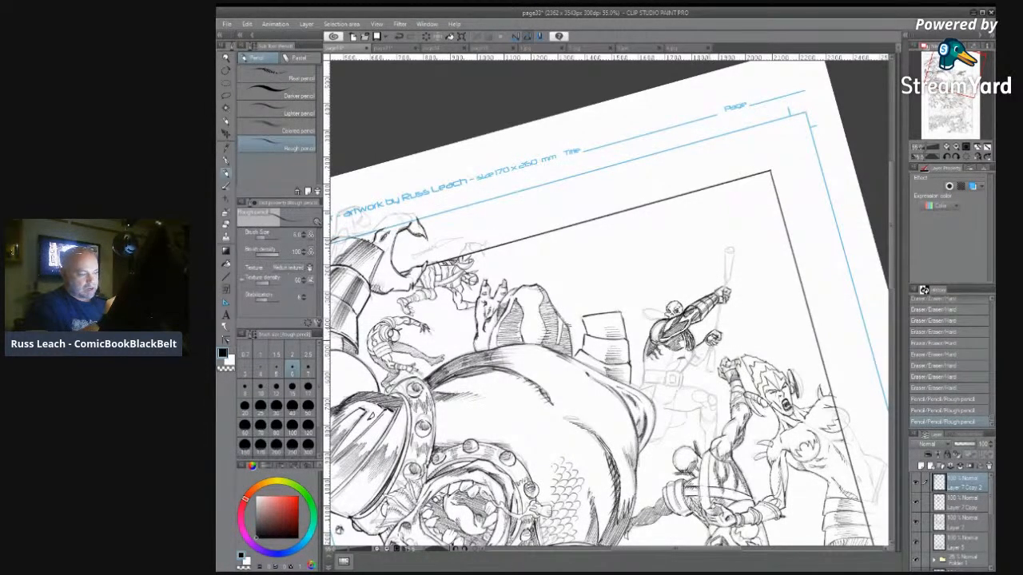
left_click_drag(651, 404, 654, 427)
left_click_drag(676, 347, 684, 357)
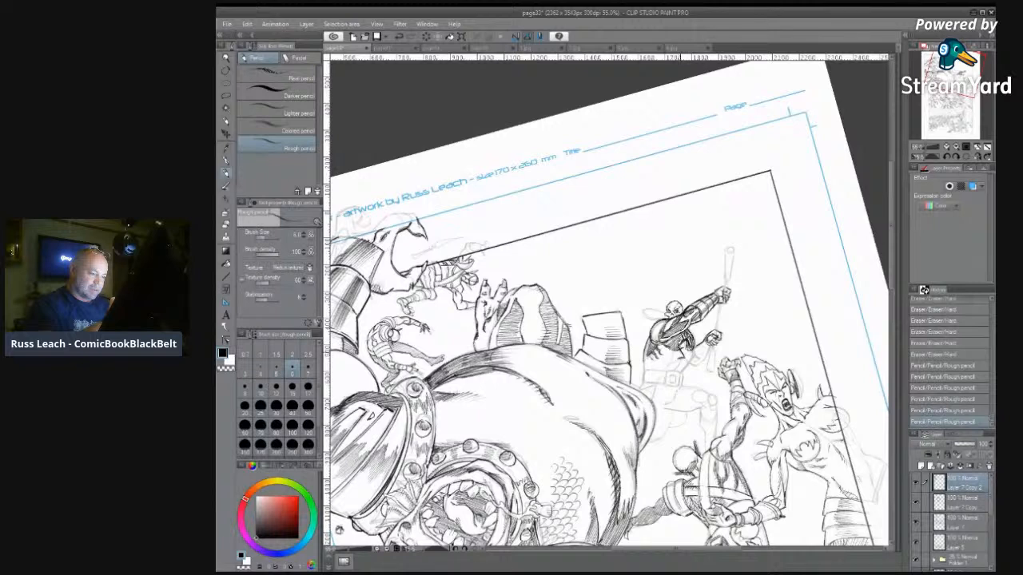
left_click_drag(683, 345, 688, 355)
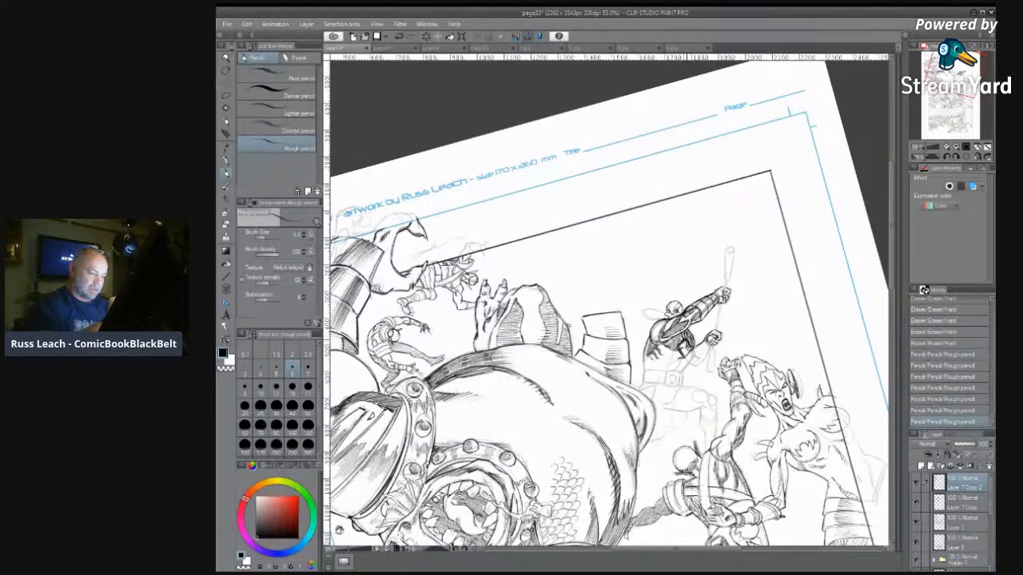
Step: Erase part of the lower chest shading with the hard eraser, then pencil a diamond-shaped emblem and the torso's side
left_click(225, 225)
left_click(258, 239)
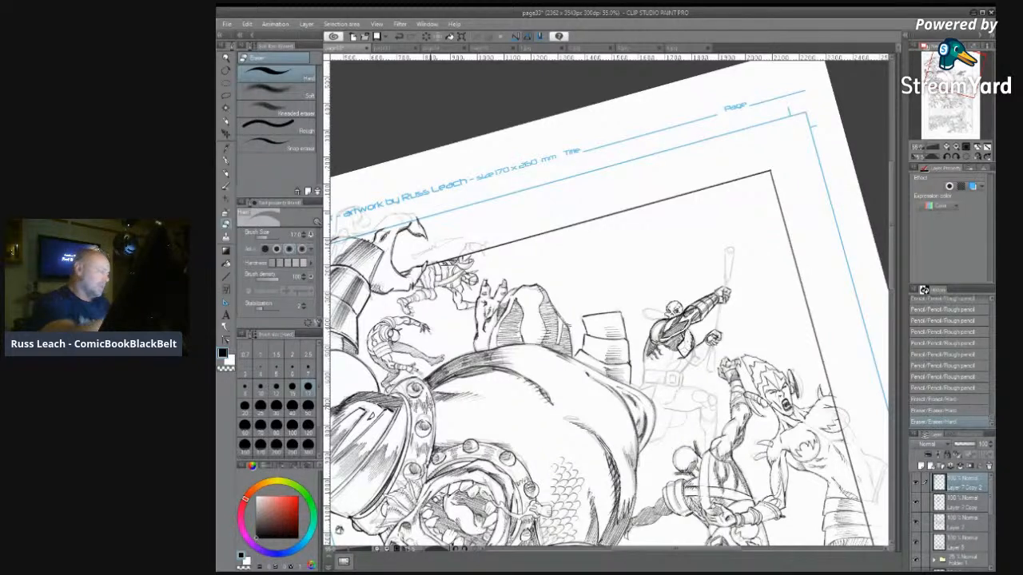
left_click(226, 175)
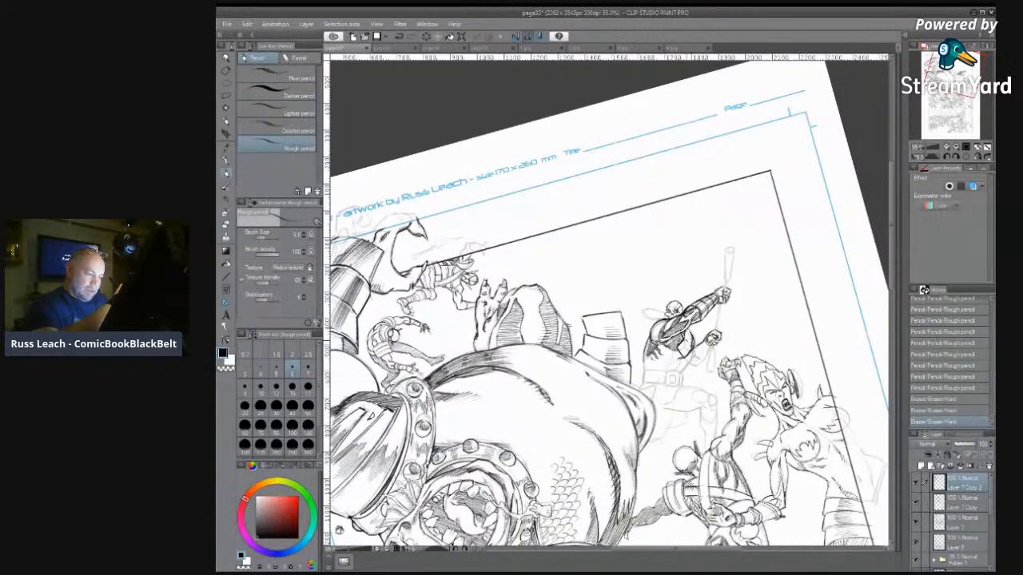
left_click_drag(366, 249, 359, 260)
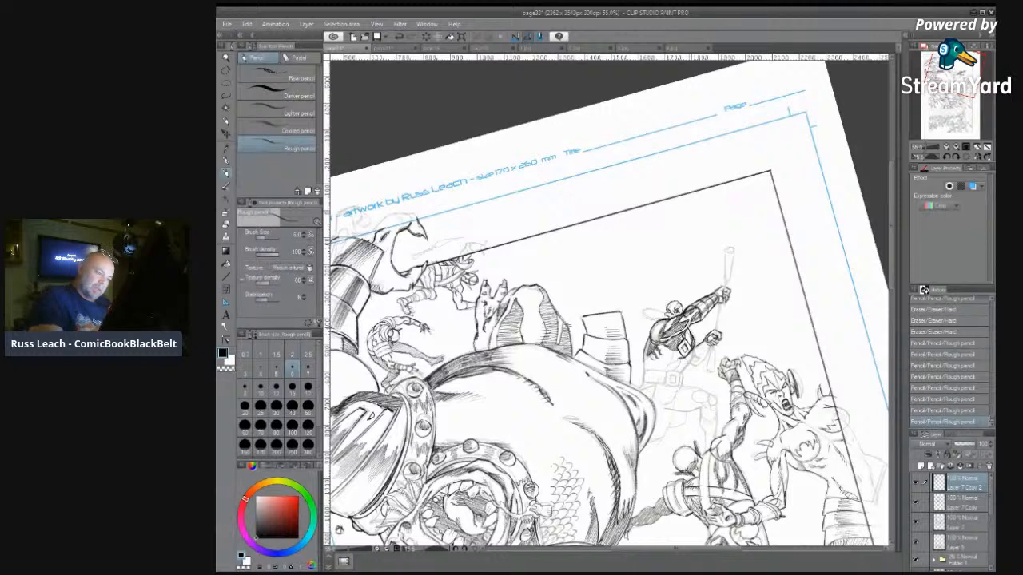
left_click_drag(649, 356, 659, 363)
left_click_drag(649, 357, 657, 362)
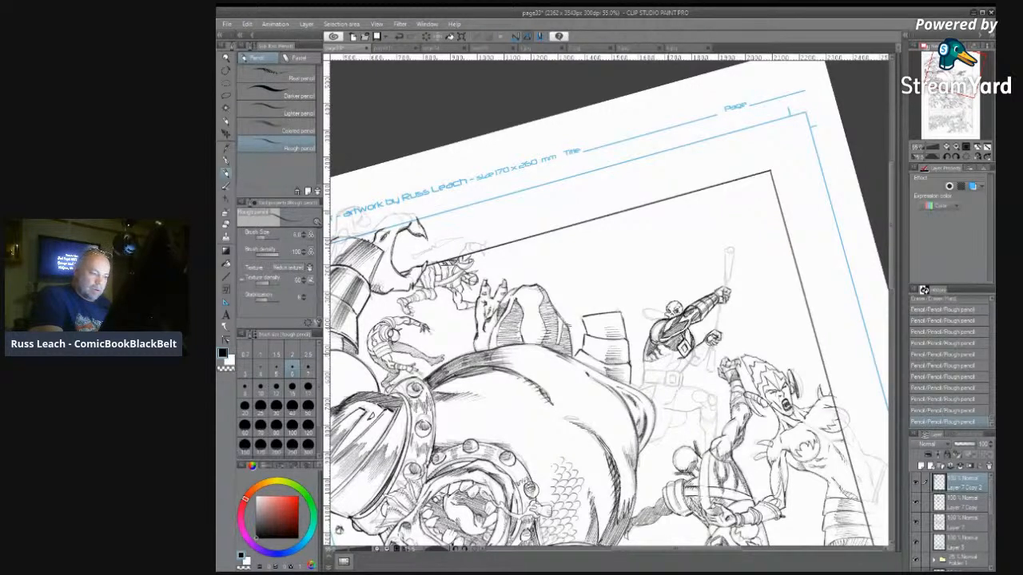
Step: Pencil the lower edge of the masked warrior's torso, then erase stray marks around the chest emblem with the hard eraser
left_click_drag(363, 247, 359, 259)
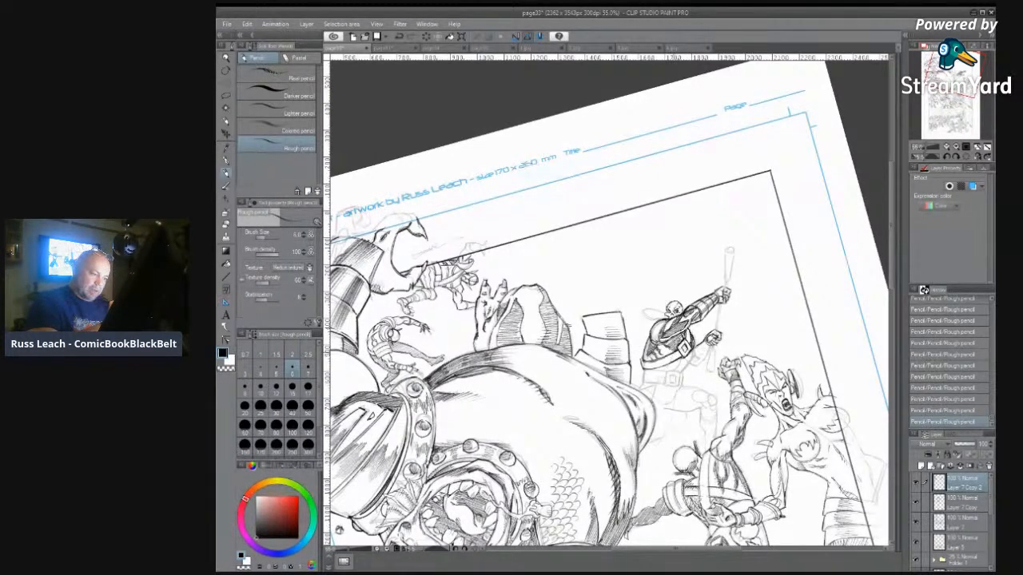
left_click(229, 223)
left_click_drag(436, 240, 458, 240)
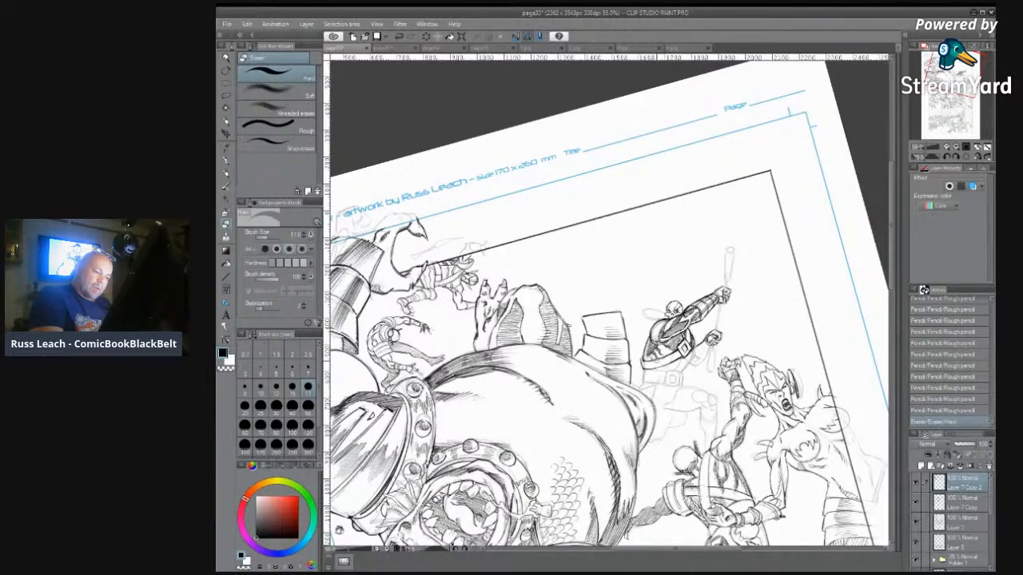
left_click_drag(666, 358, 682, 357)
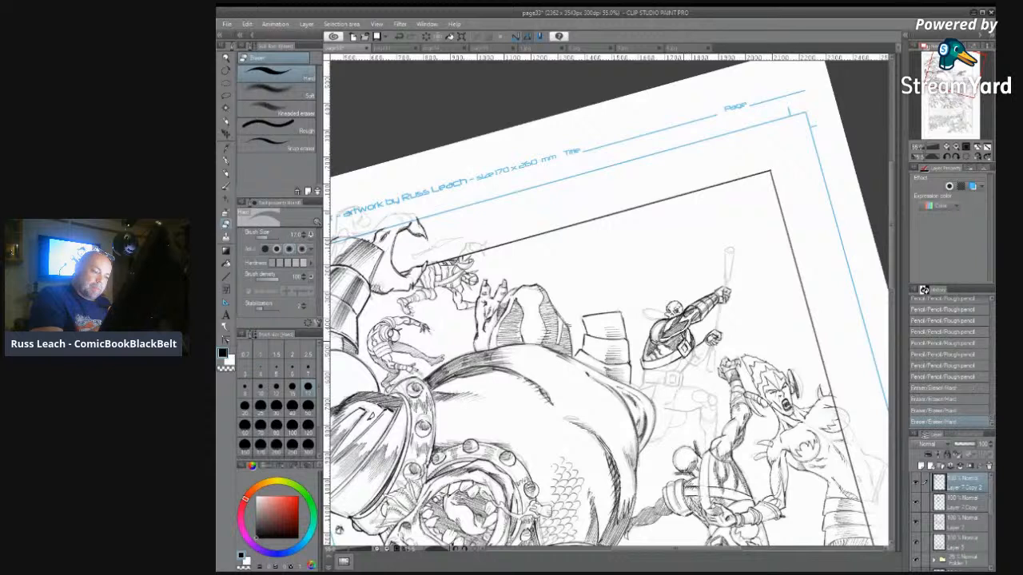
left_click_drag(681, 349, 678, 349)
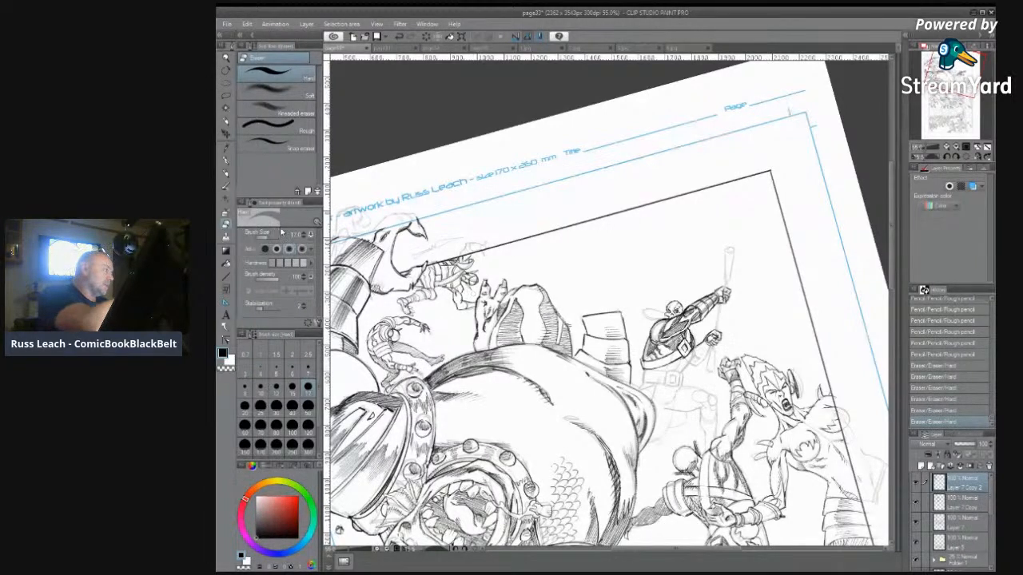
Step: Redraw the details of the warrior's diamond-shaped chest emblem with the rough pencil
left_click(229, 176)
left_click_drag(679, 347, 682, 352)
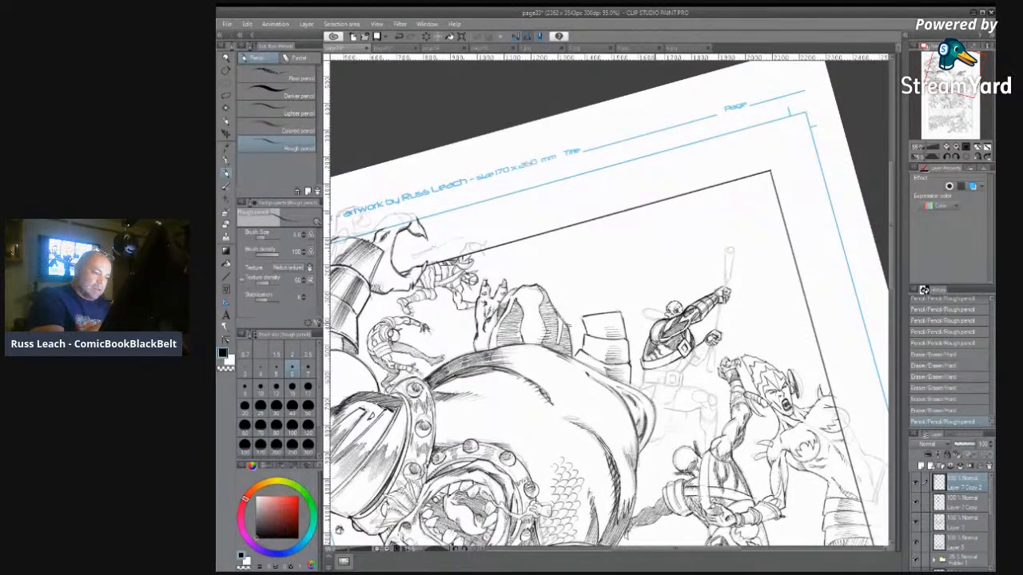
left_click_drag(679, 346, 683, 350)
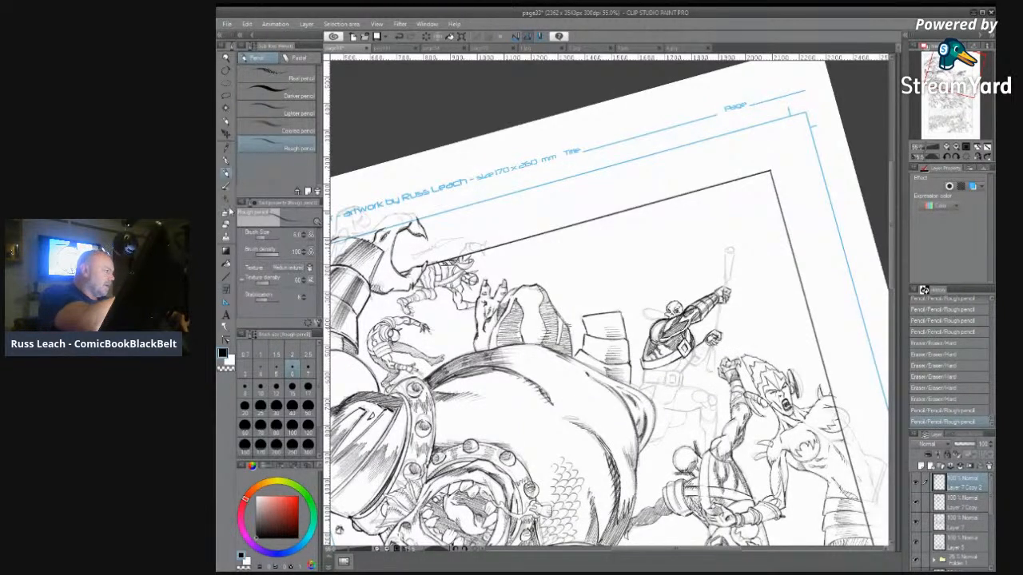
Step: Clean up the warrior's shoulder and raised arm with the hard eraser, then pencil the torso line below the emblem
left_click(228, 226)
left_click_drag(657, 321, 662, 328)
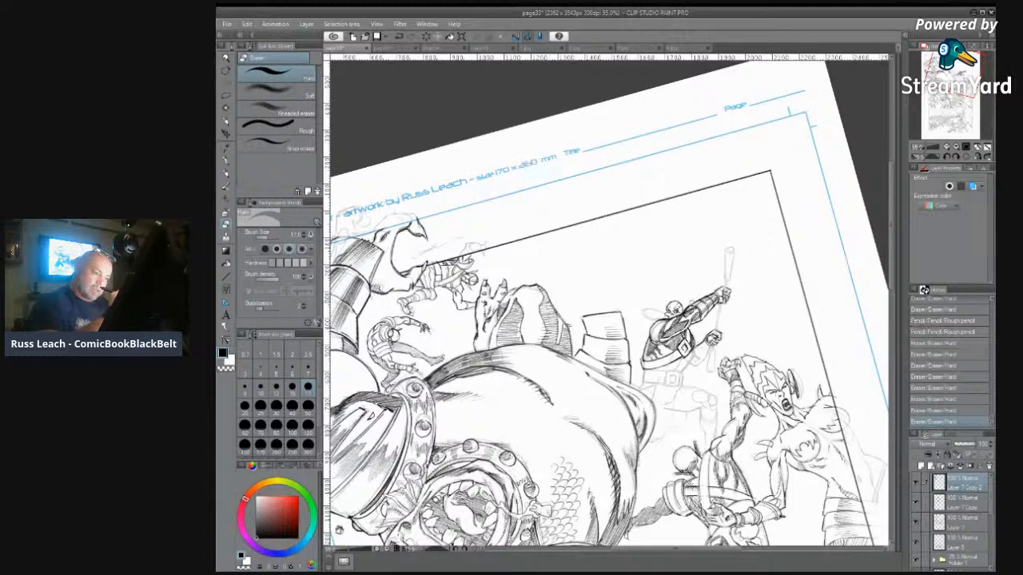
left_click_drag(697, 301, 713, 307)
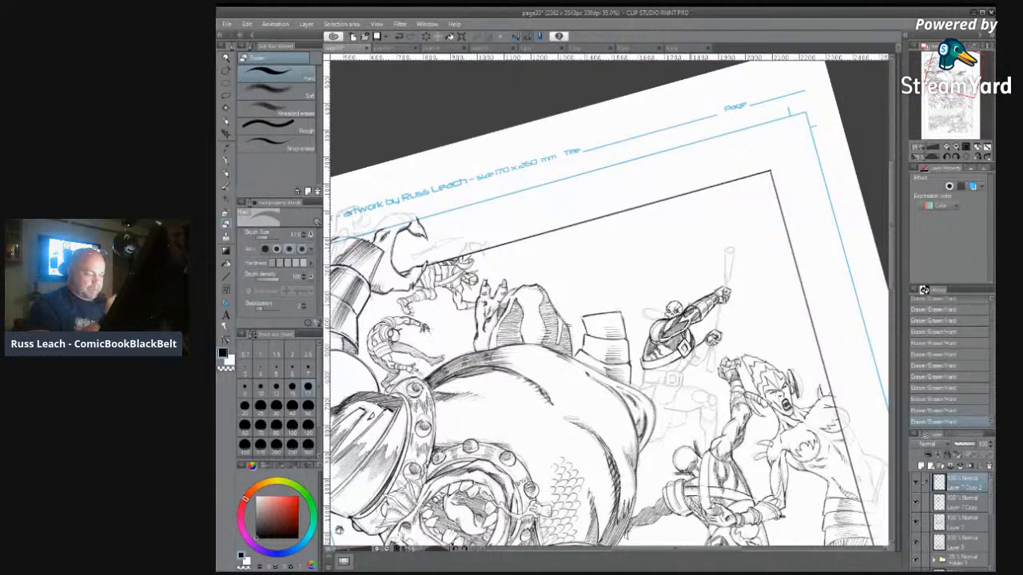
key("p")
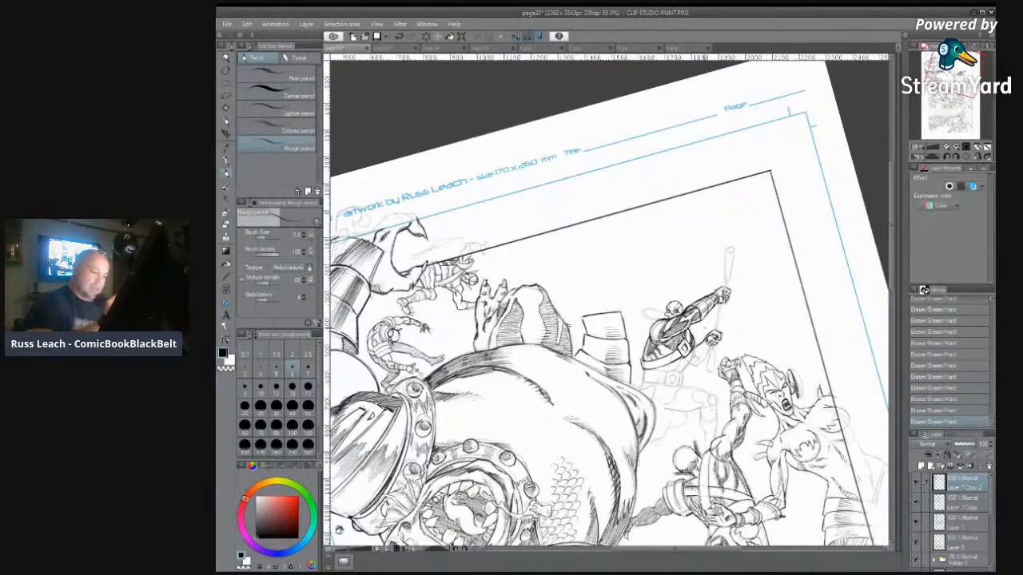
mouse_move(692, 347)
left_mouse_down()
mouse_move(684, 373)
mouse_move(686, 361)
left_mouse_up()
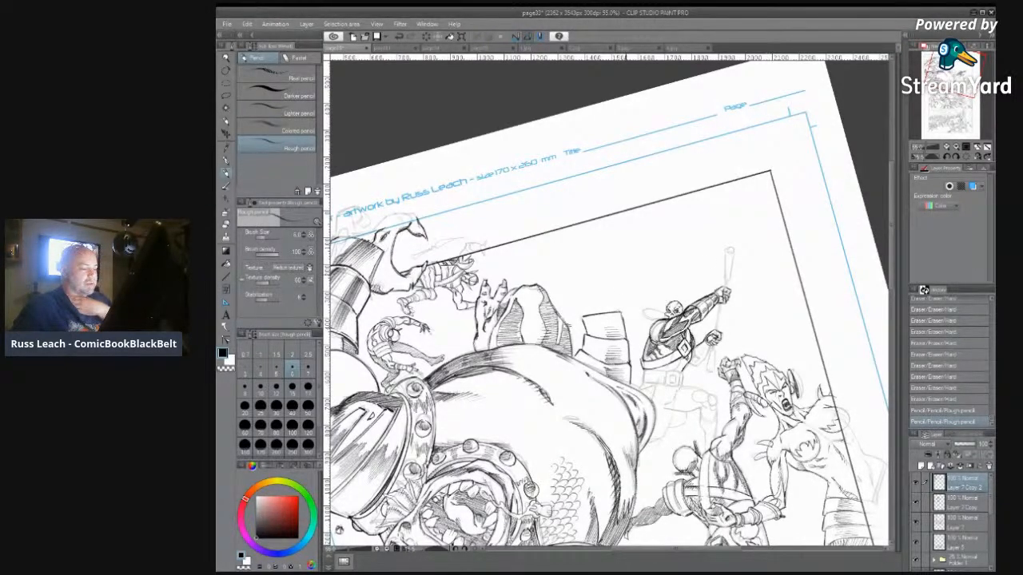
Step: Browse to the production-pencil folder inside BookOne-Keystone to find an earlier pencilled page to open
scroll(627, 275, "down", 4)
left_click_drag(892, 318, 887, 376)
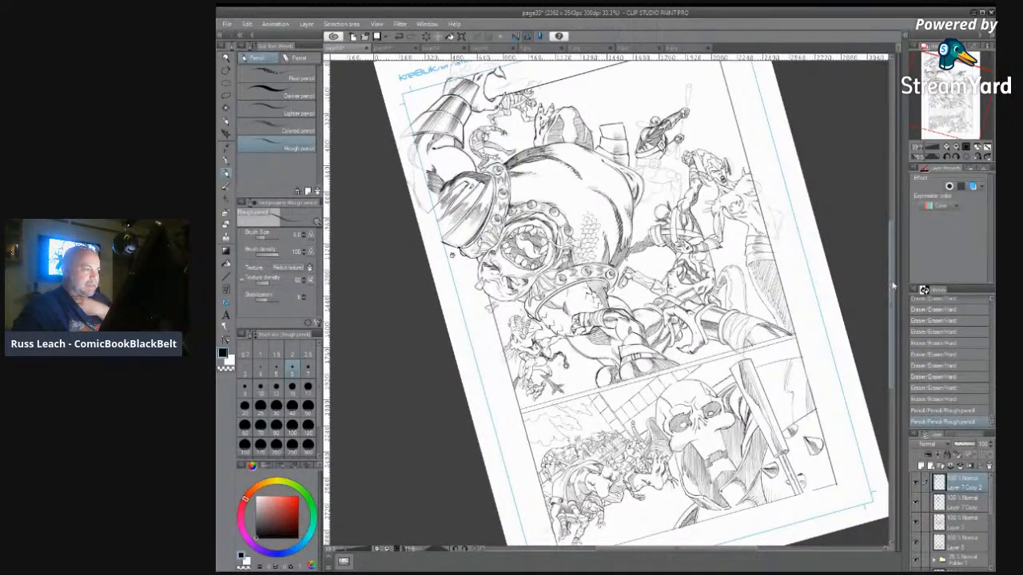
scroll(892, 274, "up", 2)
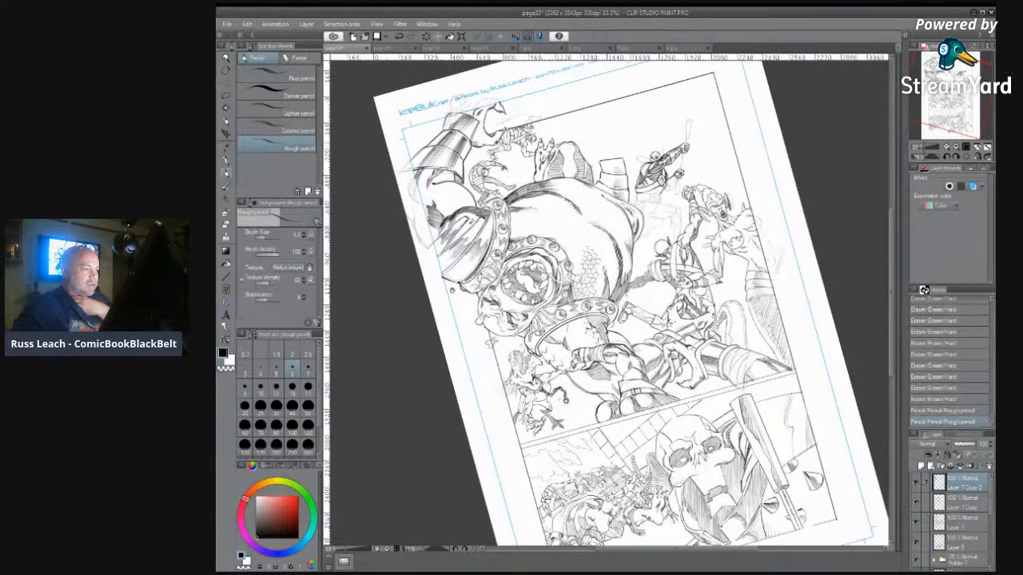
left_click(227, 25)
left_click(249, 62)
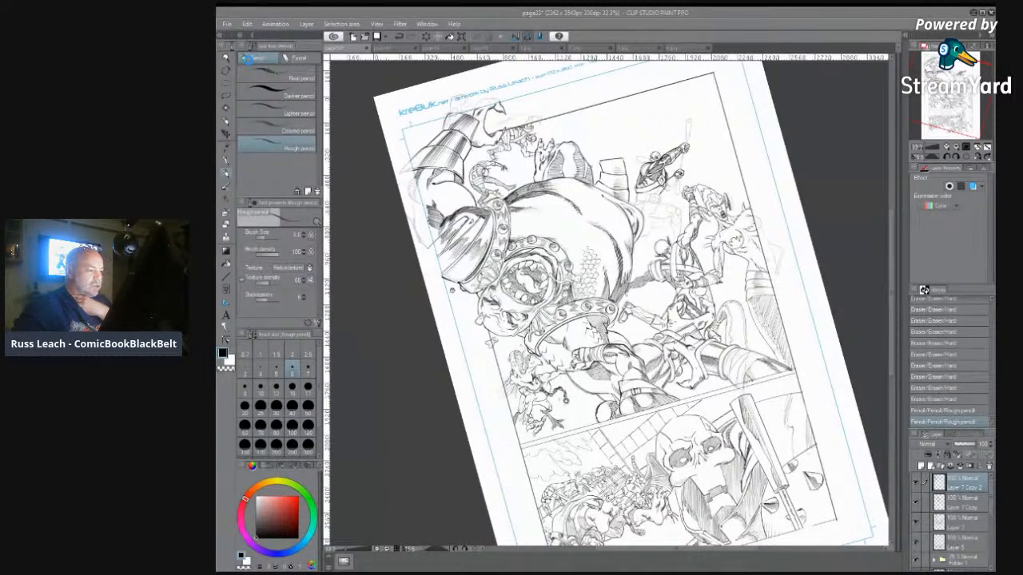
scroll(594, 263, "down", 5)
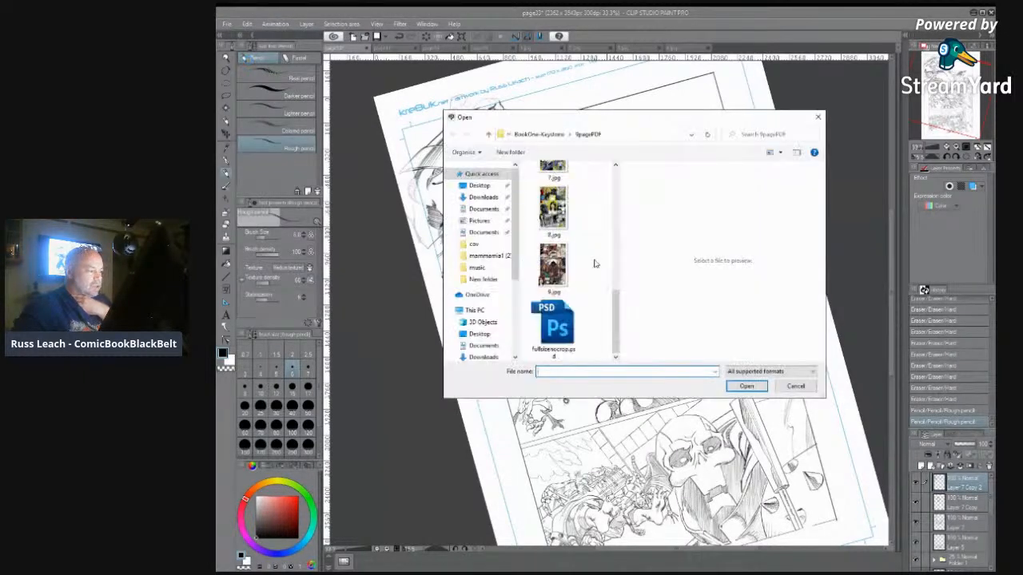
left_click(547, 135)
scroll(578, 252, "down", 3)
scroll(577, 252, "down", 2)
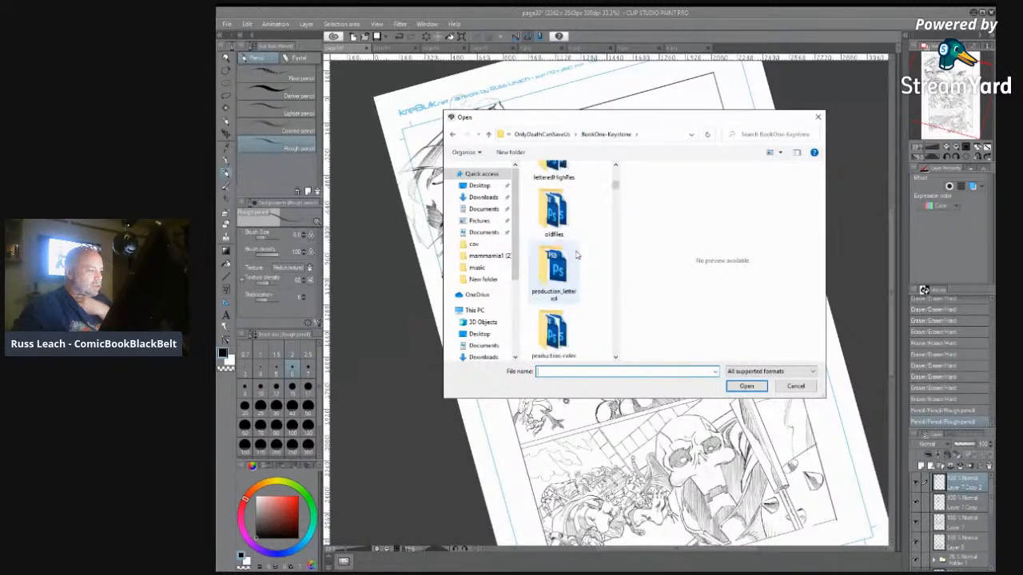
scroll(577, 254, "down", 2)
double_click(559, 332)
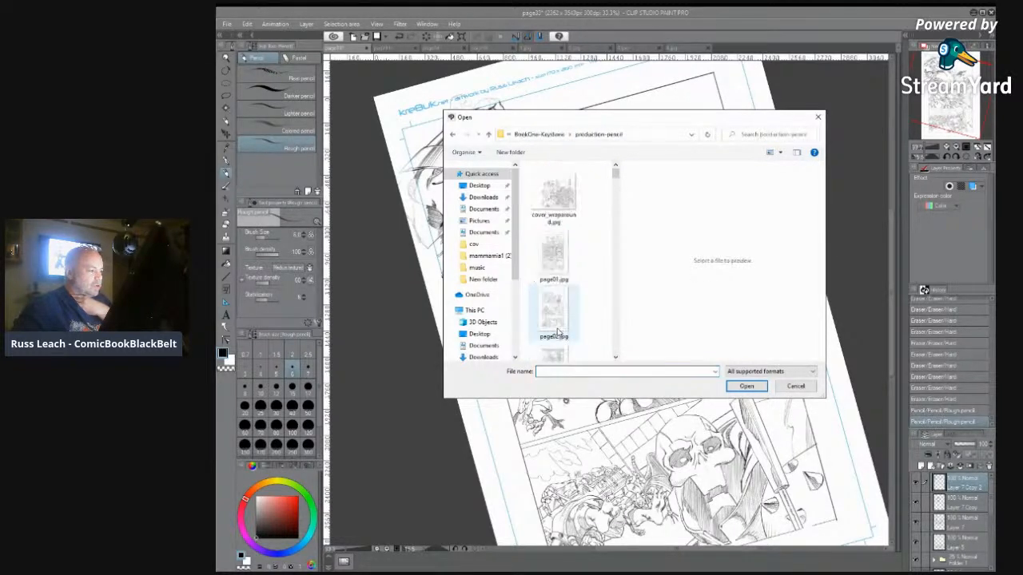
Step: Open page32.jpg from the production-pencil folder as a reference
scroll(568, 311, "down", 10)
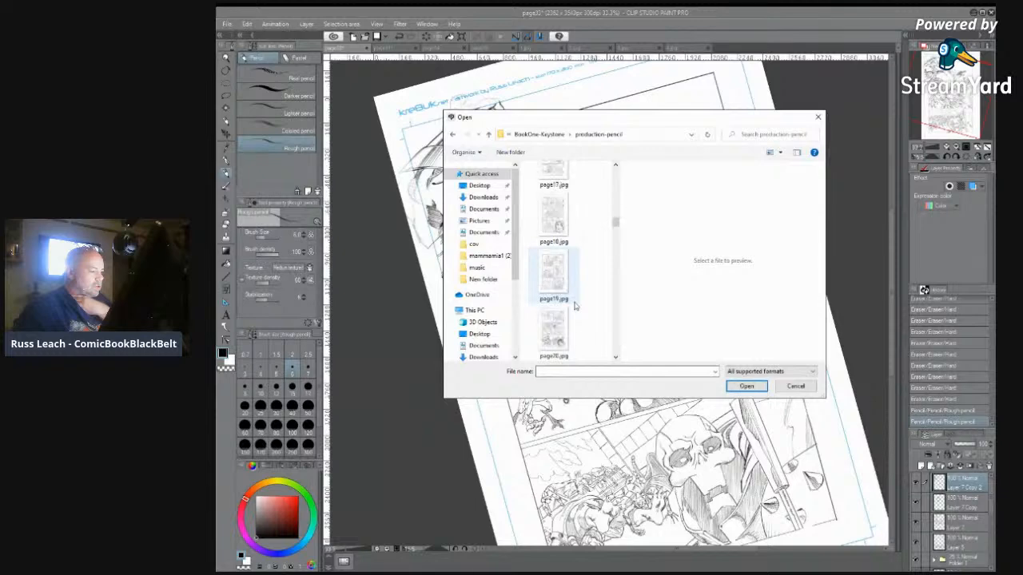
scroll(574, 305, "down", 4)
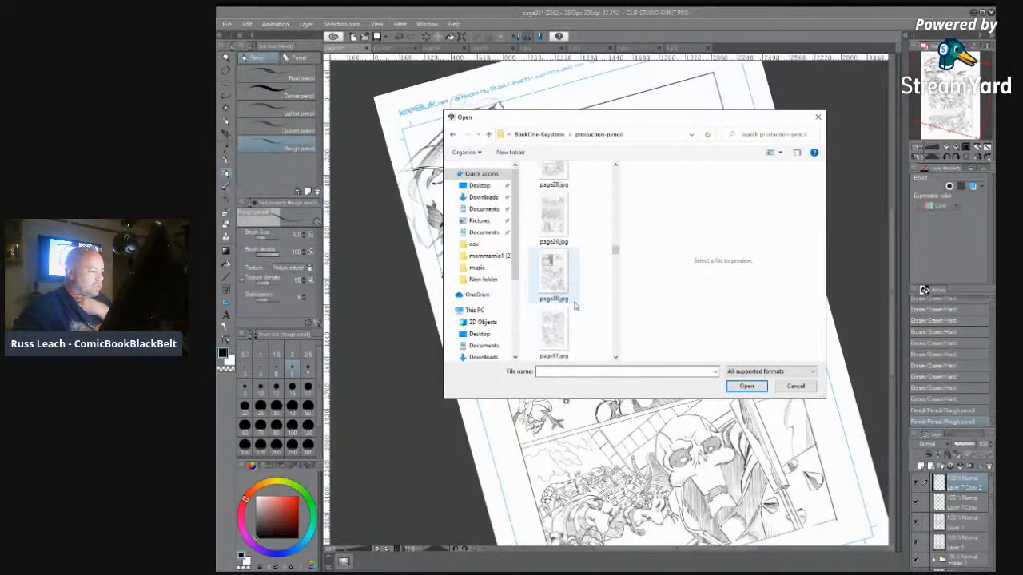
scroll(572, 303, "down", 1)
left_click(557, 280)
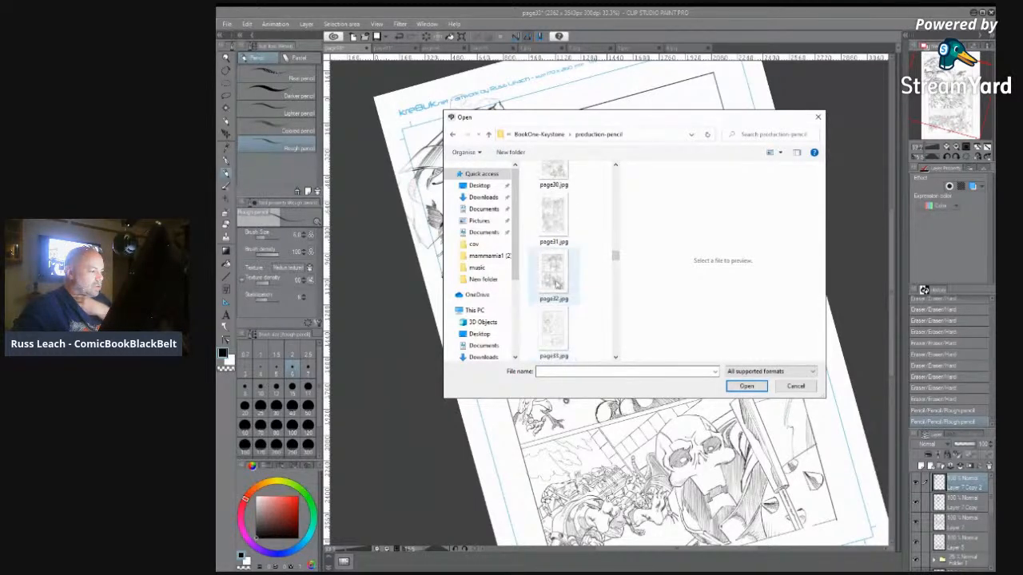
double_click(557, 281)
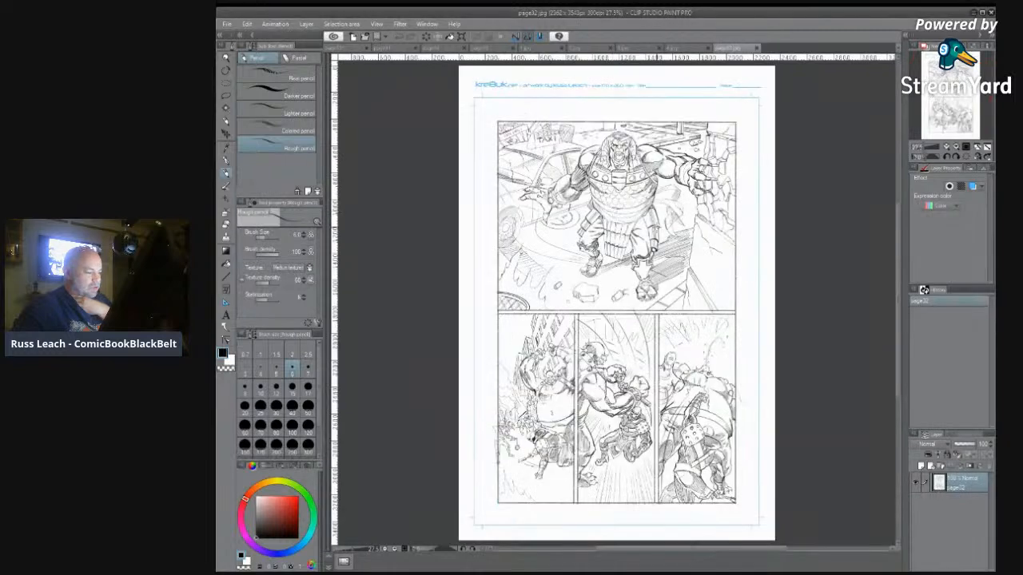
Step: Examine the three lower panels of page 32, then close it and return to page 33
scroll(656, 430, "up", 2)
scroll(655, 430, "up", 1)
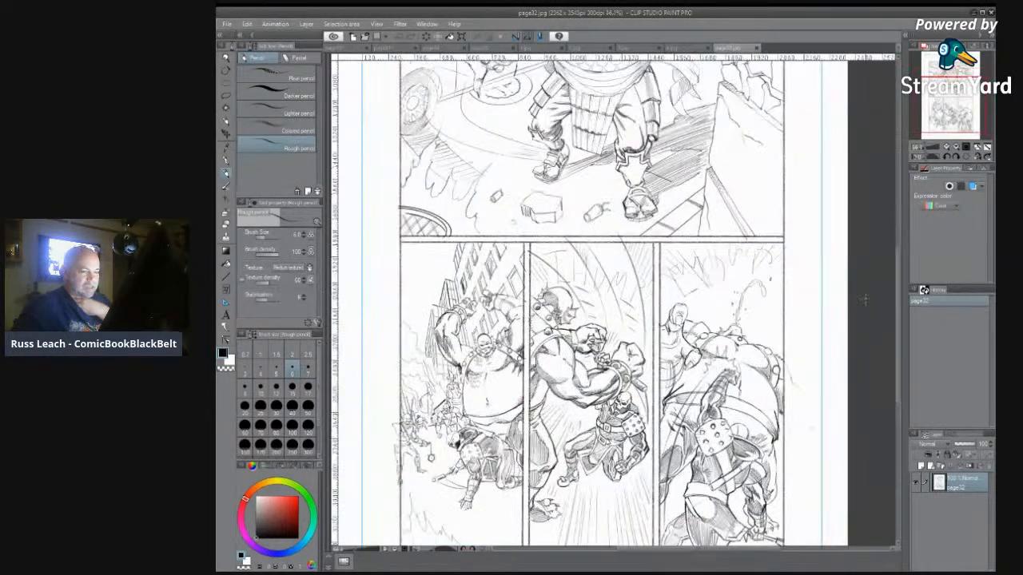
scroll(898, 317, "down", 3)
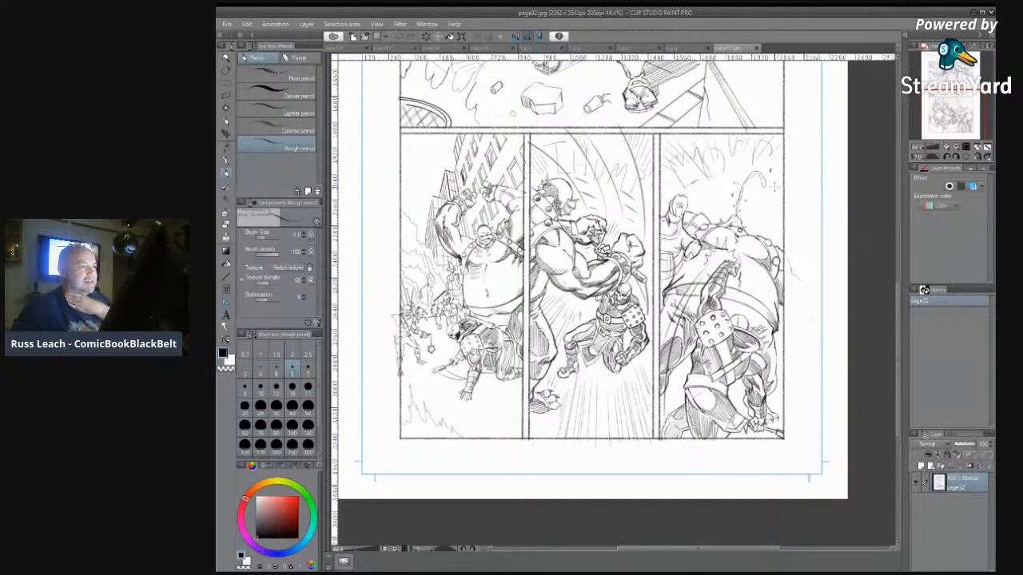
left_click(759, 49)
left_click(354, 49)
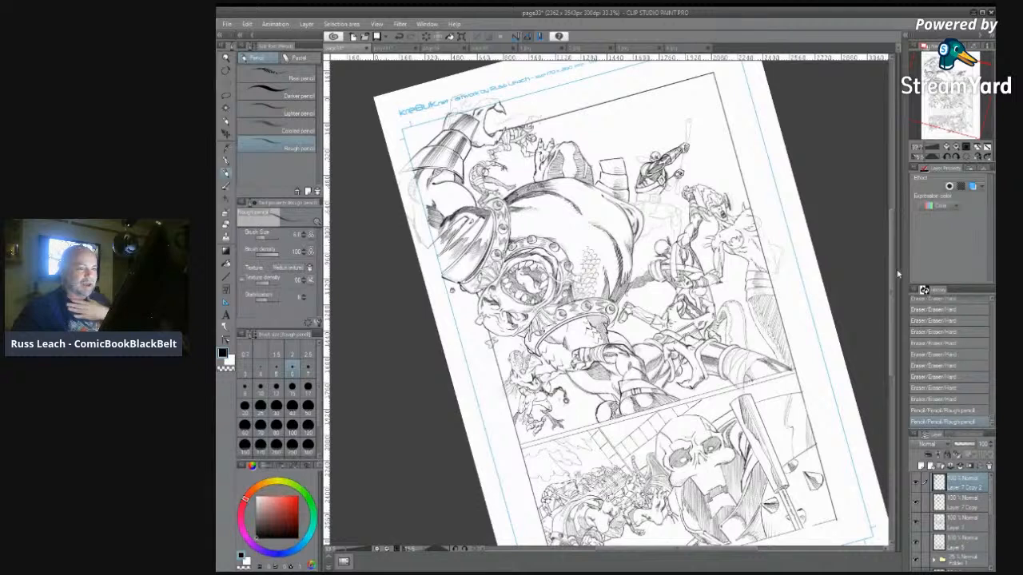
Step: Rotate the page 33 canvas until the page stands upright
scroll(885, 278, "down", 2)
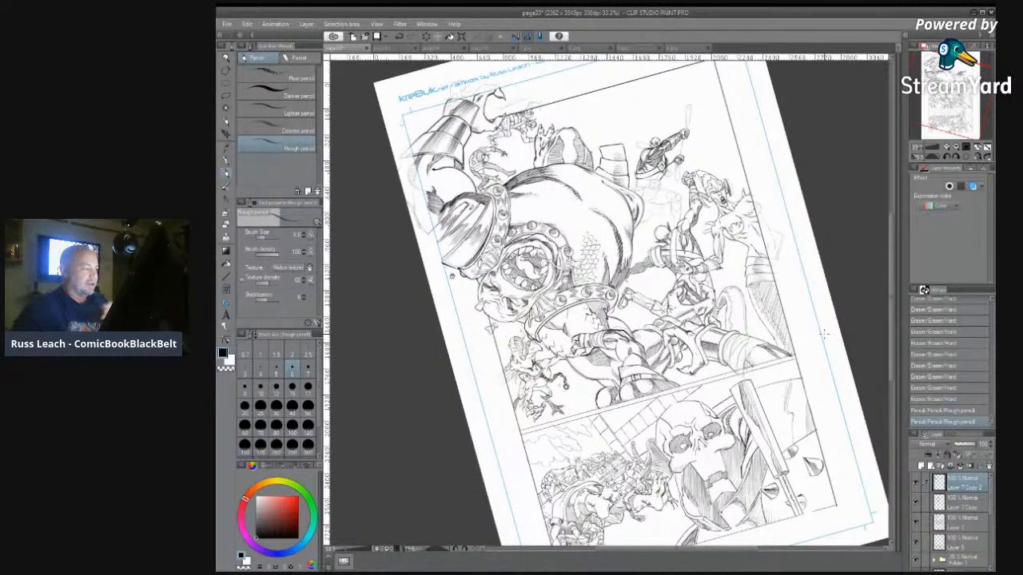
left_click(226, 72)
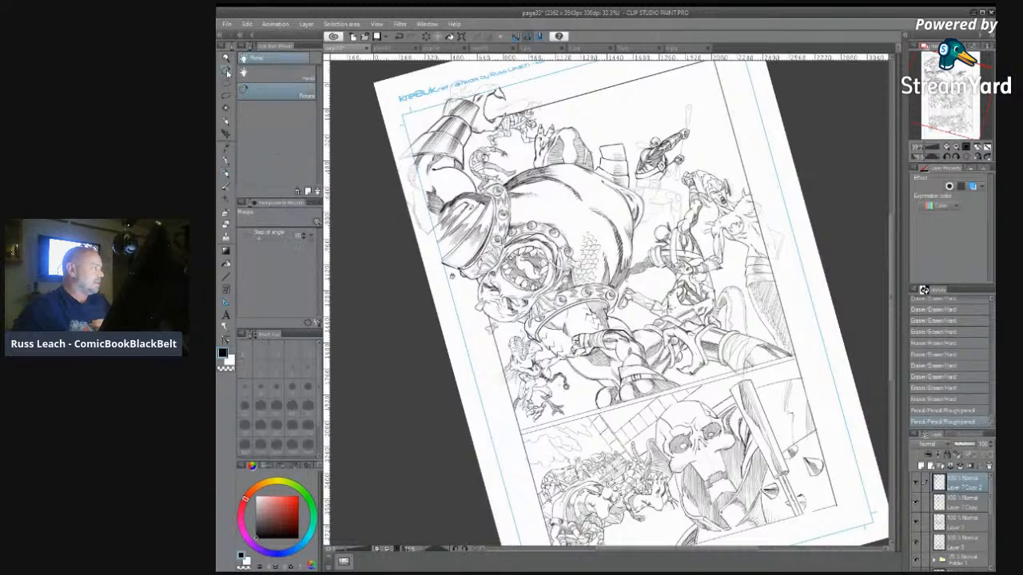
mouse_move(601, 327)
left_mouse_down()
mouse_move(687, 240)
mouse_move(767, 336)
left_mouse_up()
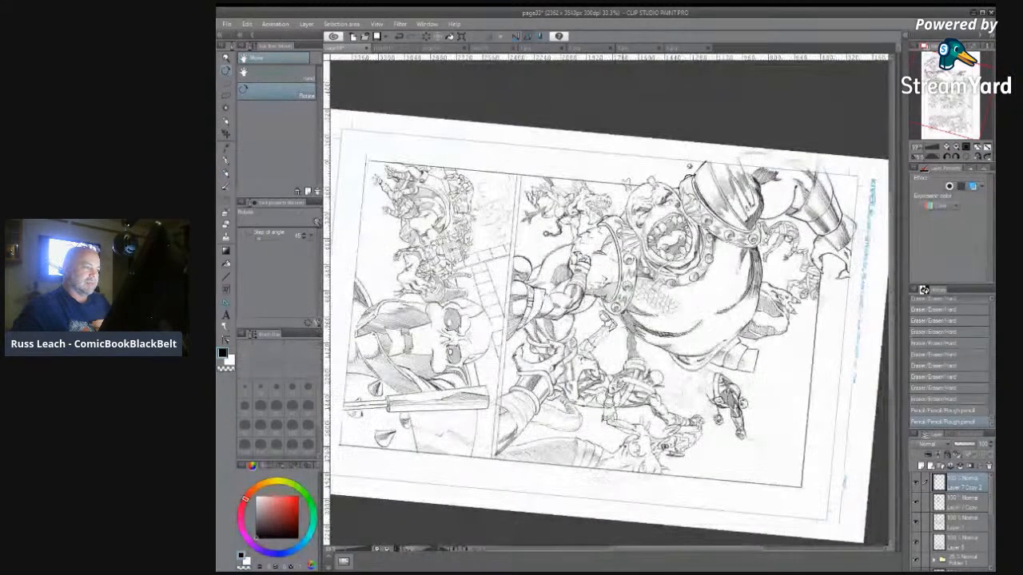
scroll(692, 150, "up", 1)
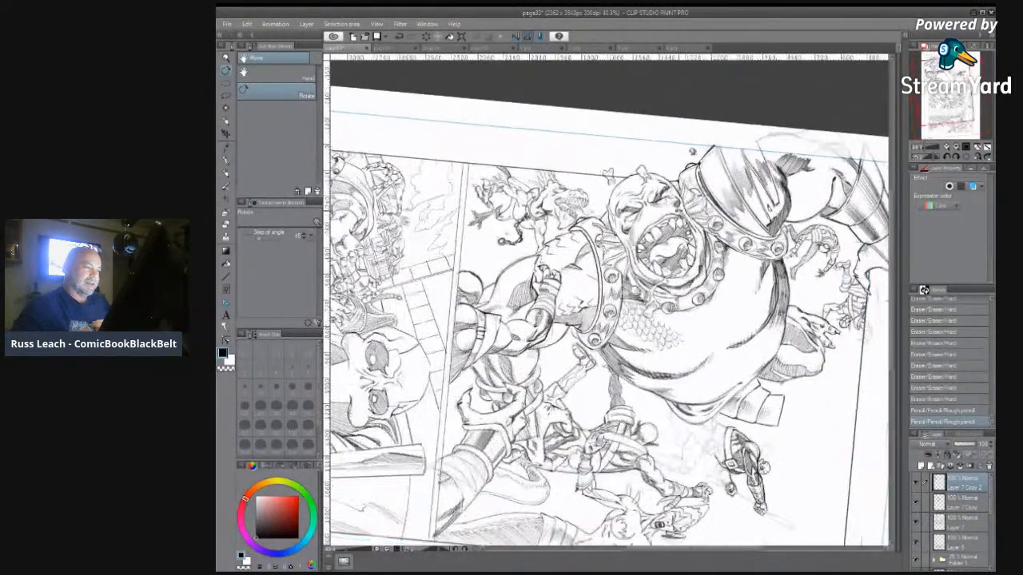
scroll(689, 281, "down", 2)
left_click_drag(700, 503, 766, 250)
scroll(765, 249, "up", 1)
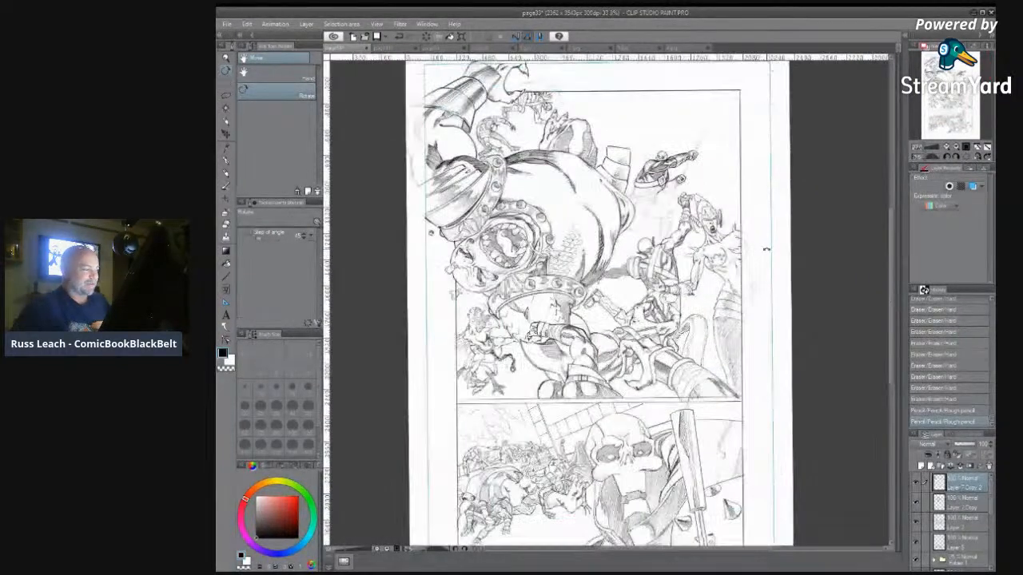
scroll(766, 249, "up", 1)
Step: Pencil the masked warrior's waist lines below the torso with the rough pencil
left_click_drag(892, 314, 892, 290)
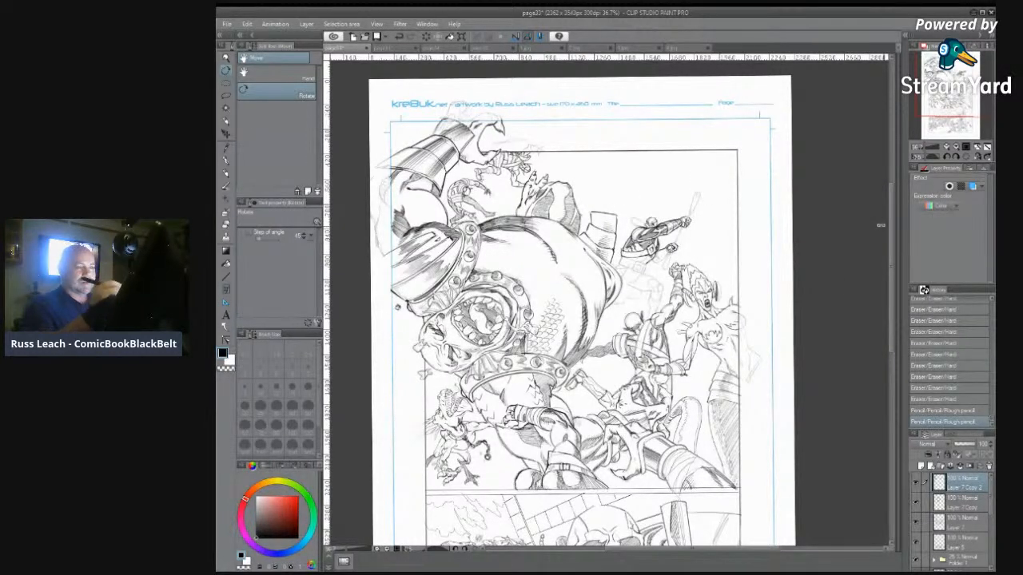
mouse_move(892, 258)
left_mouse_down()
mouse_move(887, 335)
mouse_move(891, 239)
left_mouse_up()
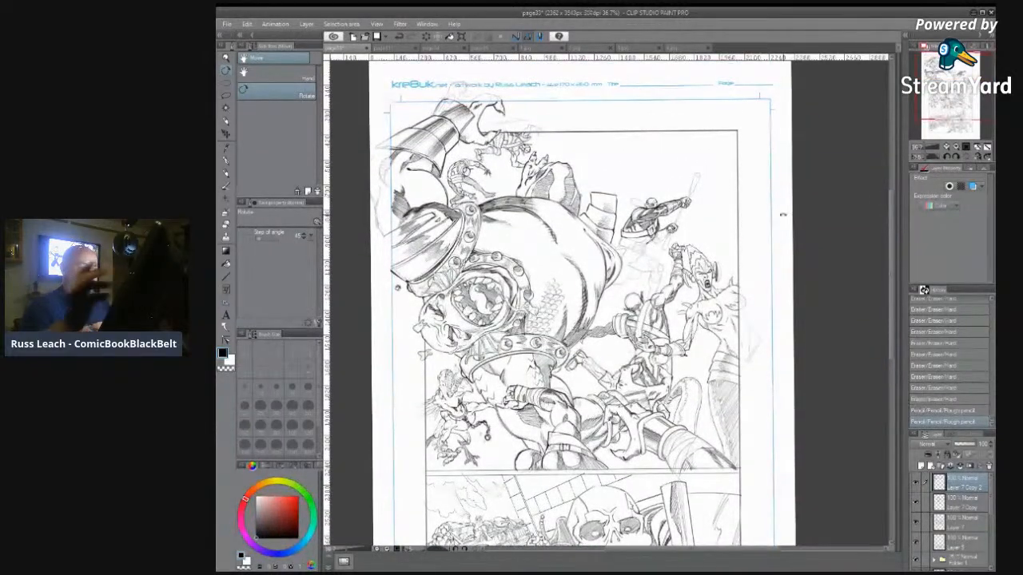
scroll(517, 158, "up", 2)
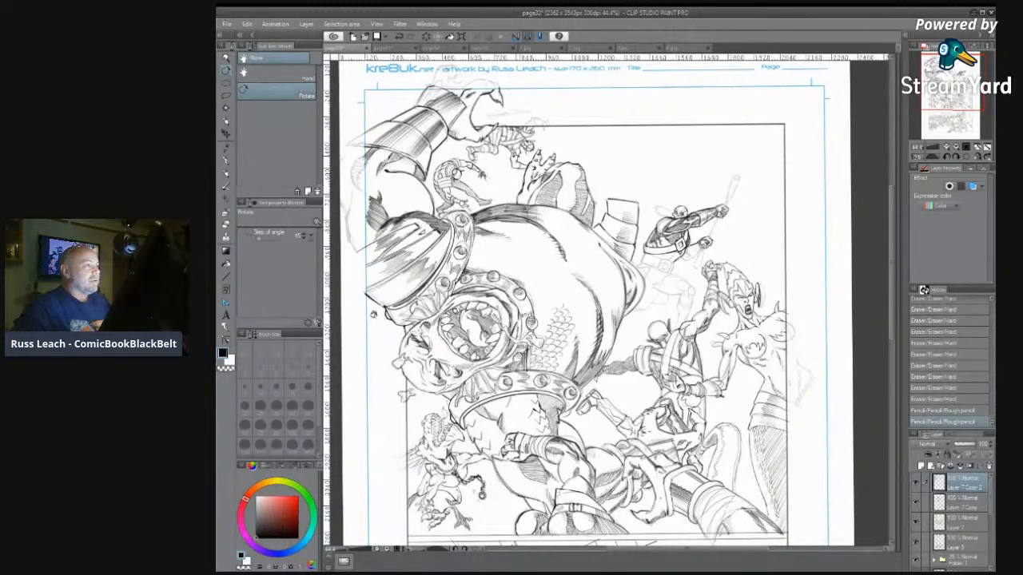
scroll(489, 125, "up", 1)
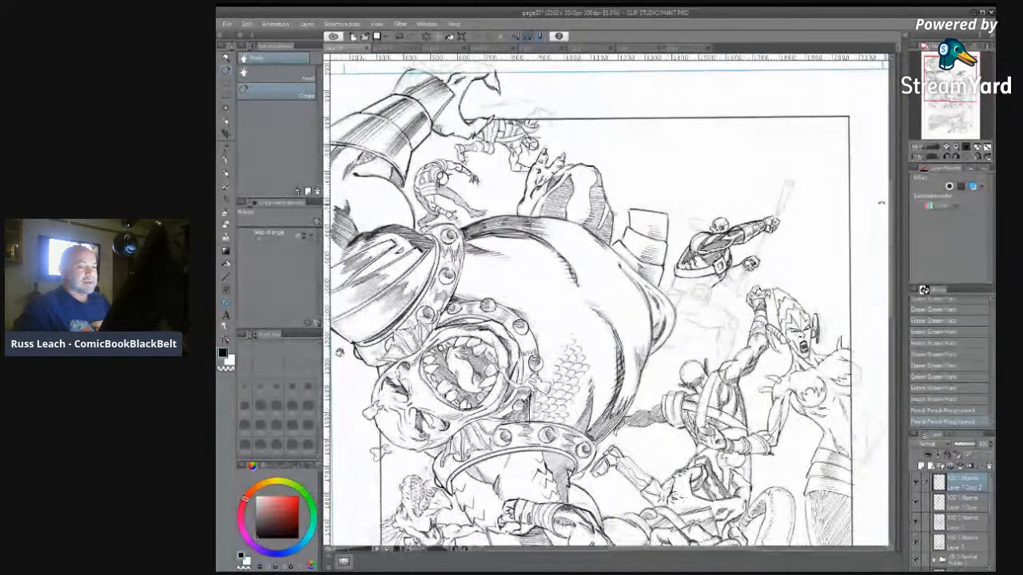
scroll(892, 245, "down", 1)
scroll(891, 246, "up", 3)
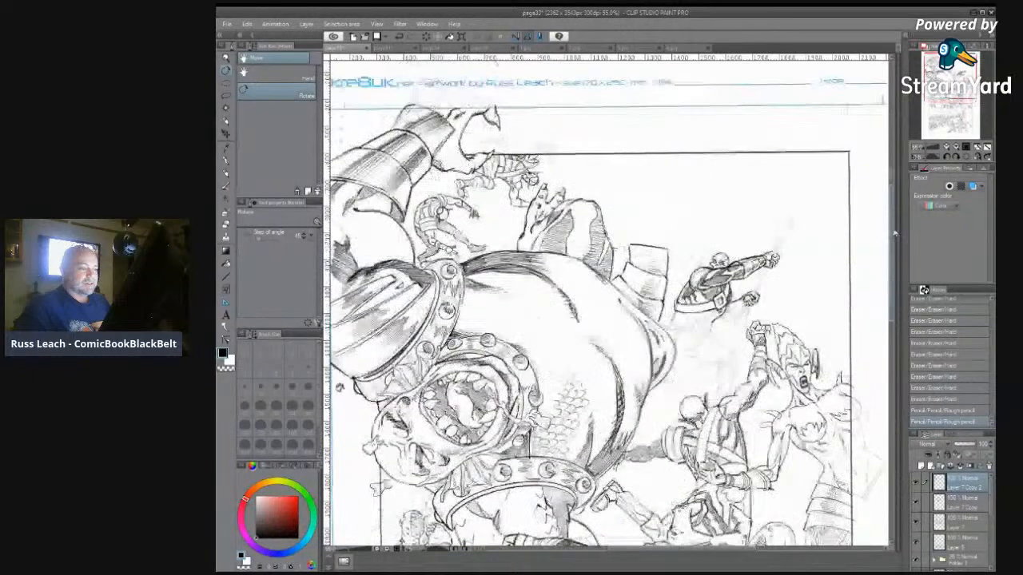
left_click(225, 172)
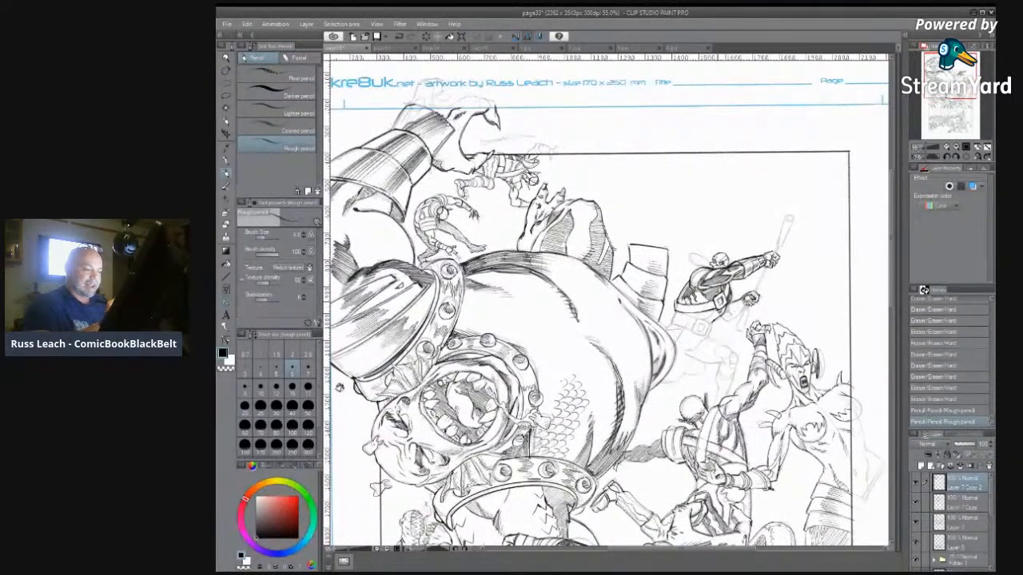
left_click_drag(705, 309, 722, 319)
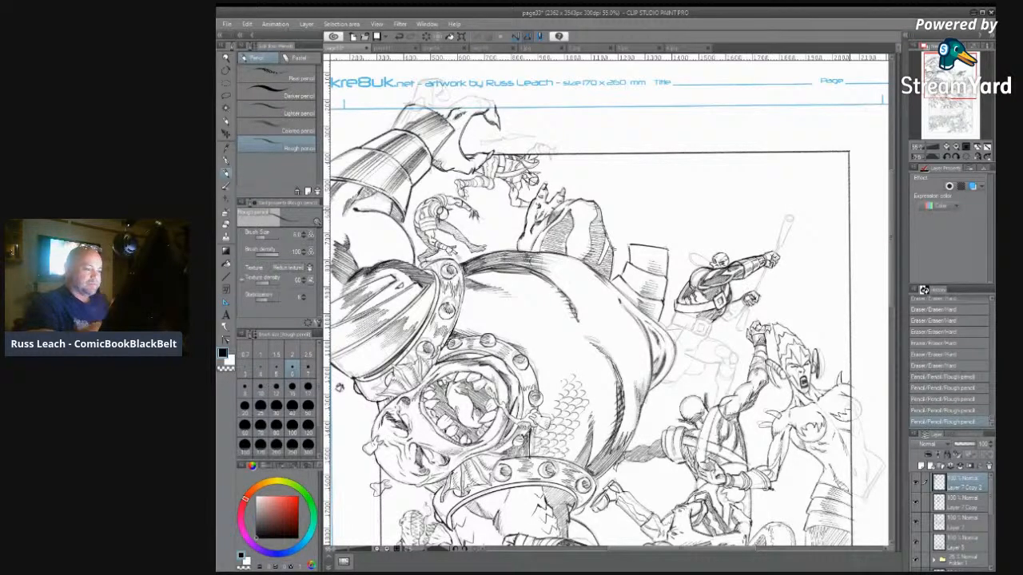
Step: Pencil the masked warrior's belt and buckle with the rough pencil, keeping the canvas tilted so his torso stands upright
left_click(228, 72)
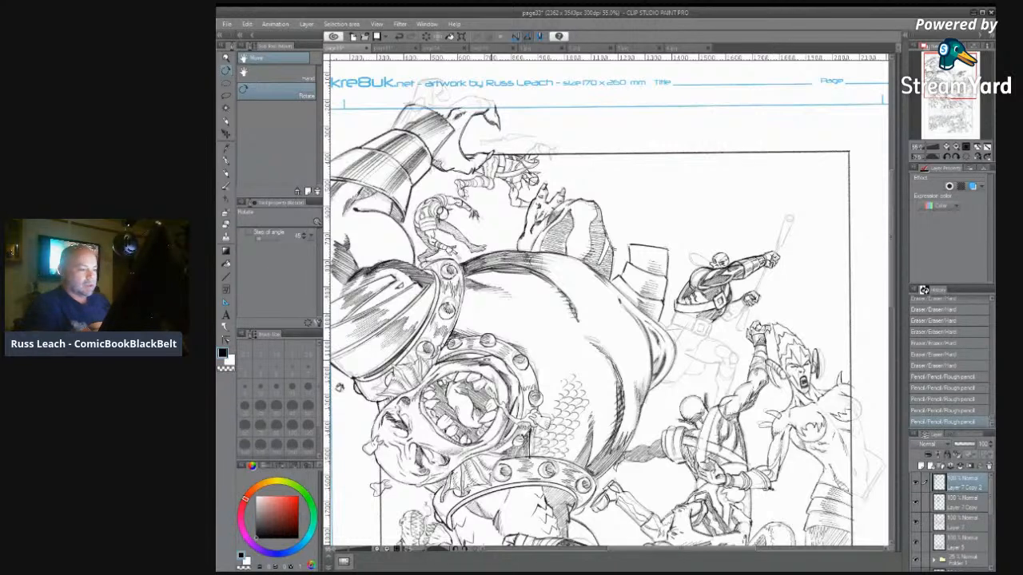
left_click_drag(871, 448, 893, 314)
scroll(893, 314, "up", 2)
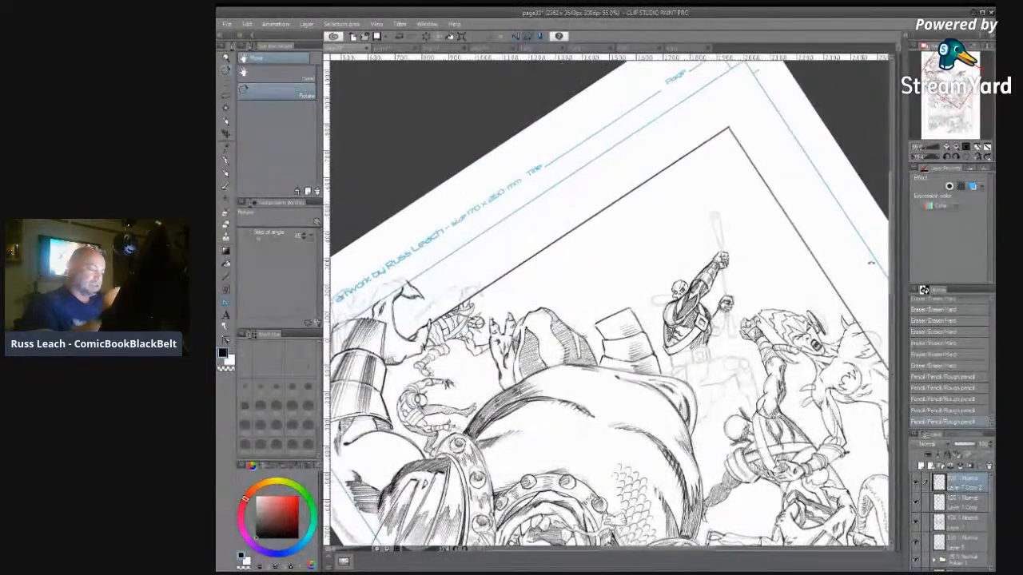
key("p")
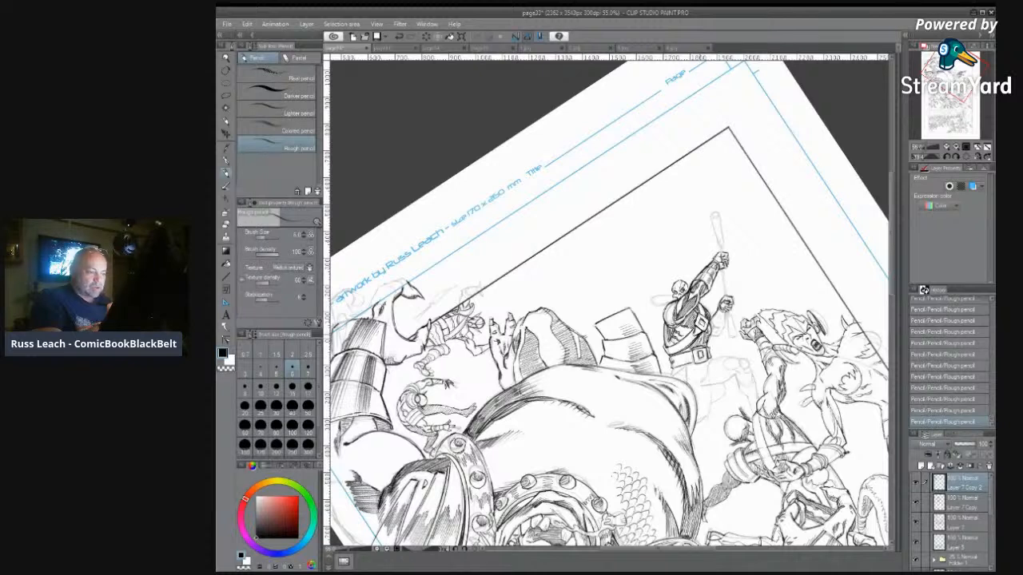
left_click(225, 224)
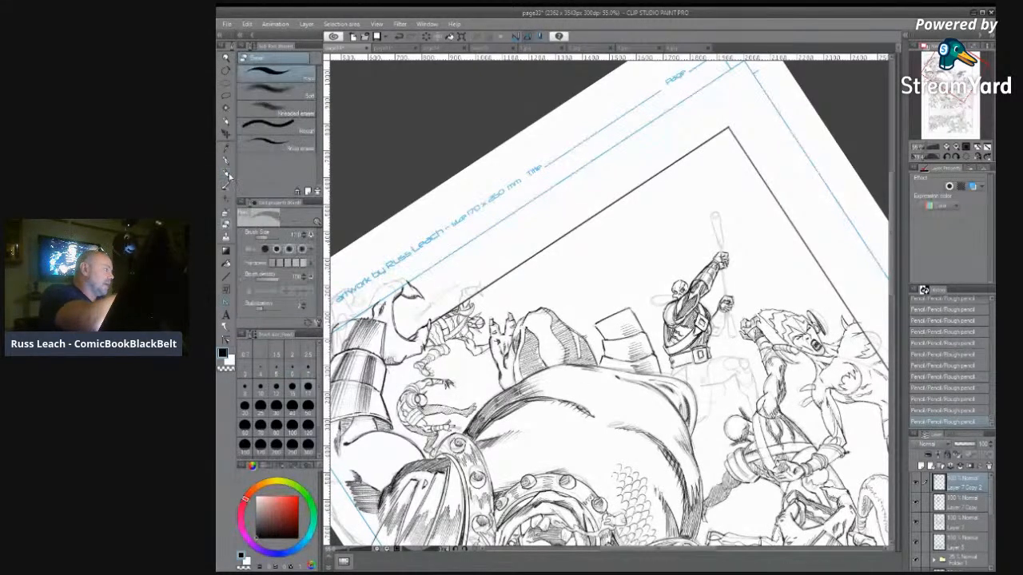
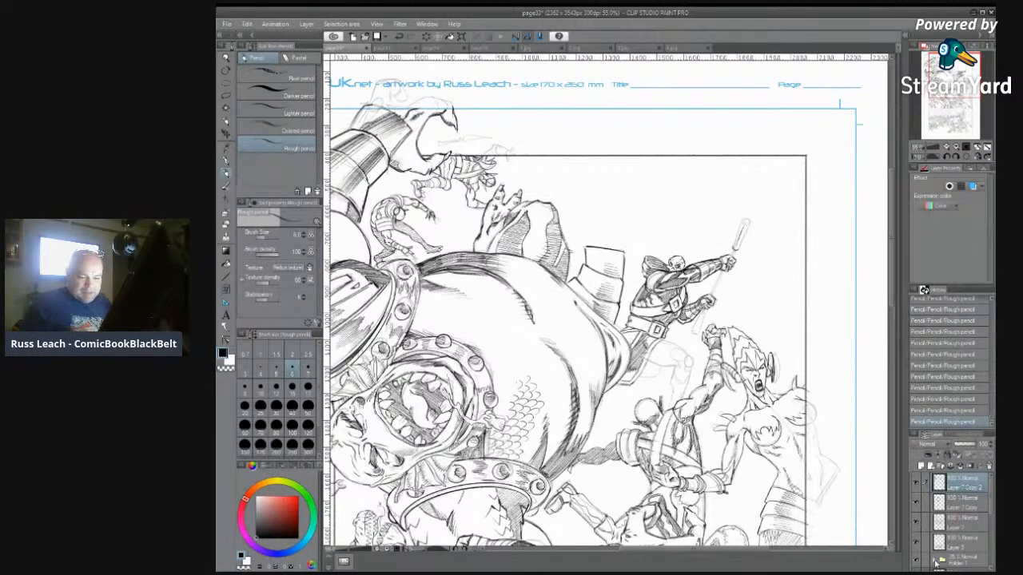
Step: Briefly show the hidden rough layout layers beneath Folder 1 to check the original sketch, and hide them again
scroll(943, 543, "down", 2)
left_click(916, 531)
left_click(917, 531)
left_click(917, 548)
left_click(917, 549)
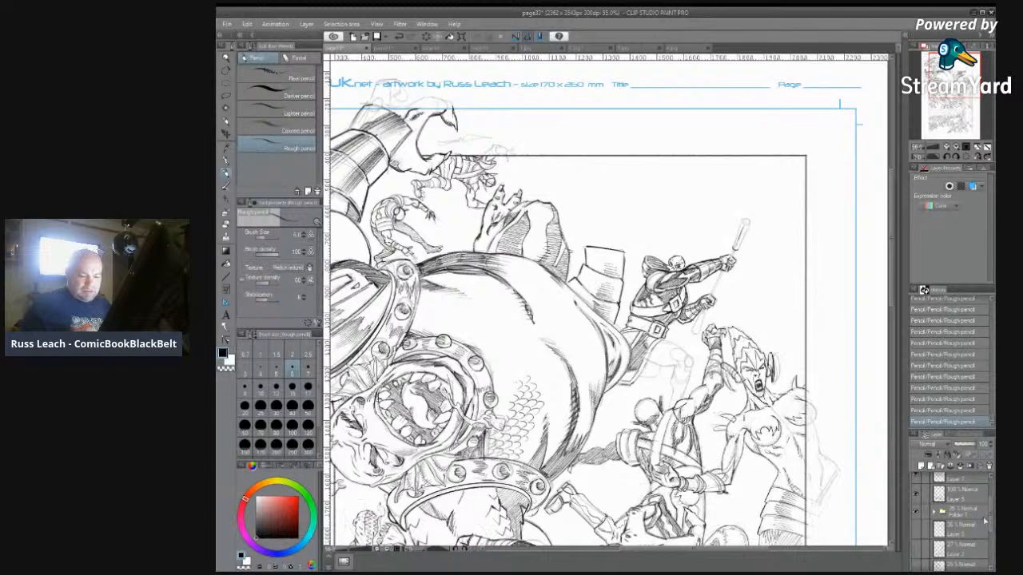
scroll(959, 519, "down", 3)
left_click(917, 550)
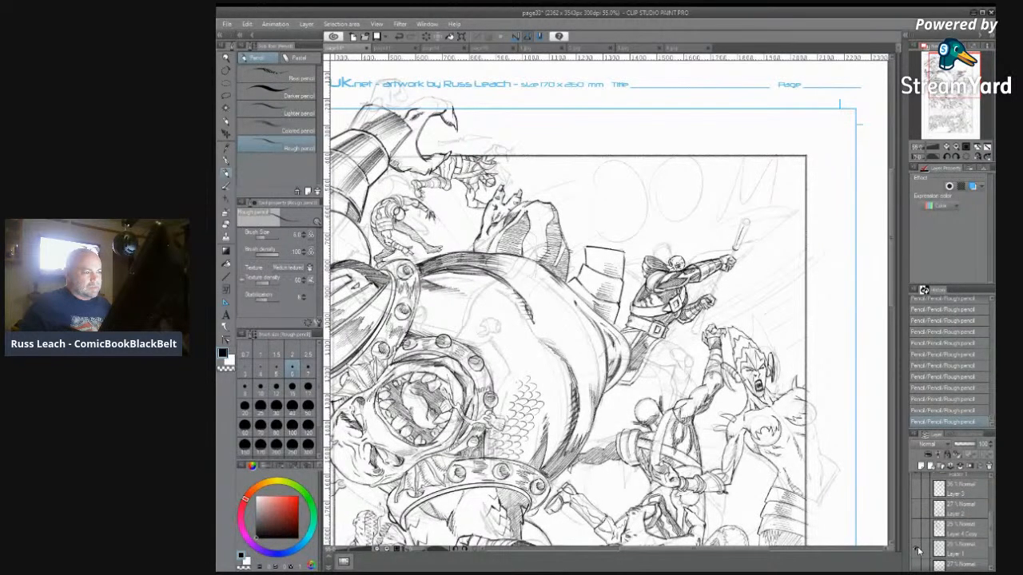
left_click(917, 551)
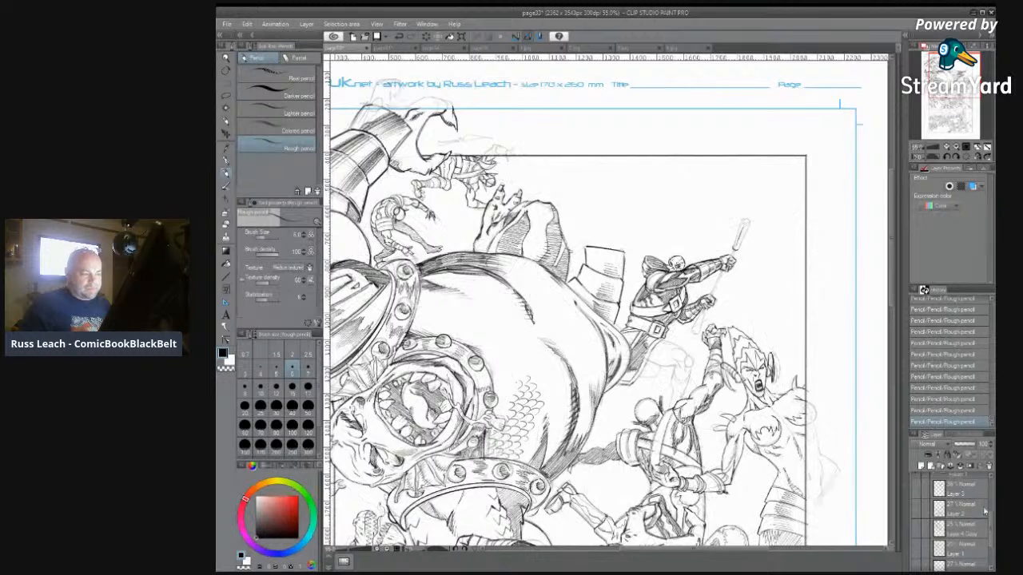
scroll(959, 520, "up", 3)
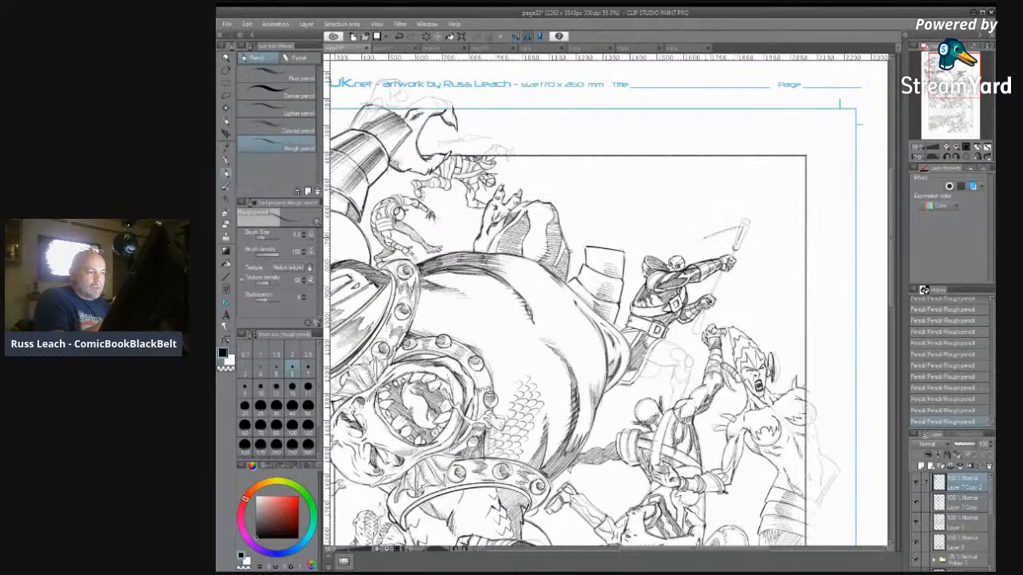
Step: Pencil the upper end of the warrior's staff and the short curved trail lines sweeping back from it
left_click_drag(689, 246, 731, 229)
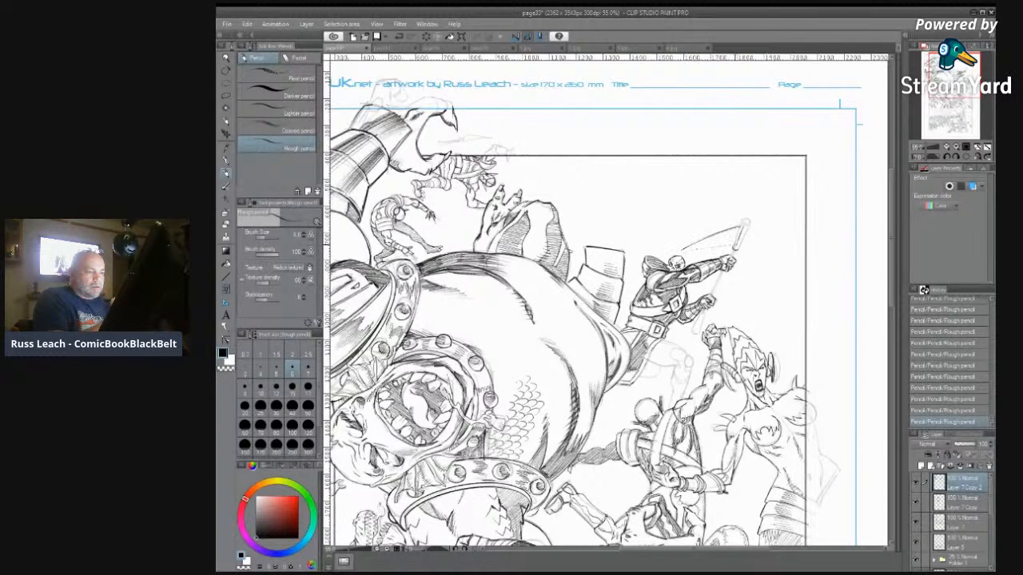
left_click_drag(680, 251, 740, 229)
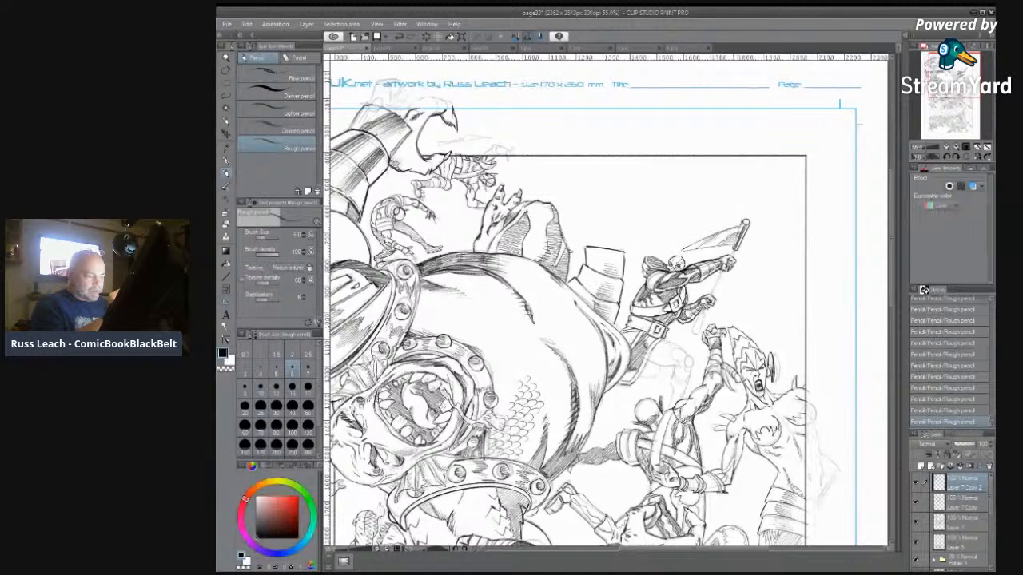
Step: On Layer 7 Copy, pencil the shaft of the staff running between the warrior's two hands
left_click(916, 484)
left_click(919, 500)
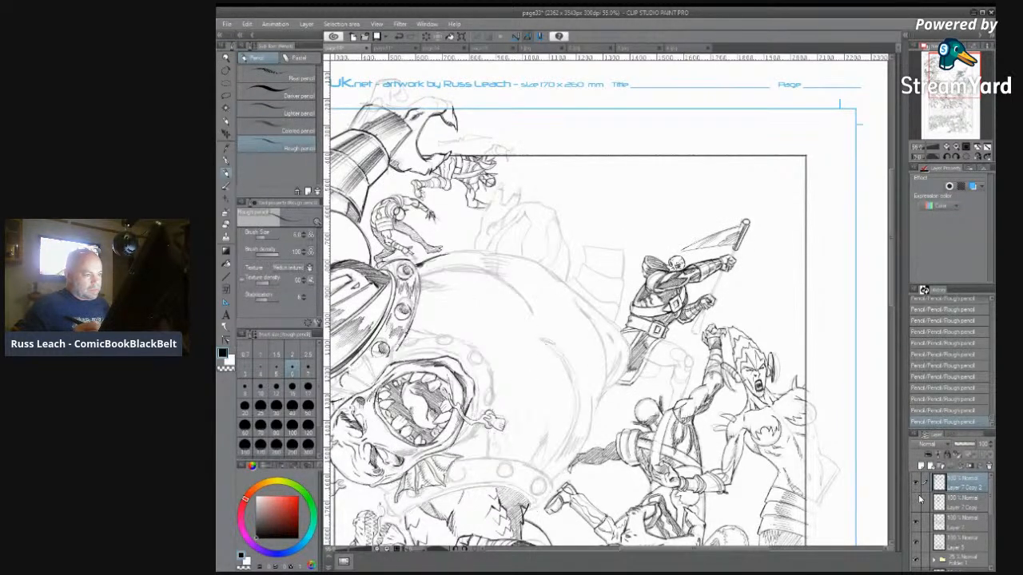
left_click(918, 500)
left_click(921, 501)
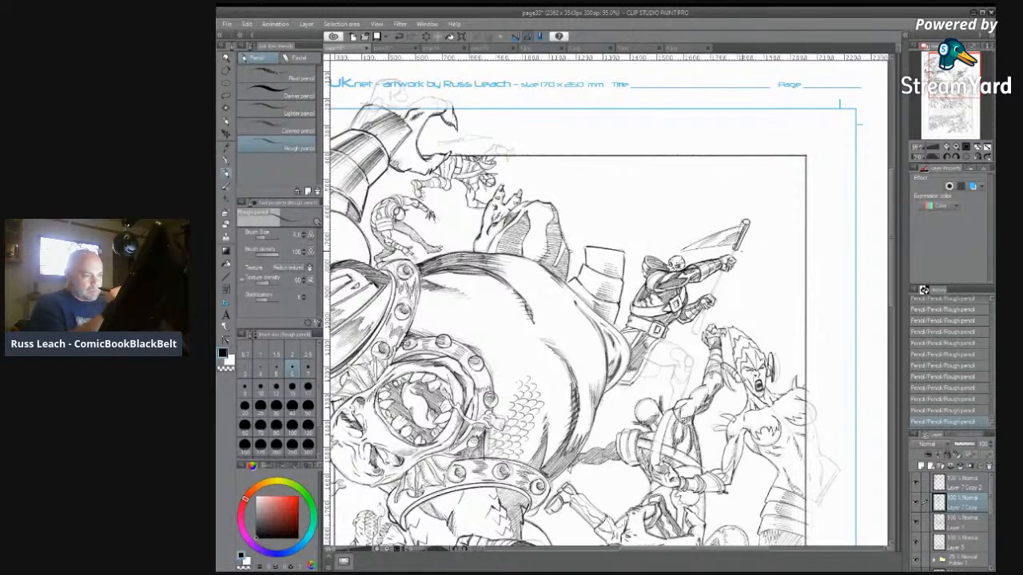
left_click_drag(730, 249, 700, 313)
left_click_drag(732, 254, 711, 299)
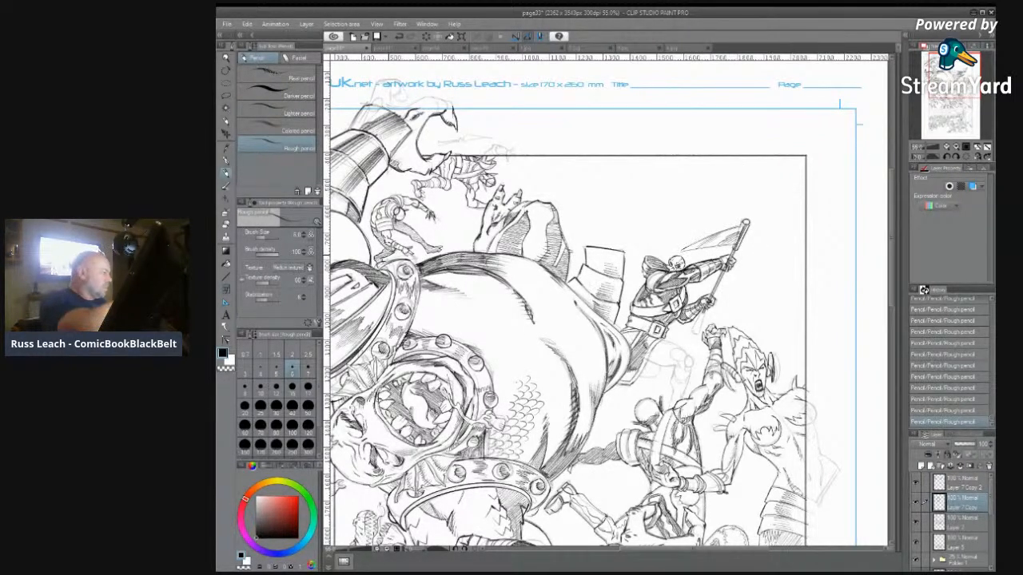
Step: Erase the stray lines around the warrior's lower hand and pencil the lower end of the staff
left_click(226, 228)
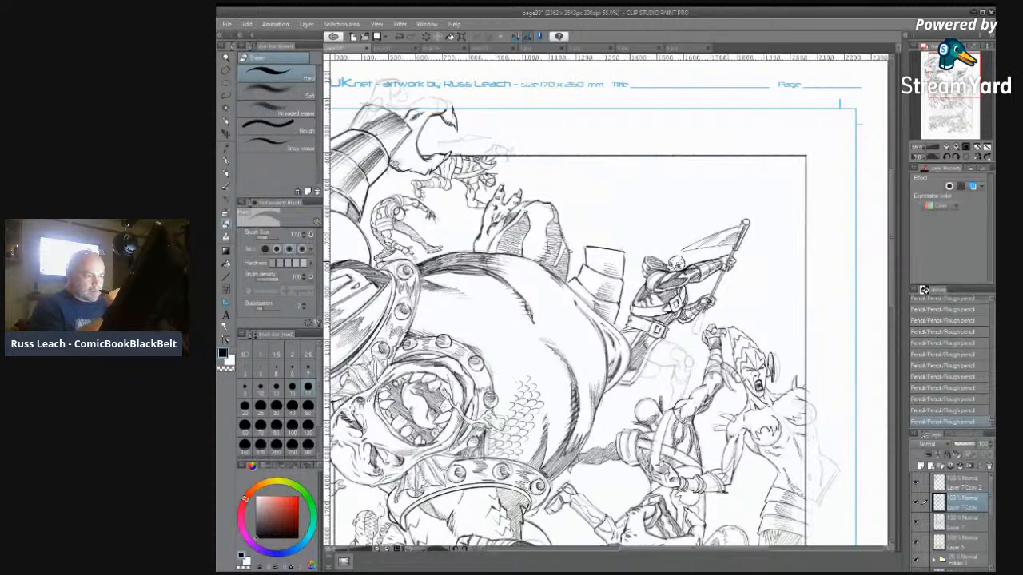
left_click_drag(713, 293, 706, 305)
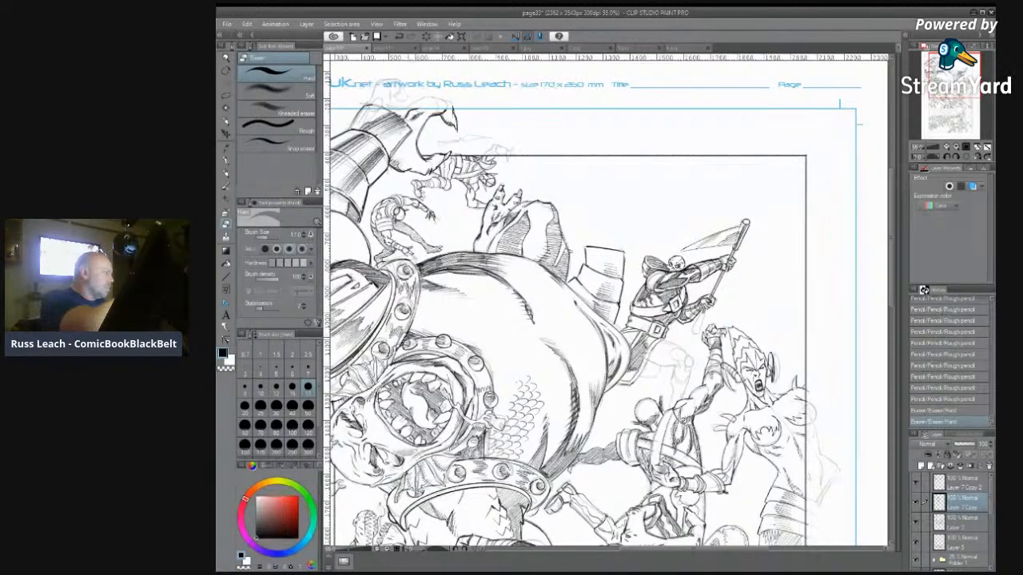
left_click(226, 173)
left_click_drag(690, 322, 702, 334)
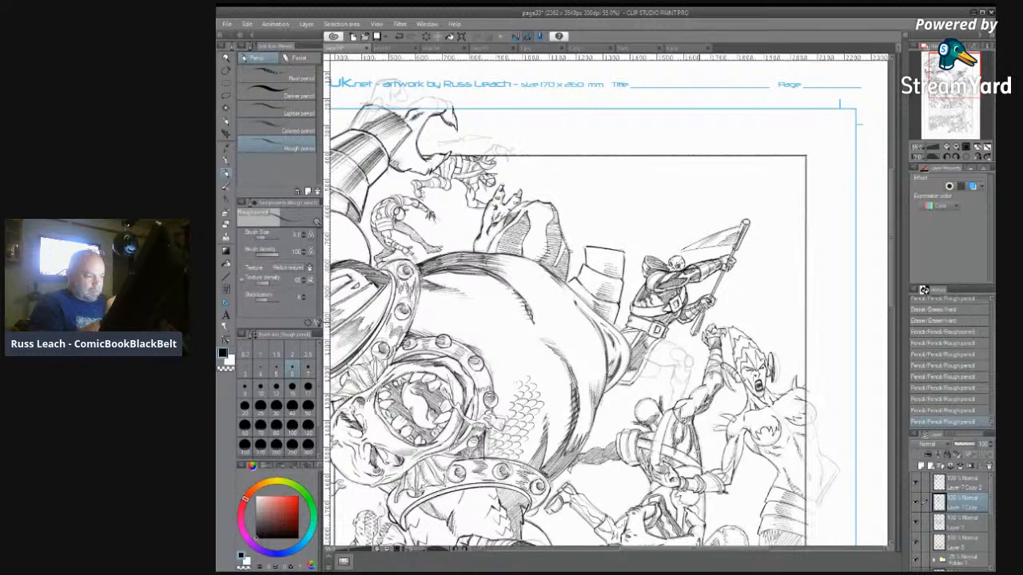
Step: Pencil and shade the warrior's bent leg, from thigh to knee and shin, with the rough pencil at size 7
left_click(307, 368)
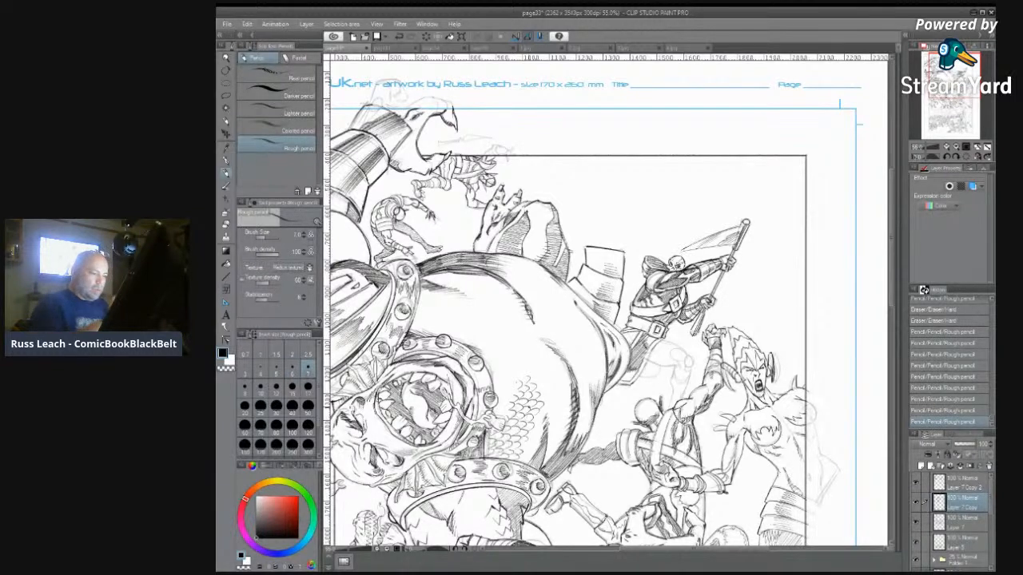
left_click_drag(646, 358, 670, 366)
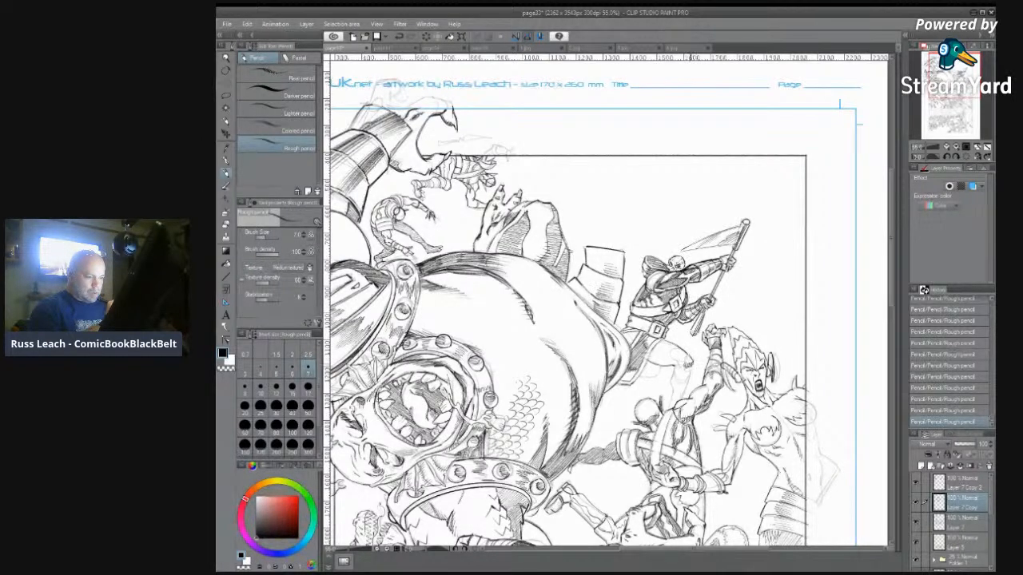
left_click_drag(689, 358, 688, 370)
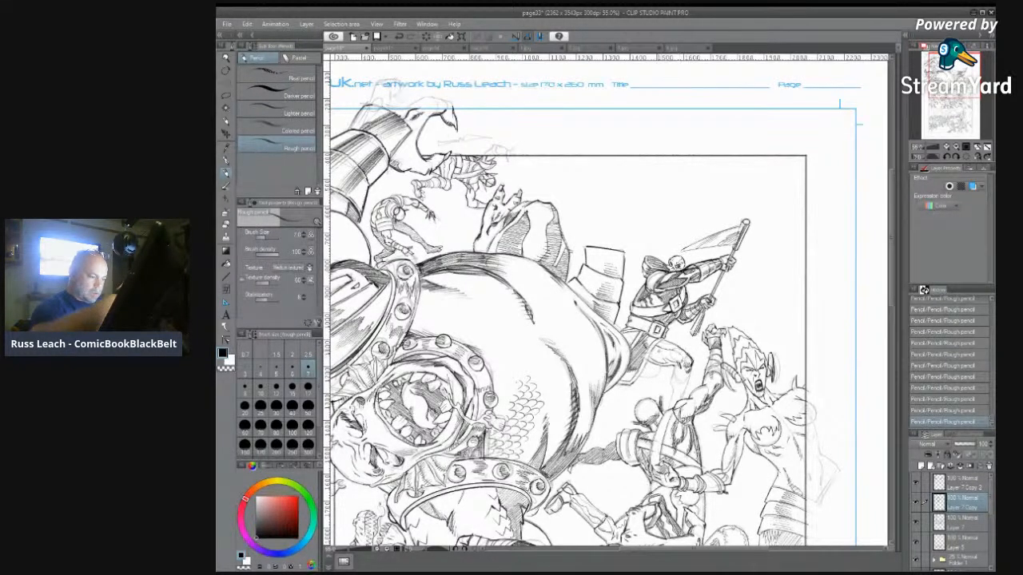
mouse_move(652, 355)
left_mouse_down()
mouse_move(663, 363)
mouse_move(683, 347)
mouse_move(666, 342)
left_mouse_up()
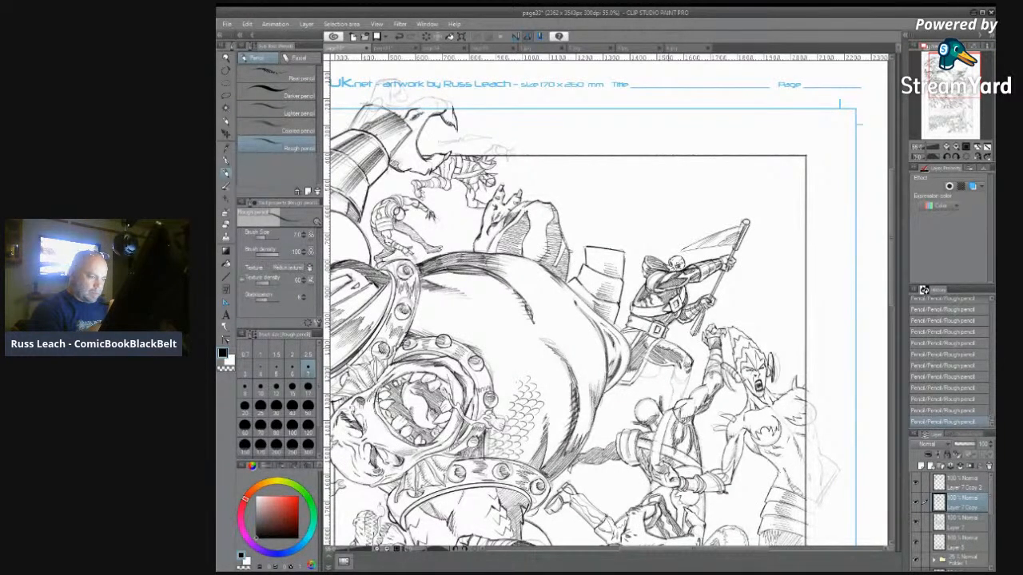
left_click_drag(679, 378, 683, 368)
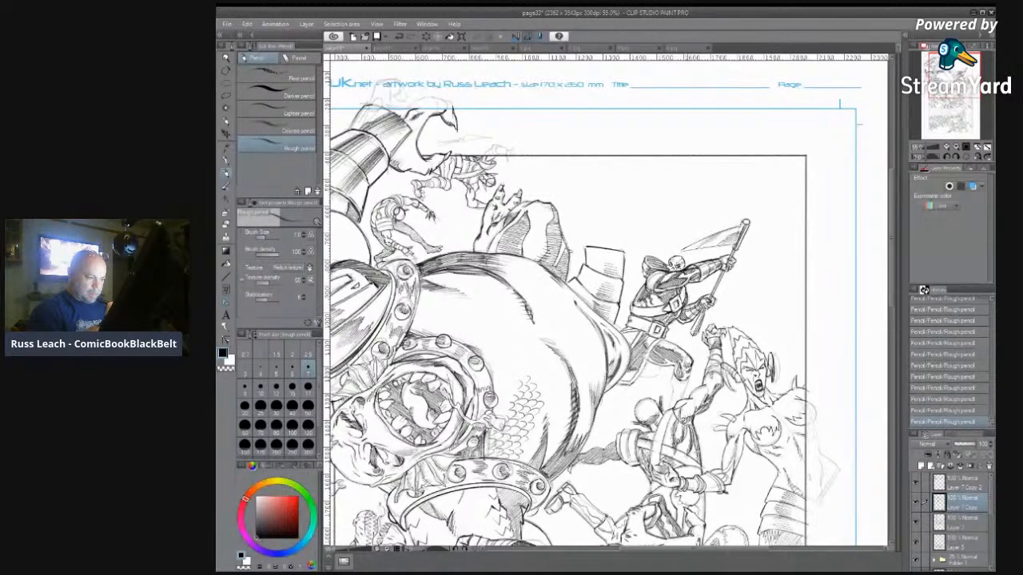
mouse_move(672, 383)
left_mouse_down()
mouse_move(674, 370)
mouse_move(689, 377)
mouse_move(648, 374)
mouse_move(661, 364)
left_mouse_up()
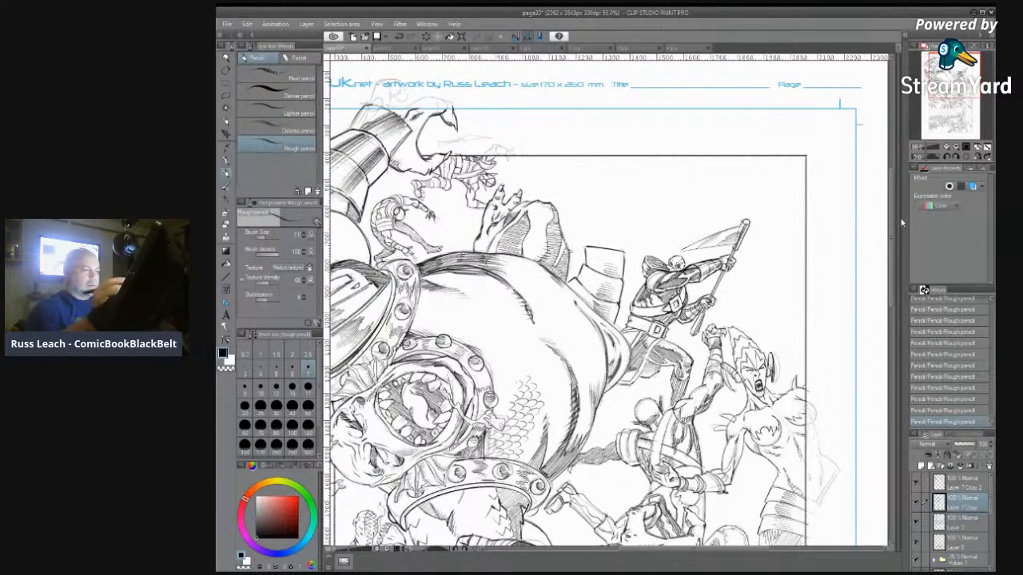
Step: Sketch a wide arc back from the staff's upper end and erase the short trail below it on Layer 7 Copy 2
left_click_drag(733, 220, 601, 220)
left_click(225, 224)
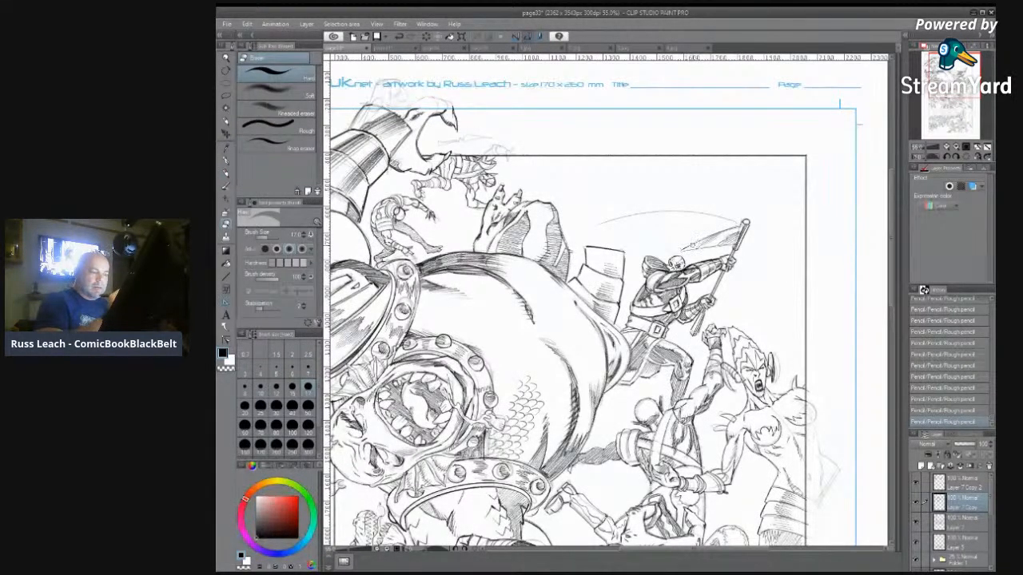
left_click_drag(755, 256, 757, 259)
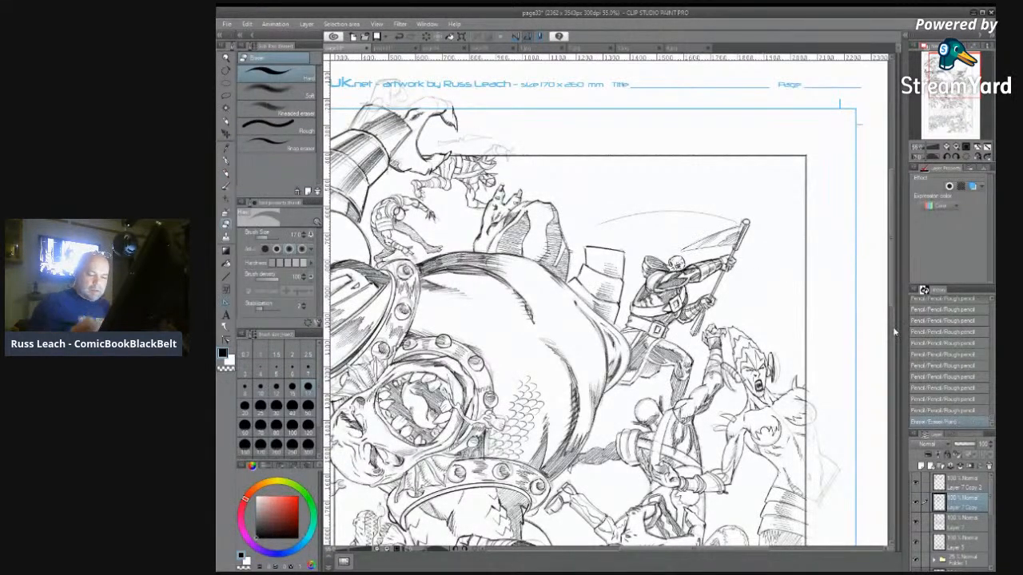
left_click(953, 483)
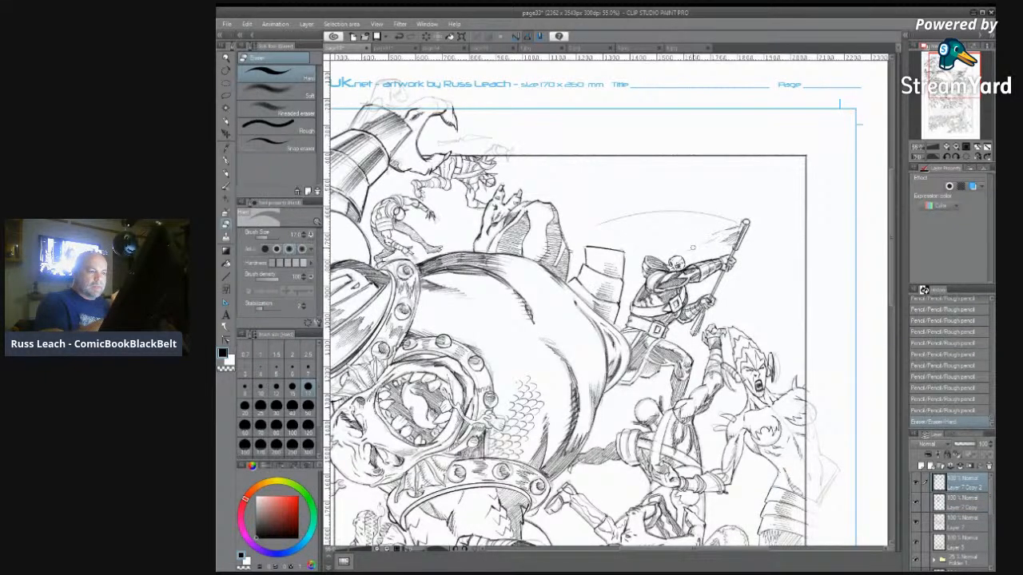
mouse_move(731, 227)
left_mouse_down()
mouse_move(719, 242)
mouse_move(736, 224)
mouse_move(730, 241)
mouse_move(736, 231)
mouse_move(707, 238)
left_mouse_up()
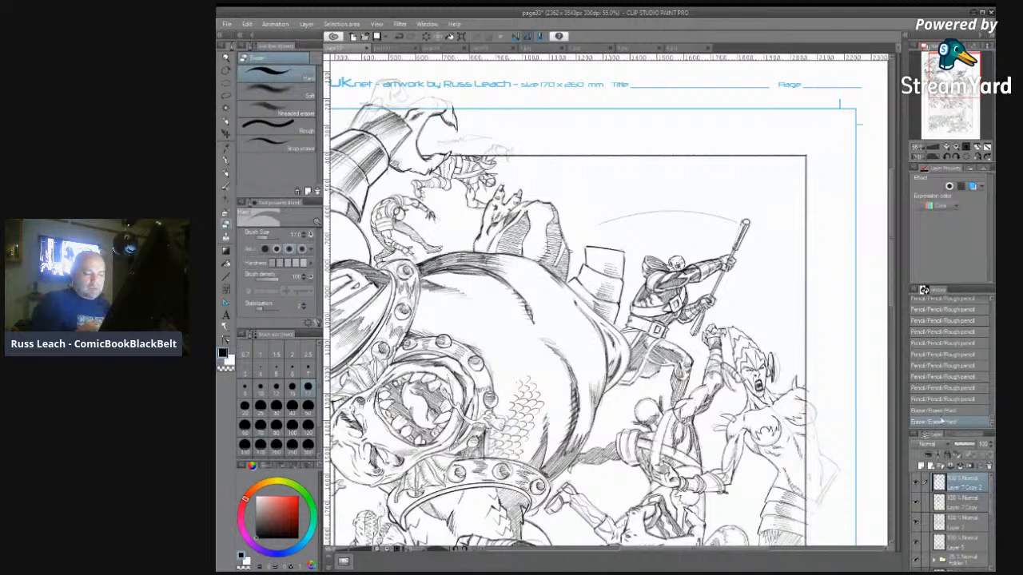
Step: Try extending the staff's swing arc with more pencil strokes on Layer 7 Copy, and step back through the history
left_click(940, 505)
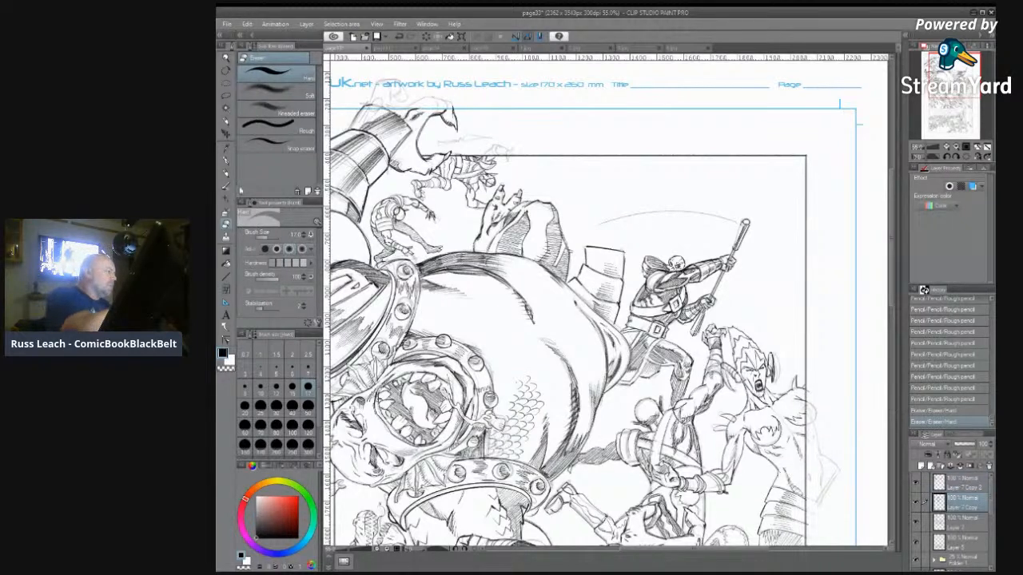
left_click(227, 169)
left_click_drag(569, 238, 611, 221)
mouse_move(735, 246)
left_mouse_down()
mouse_move(740, 254)
mouse_move(665, 206)
mouse_move(628, 210)
left_mouse_up()
left_click(957, 410)
left_click(963, 389)
left_click(969, 376)
left_click(969, 366)
left_click(969, 354)
left_click(963, 388)
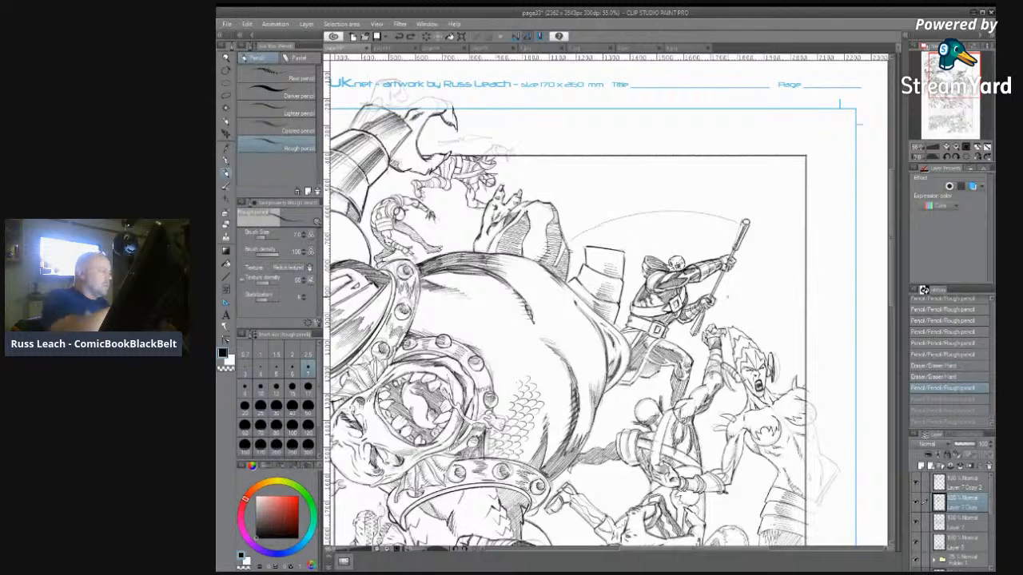
Step: Erase the swing arc above the ogre and warrior with the hard eraser
left_click(227, 224)
mouse_move(584, 214)
left_mouse_down()
mouse_move(605, 221)
mouse_move(581, 230)
mouse_move(684, 214)
mouse_move(736, 222)
left_mouse_up()
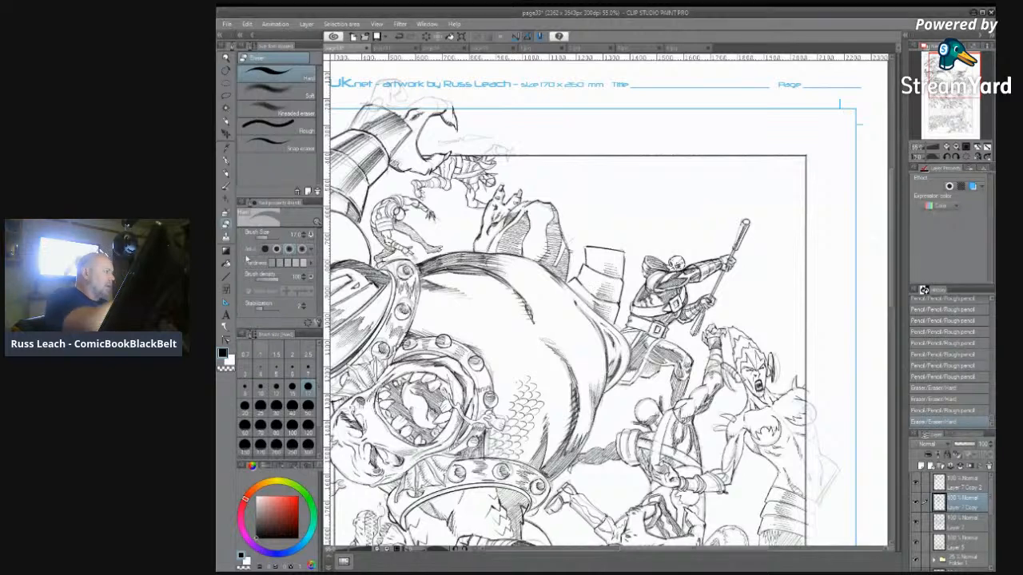
Step: Try pencilling two curved swing lines rising from behind the ogre to the staff's tip, and undo them
left_click(225, 71)
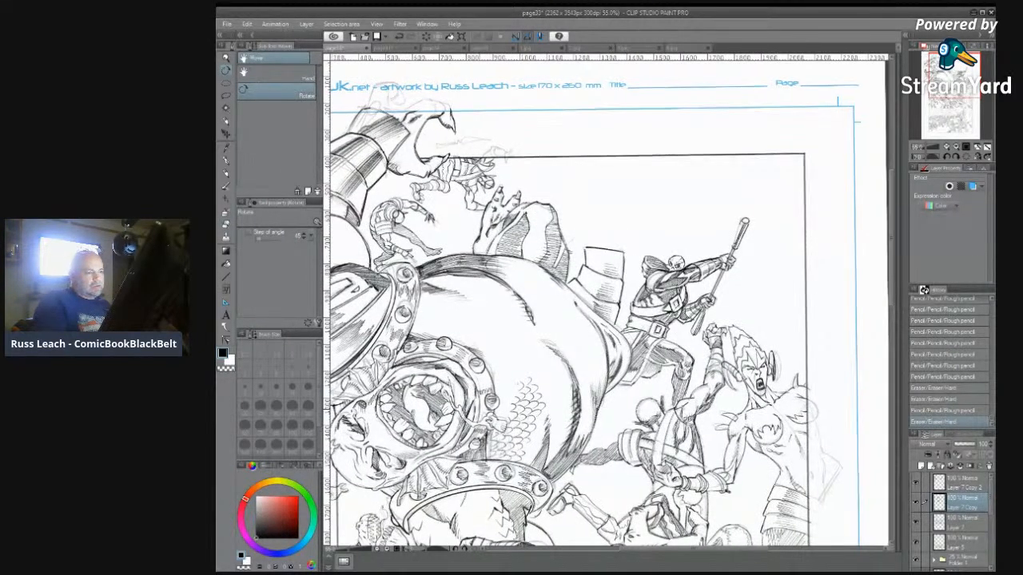
left_click_drag(751, 320, 722, 215)
left_click(228, 174)
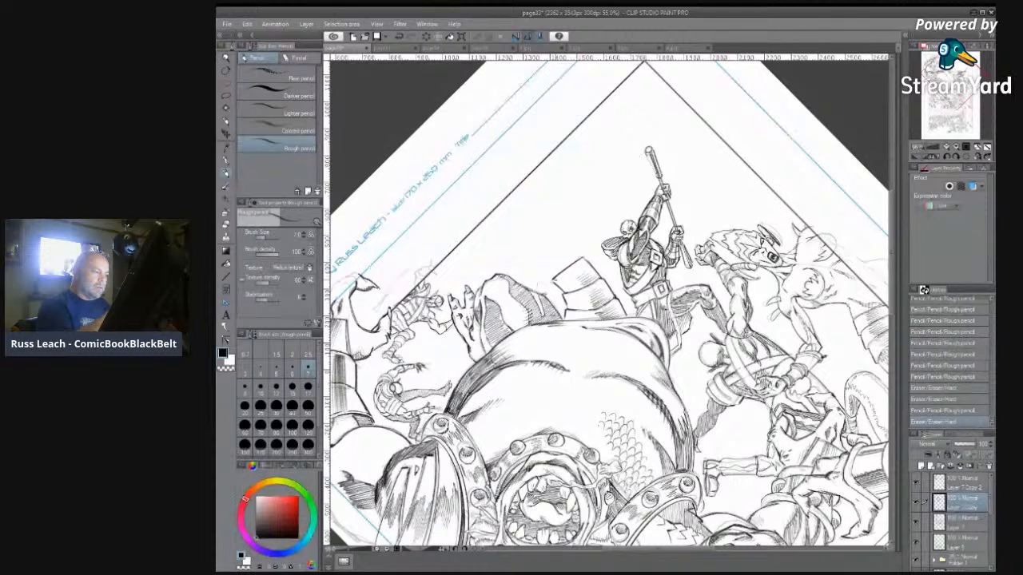
mouse_move(552, 280)
left_mouse_down()
mouse_move(579, 206)
mouse_move(644, 152)
left_mouse_up()
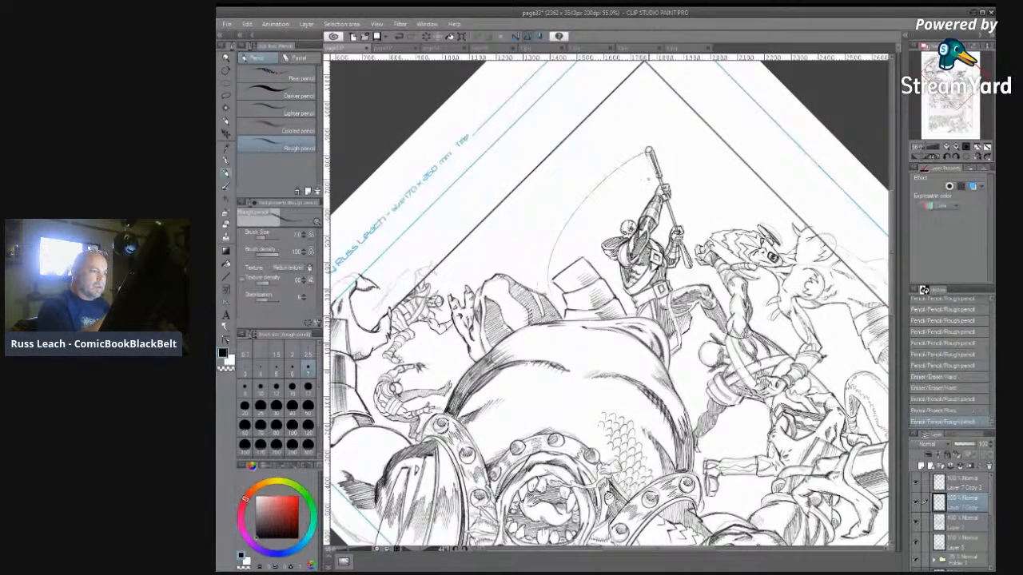
left_click_drag(559, 282, 599, 216)
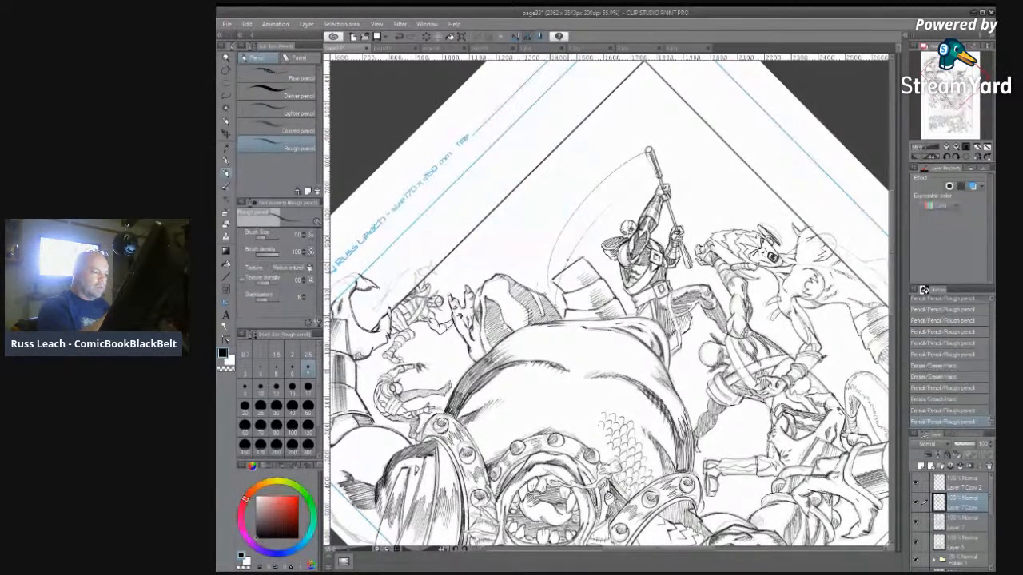
left_click(943, 404)
left_click(943, 399)
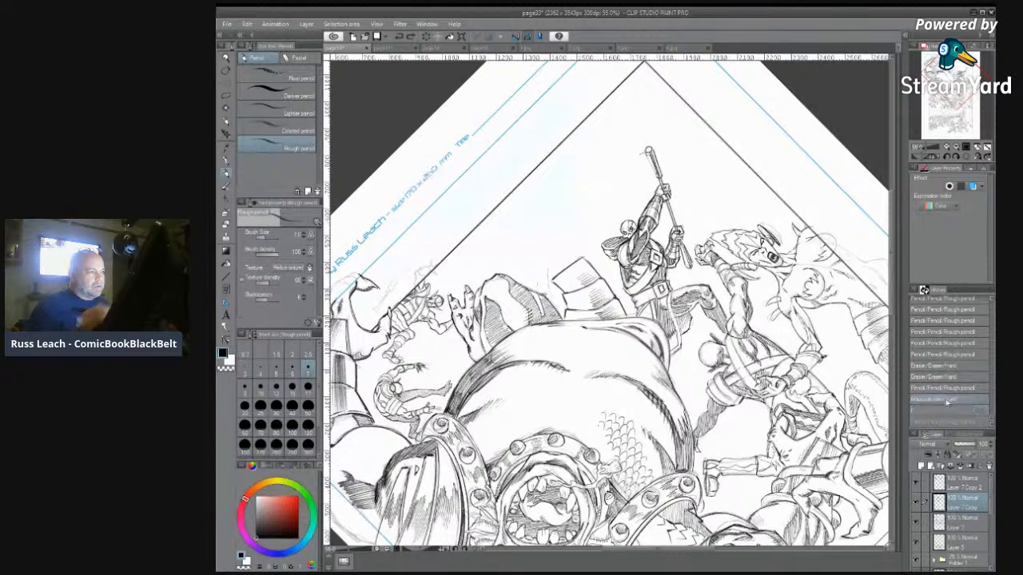
Step: Pencil a long swing arc from the staff's tip down behind the ogre, with a shorter inner arc beneath it
left_click_drag(644, 156, 551, 296)
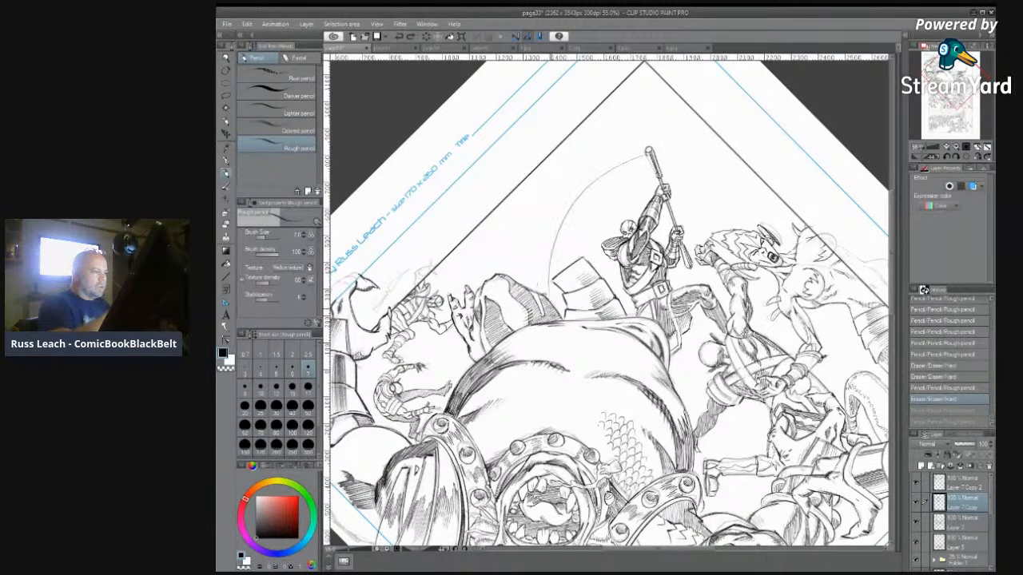
left_click_drag(582, 226, 557, 314)
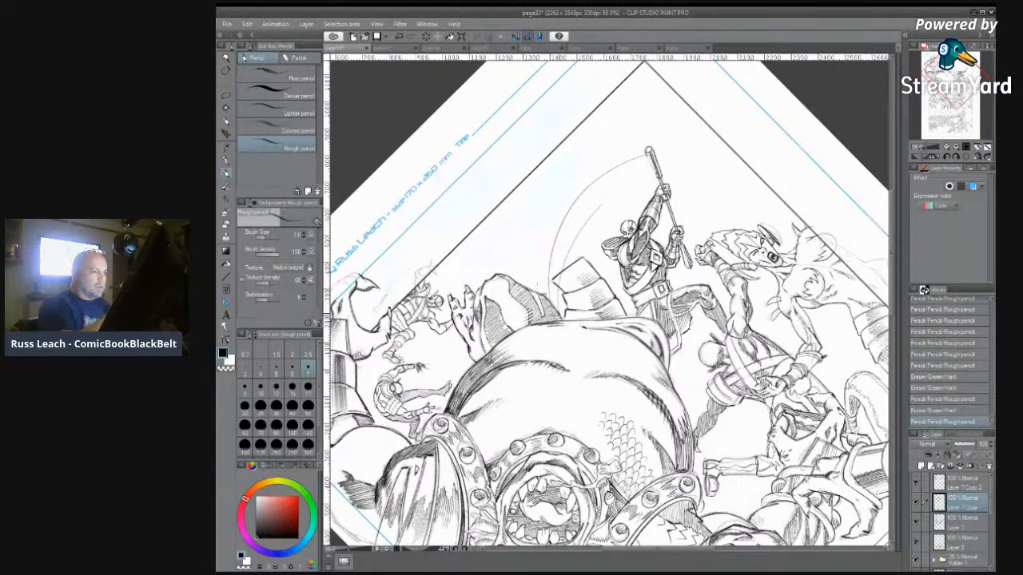
left_click_drag(597, 211, 655, 181)
left_click_drag(598, 210, 654, 179)
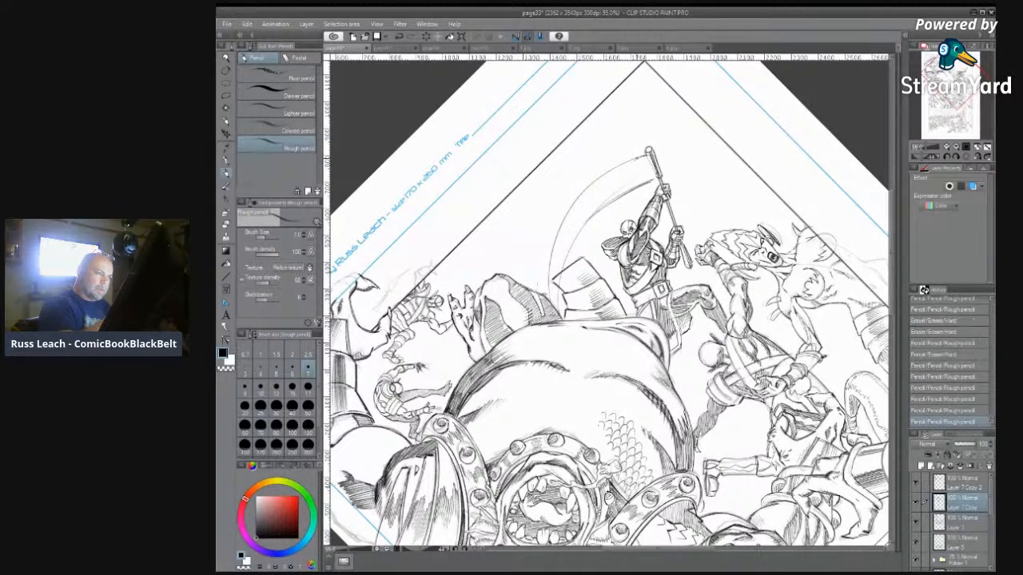
Step: Fill the swing trail near the staff with curved speed streaks and short cross-hatching
left_click_drag(605, 178, 646, 162)
left_click_drag(606, 192, 657, 171)
mouse_move(585, 207)
left_mouse_down()
mouse_move(651, 172)
mouse_move(636, 176)
left_mouse_up()
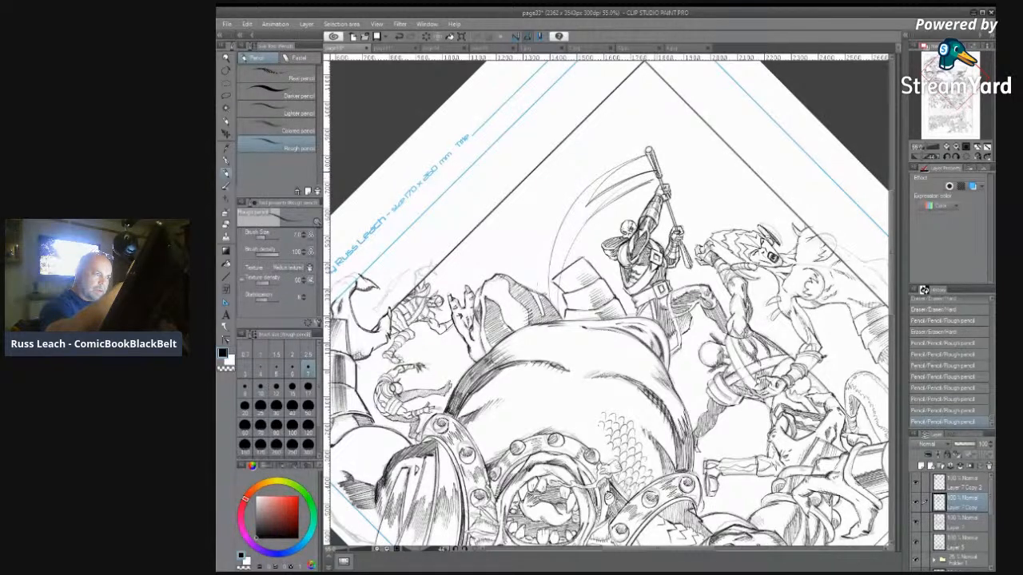
mouse_move(593, 182)
left_mouse_down()
mouse_move(646, 157)
mouse_move(626, 181)
mouse_move(618, 175)
left_mouse_up()
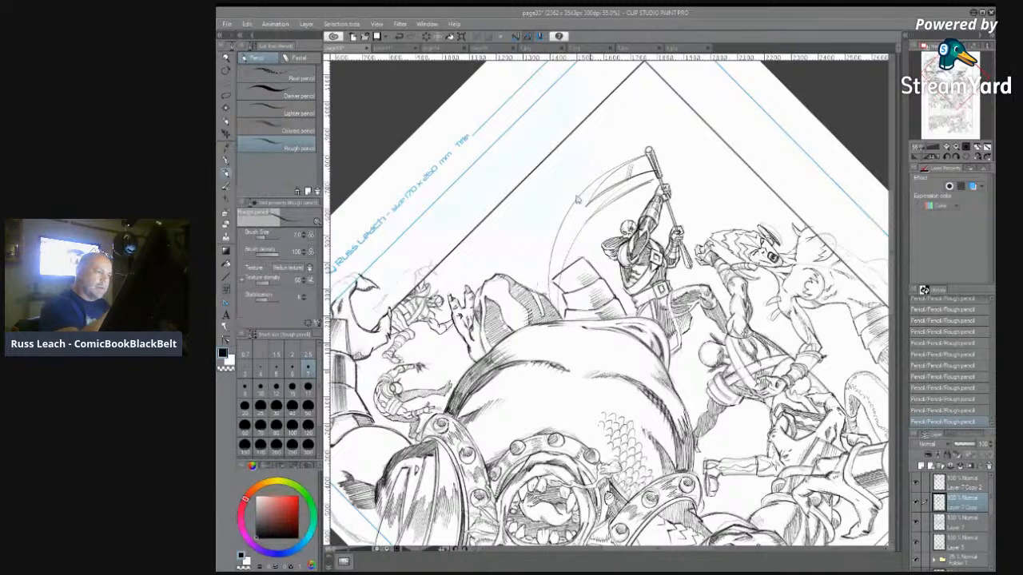
left_click_drag(617, 170, 611, 186)
left_click_drag(616, 172, 609, 188)
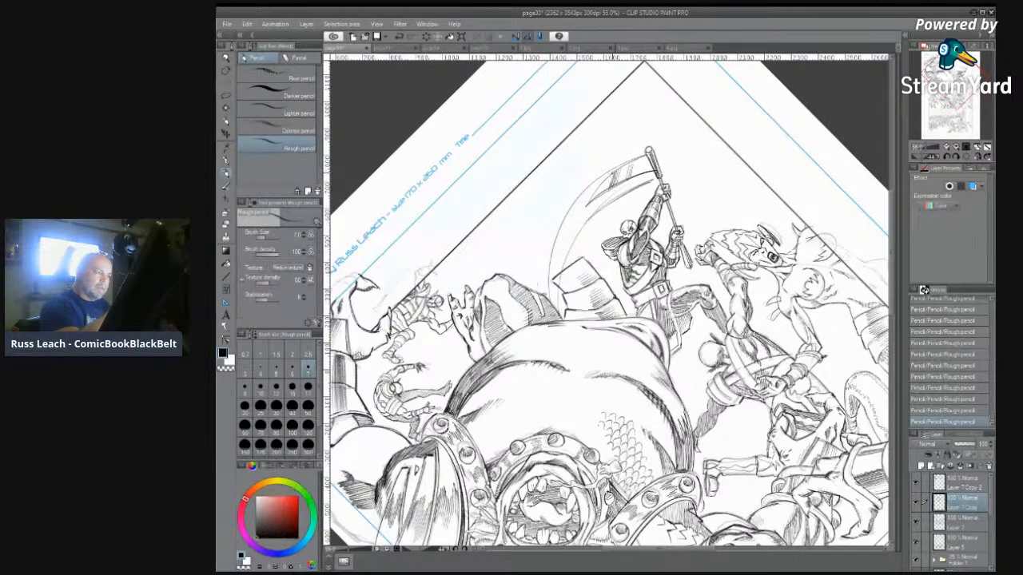
Step: Straighten the page and hide the folder holding the rough sketch
double_click(227, 72)
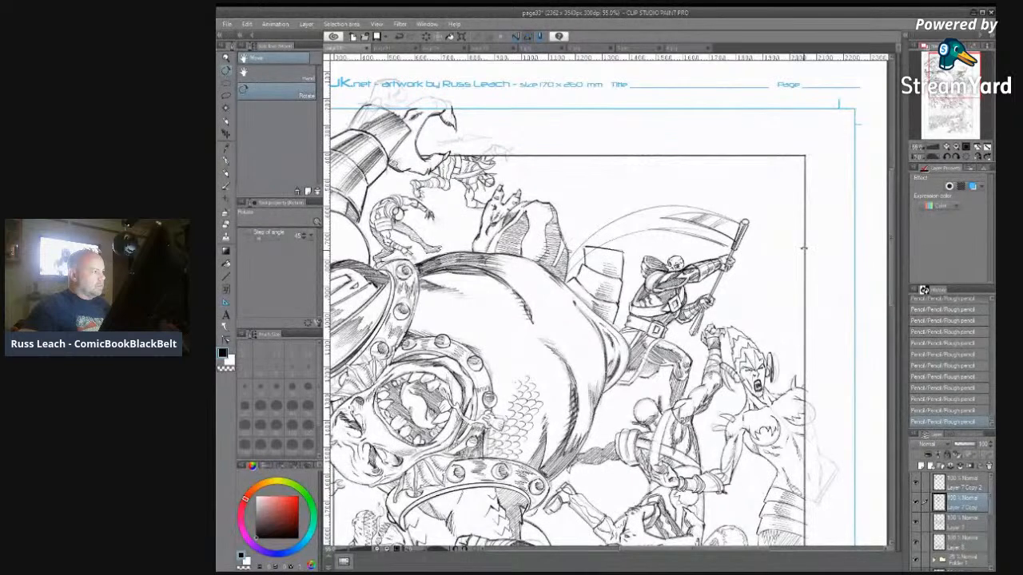
key("ctrl+minus")
key("ctrl+minus")
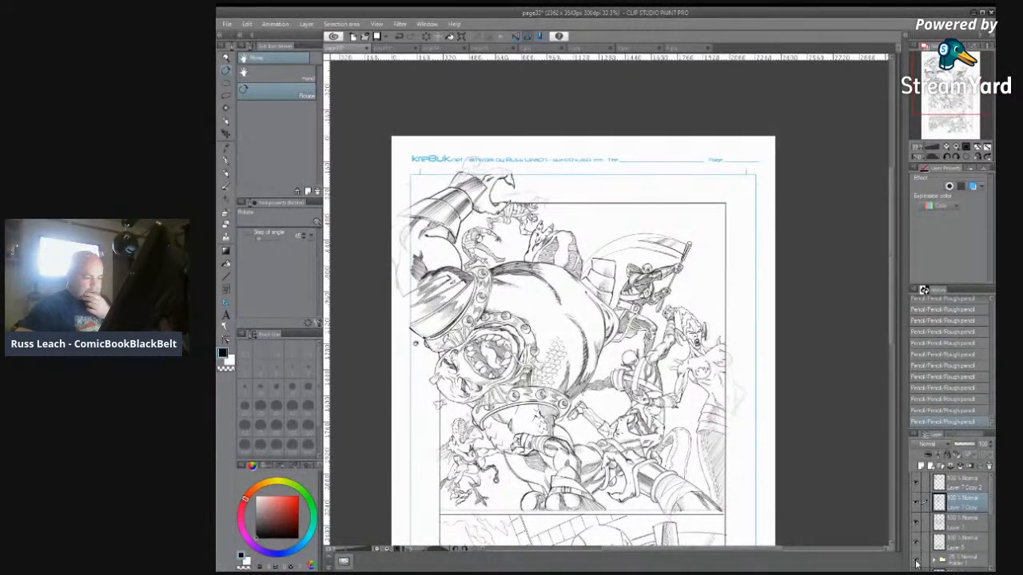
left_click(916, 561)
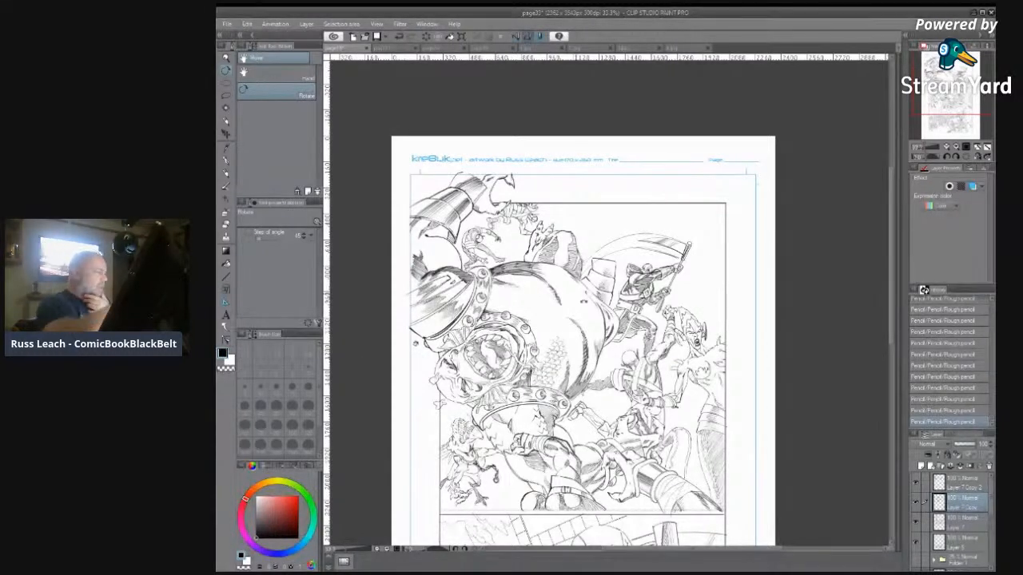
Step: On a new layer, pencil background burst lines around the small creatures behind the ogre's raised arm using the rough pencil at size 12
left_click(226, 173)
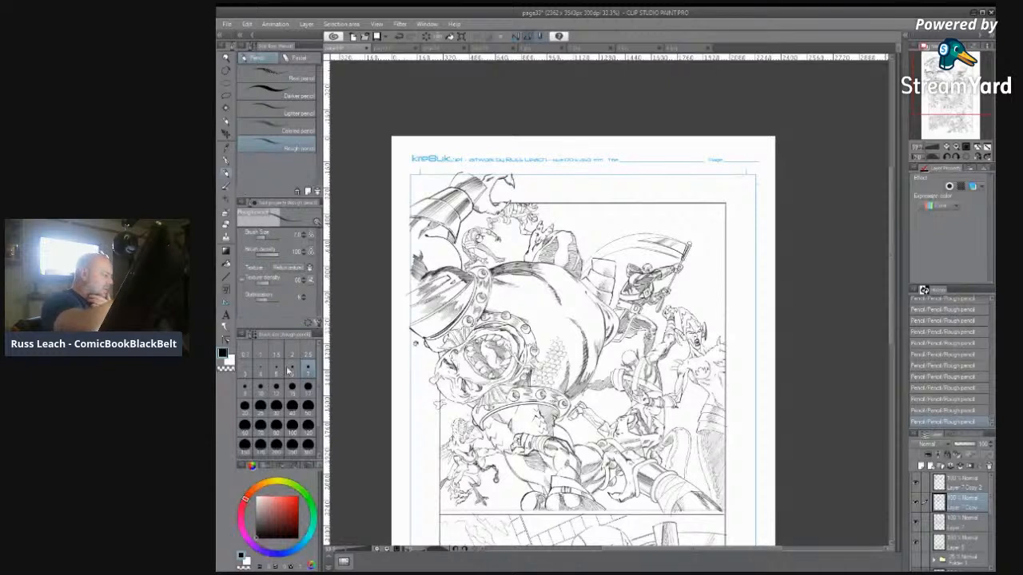
left_click(276, 390)
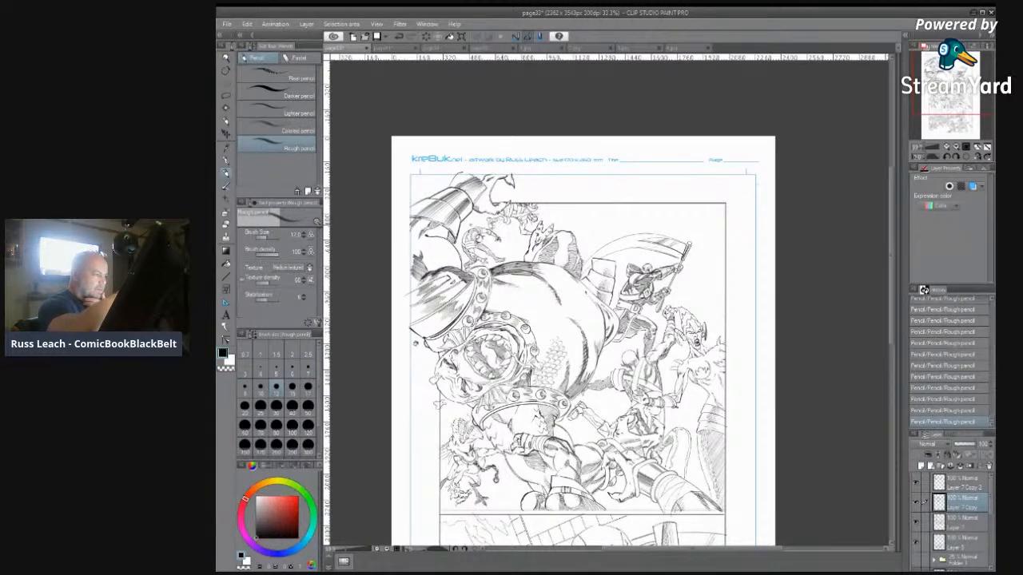
left_click(923, 467)
mouse_move(462, 242)
left_mouse_down()
mouse_move(470, 233)
mouse_move(481, 254)
mouse_move(480, 232)
mouse_move(490, 240)
mouse_move(481, 246)
left_mouse_up()
left_click_drag(470, 230, 505, 248)
mouse_move(470, 213)
left_mouse_down()
mouse_move(503, 244)
mouse_move(504, 216)
mouse_move(558, 225)
left_mouse_up()
left_click_drag(552, 211, 562, 230)
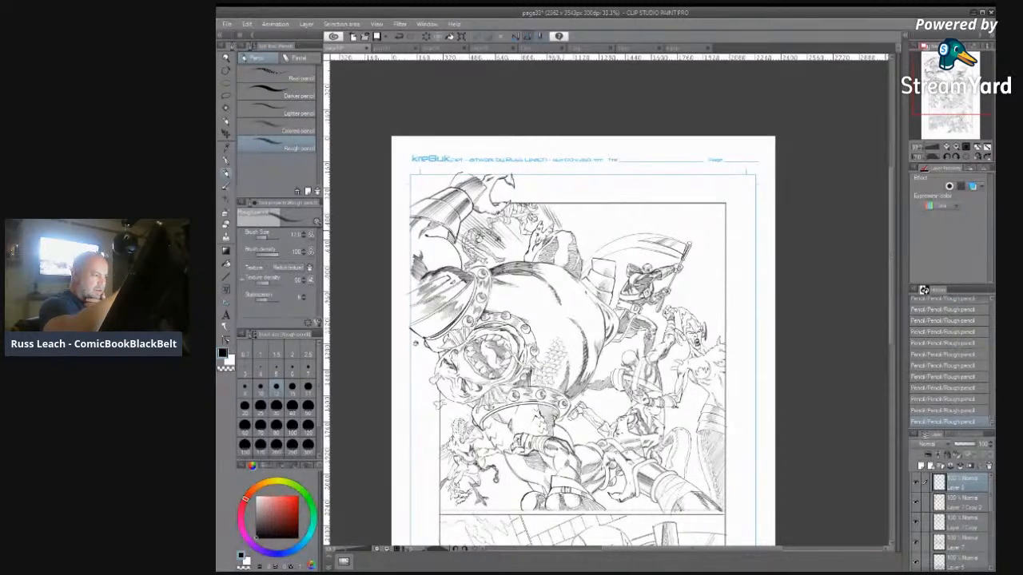
Step: Pencil radiating burst lines across the panel's upper border, above the ogre's back and the staff-wielding warrior
mouse_move(553, 191)
left_mouse_down()
mouse_move(564, 224)
mouse_move(579, 232)
mouse_move(576, 211)
mouse_move(584, 227)
left_mouse_up()
left_click_drag(600, 225, 595, 250)
mouse_move(601, 179)
left_mouse_down()
mouse_move(590, 240)
mouse_move(603, 232)
left_mouse_up()
mouse_move(609, 183)
left_mouse_down()
mouse_move(605, 225)
mouse_move(588, 235)
left_mouse_up()
mouse_move(630, 192)
left_mouse_down()
mouse_move(624, 237)
mouse_move(641, 217)
mouse_move(640, 229)
left_mouse_up()
mouse_move(653, 179)
left_mouse_down()
mouse_move(657, 236)
mouse_move(676, 189)
mouse_move(669, 231)
left_mouse_up()
left_click_drag(689, 177, 684, 225)
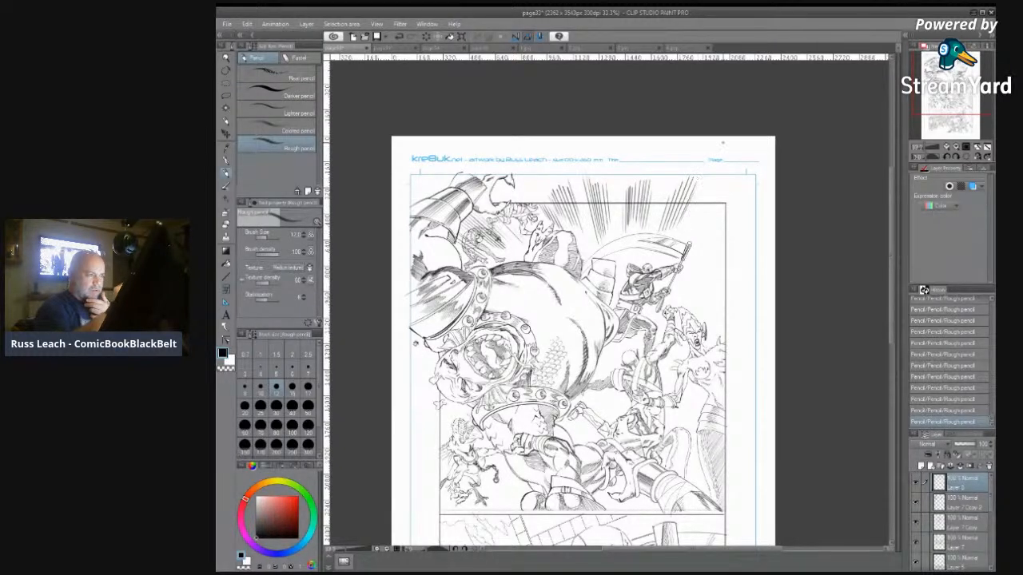
Step: Continue the burst lines around the upper-right corner and down the panel's right side behind the fighters
mouse_move(710, 192)
left_mouse_down()
mouse_move(700, 223)
mouse_move(718, 248)
left_mouse_up()
left_click_drag(724, 228, 696, 264)
left_click_drag(734, 211, 699, 265)
mouse_move(738, 228)
left_mouse_down()
mouse_move(697, 272)
mouse_move(696, 318)
mouse_move(707, 316)
left_mouse_up()
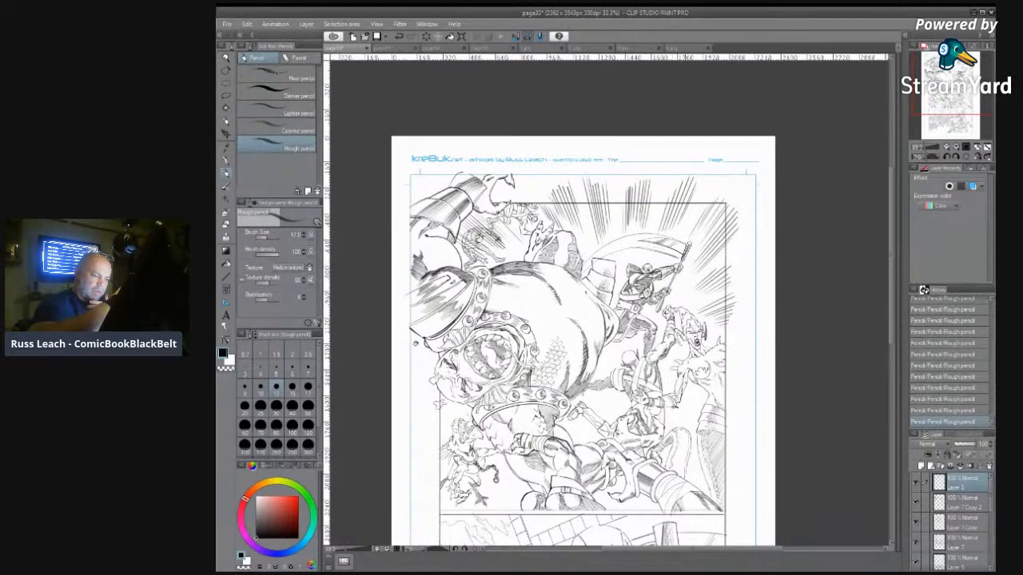
mouse_move(710, 395)
left_mouse_down()
mouse_move(678, 441)
mouse_move(685, 458)
left_mouse_up()
left_click_drag(709, 472, 684, 488)
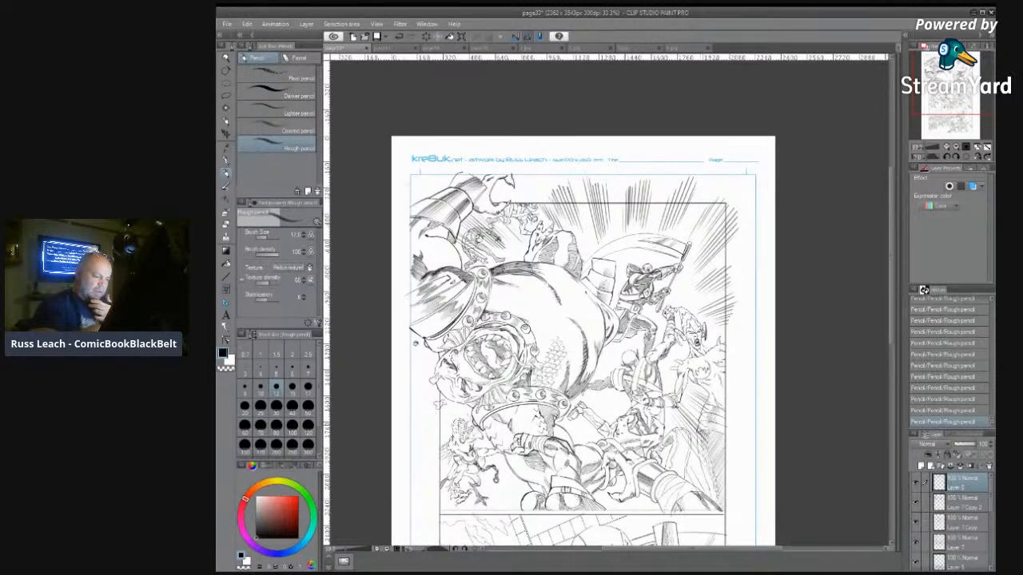
Step: Add burst lines in the gaps between the lower fighters and around the small creatures in the panel's lower-left corner
left_click_drag(588, 403, 572, 432)
left_click_drag(580, 423, 571, 438)
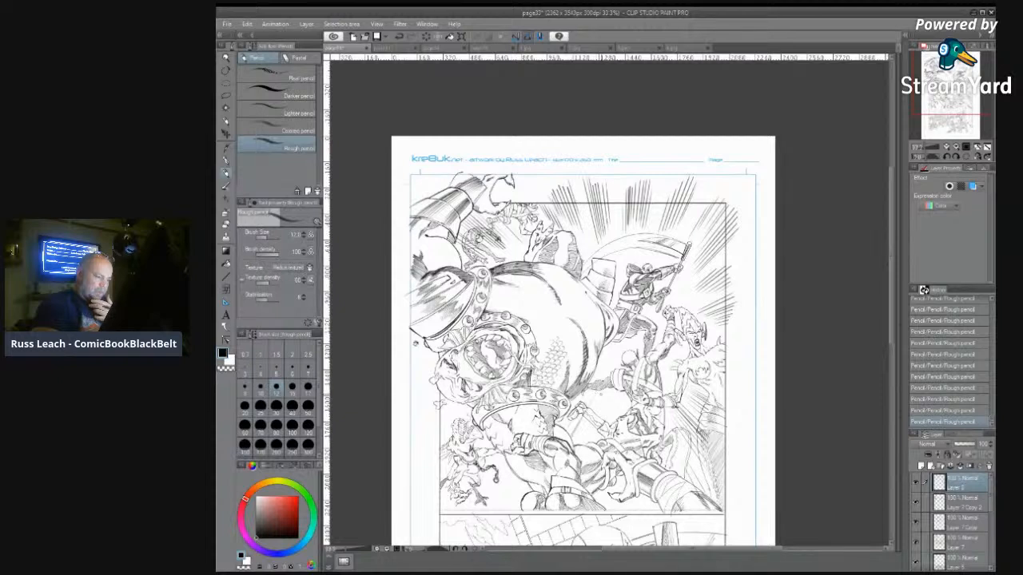
left_click_drag(607, 409, 598, 446)
mouse_move(596, 419)
left_mouse_down()
mouse_move(585, 445)
mouse_move(609, 432)
left_mouse_up()
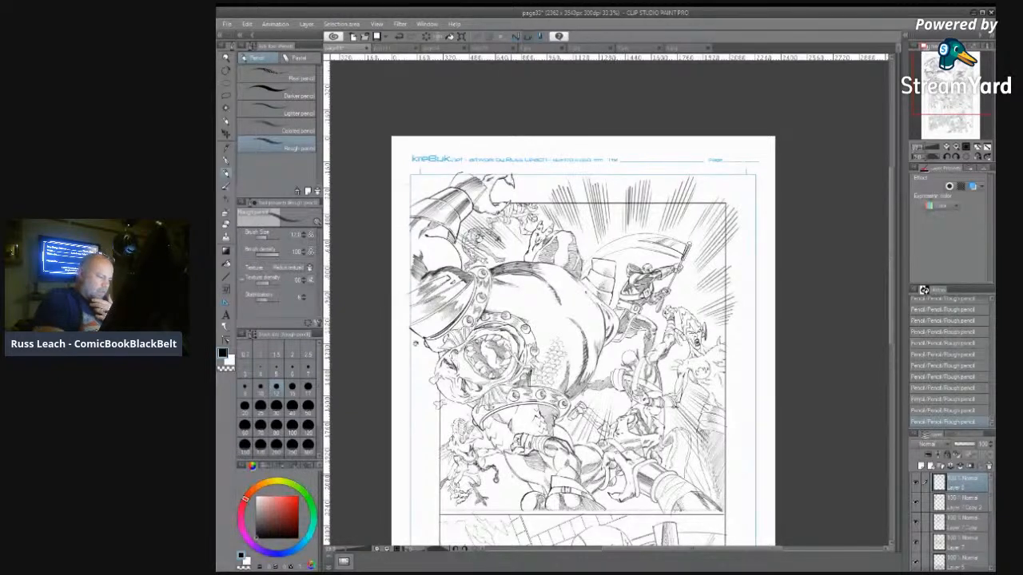
mouse_move(502, 473)
left_mouse_down()
mouse_move(471, 504)
mouse_move(506, 507)
left_mouse_up()
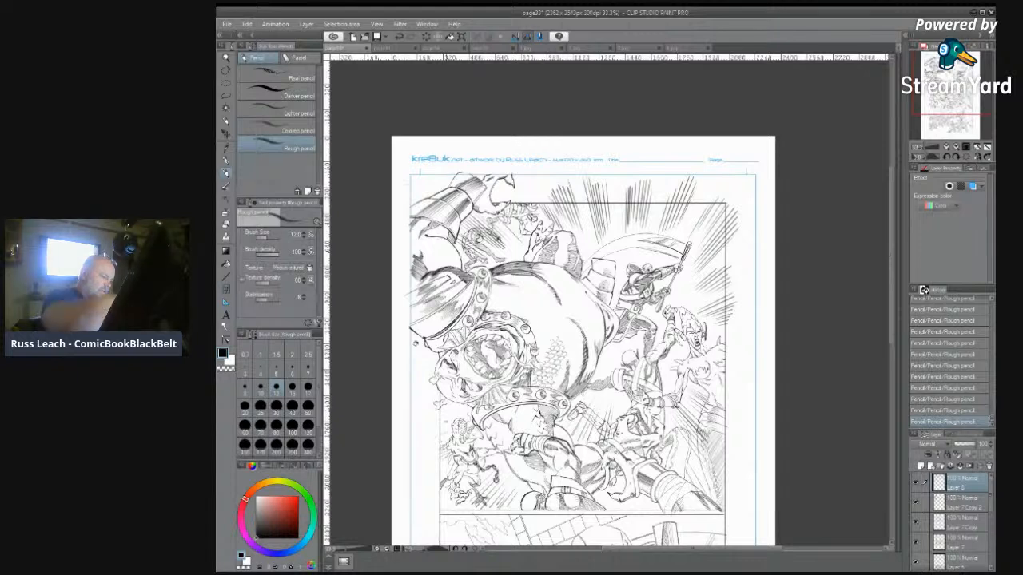
mouse_move(456, 418)
left_mouse_down()
mouse_move(434, 430)
mouse_move(438, 419)
left_mouse_up()
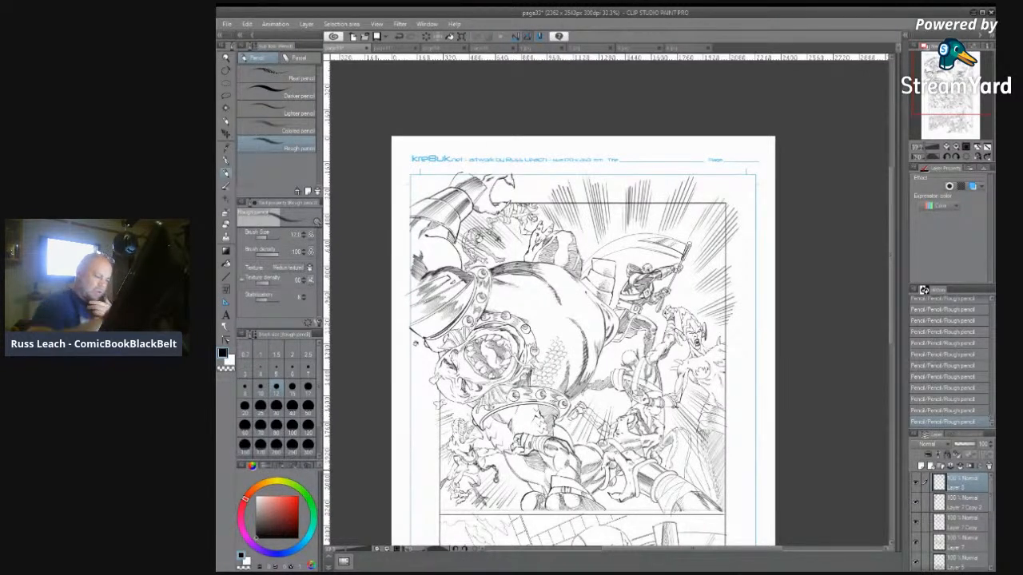
mouse_move(614, 496)
left_mouse_down()
mouse_move(609, 508)
mouse_move(621, 512)
left_mouse_up()
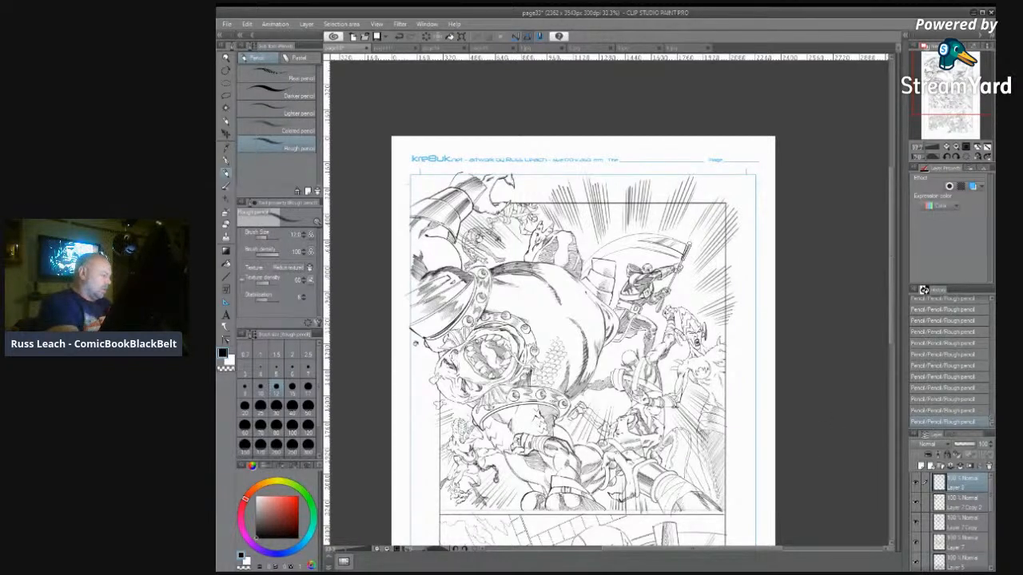
Step: Erase the burst lines covering the small creatures beside the ogre's raised arm with the hard eraser
left_click(308, 386)
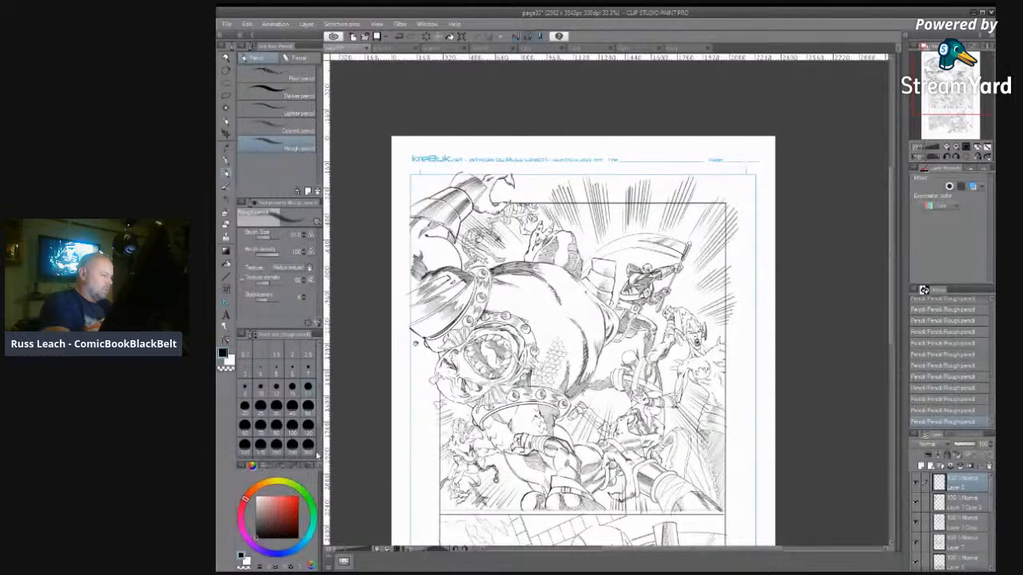
left_click_drag(464, 231, 479, 238)
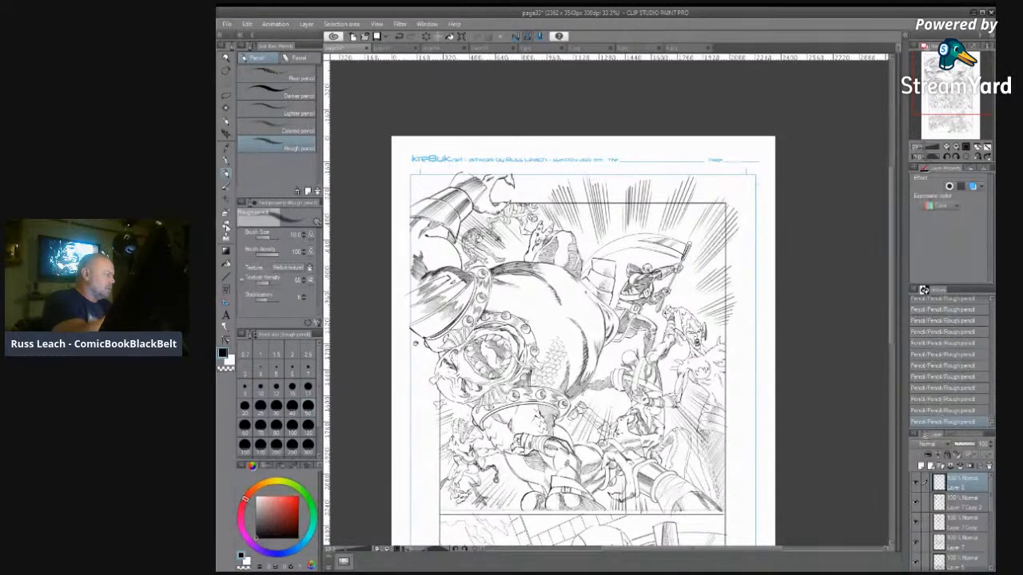
left_click(225, 226)
mouse_move(461, 234)
left_mouse_down()
mouse_move(488, 245)
mouse_move(477, 232)
mouse_move(499, 238)
mouse_move(513, 199)
mouse_move(521, 209)
left_mouse_up()
key("bracketright")
key("bracketright")
key("bracketright")
key("bracketright")
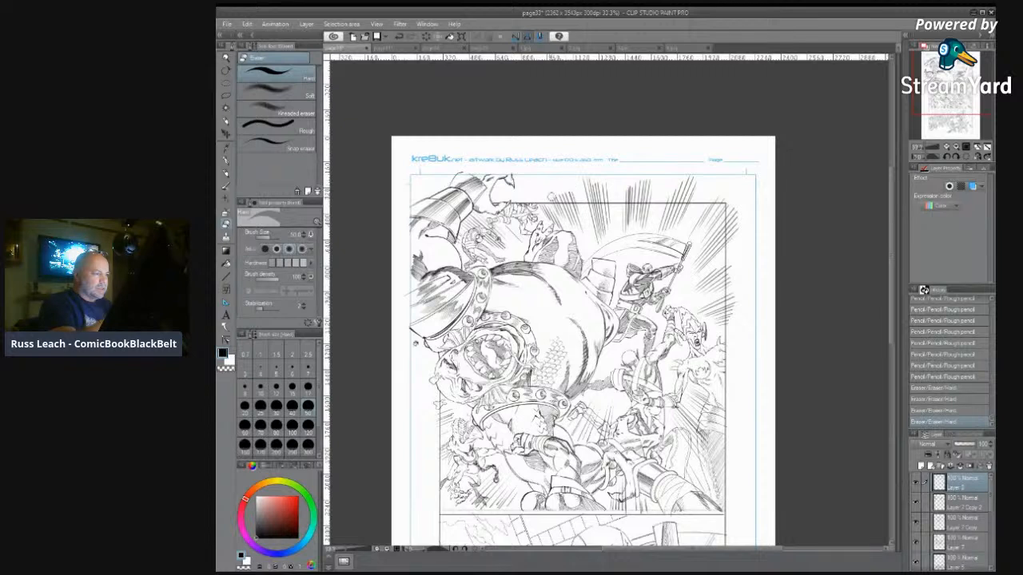
Step: Erase the burst lines that overshoot the large panel's top and right borders
key("bracketleft")
key("bracketleft")
key("bracketleft")
key("bracketleft")
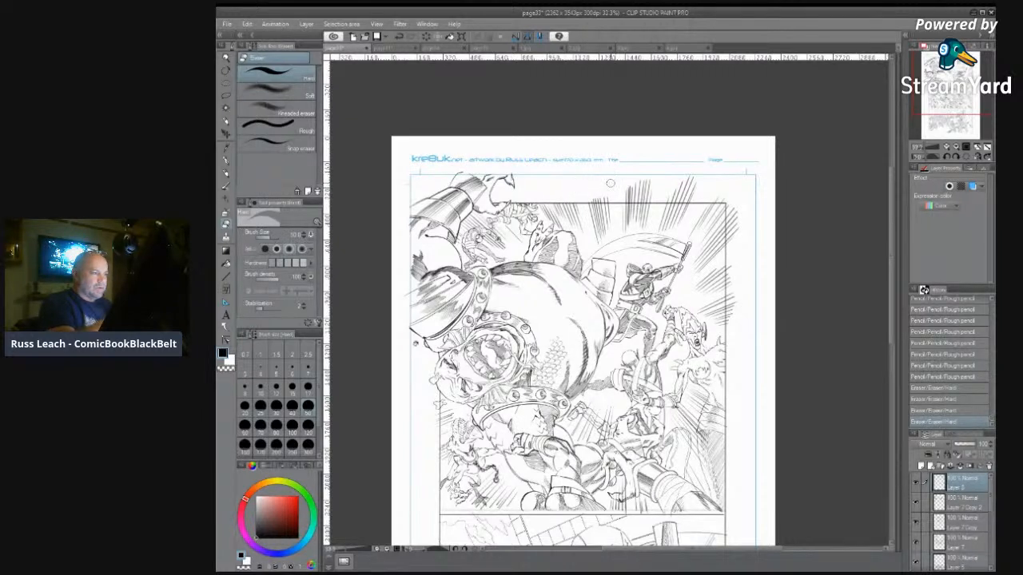
mouse_move(585, 199)
left_mouse_down()
mouse_move(689, 196)
mouse_move(645, 193)
mouse_move(657, 180)
left_mouse_up()
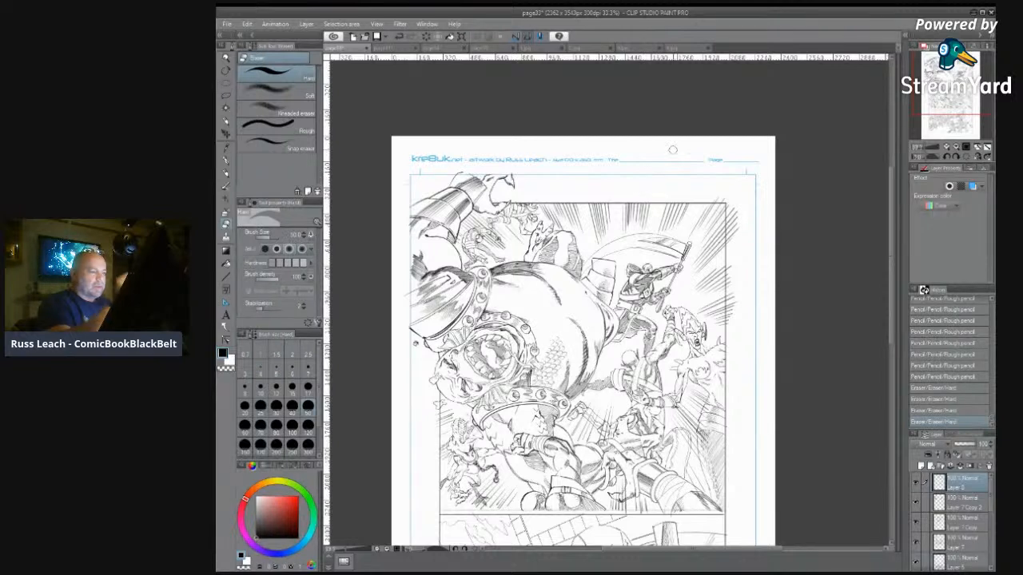
key("bracketright")
key("bracketright")
key("bracketright")
key("bracketright")
mouse_move(731, 206)
left_mouse_down()
mouse_move(718, 199)
mouse_move(727, 199)
mouse_move(735, 337)
mouse_move(739, 304)
left_mouse_up()
Step: Erase stray burst lines along the large panel's left border and over the fighters below the ogre
scroll(893, 309, "down", 5)
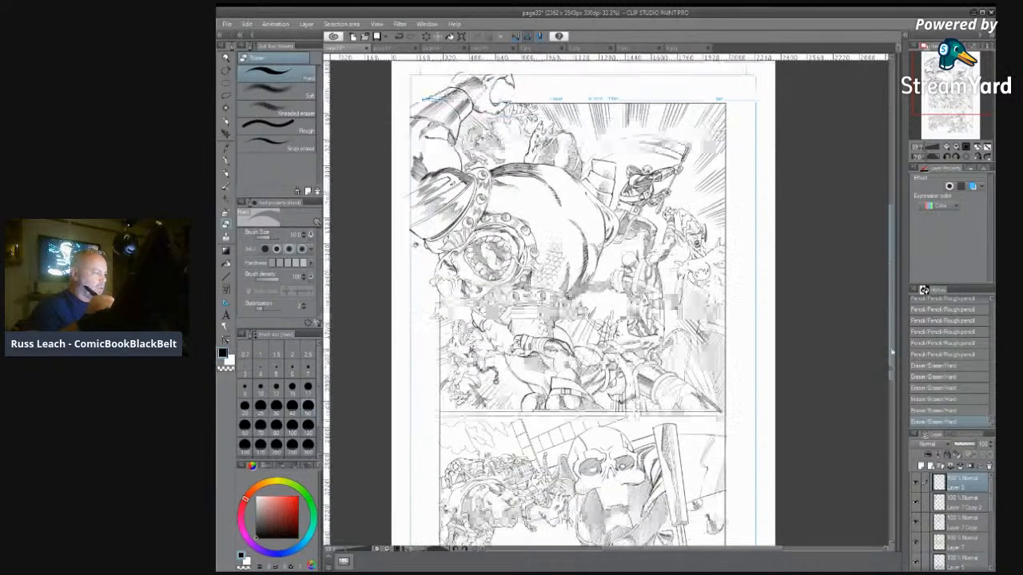
left_click_drag(478, 310, 481, 316)
left_click(546, 175)
left_click_drag(436, 232, 437, 267)
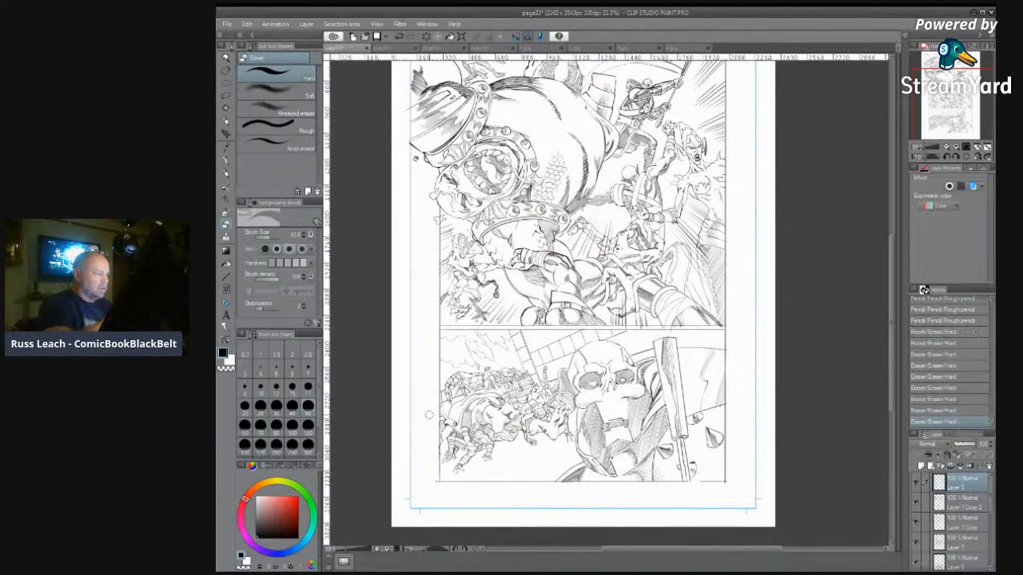
left_click(603, 251)
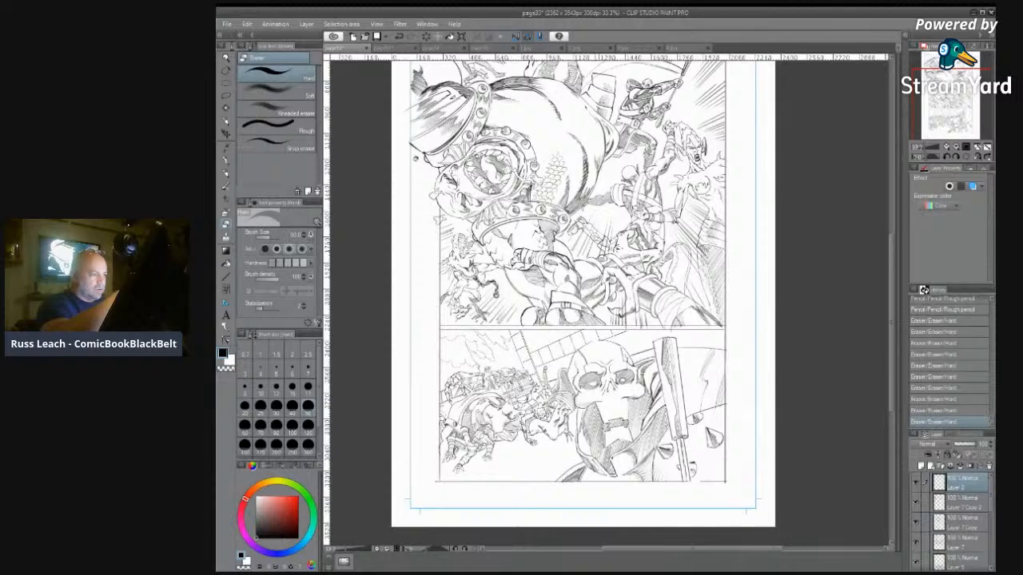
left_click(606, 241)
left_click(612, 254)
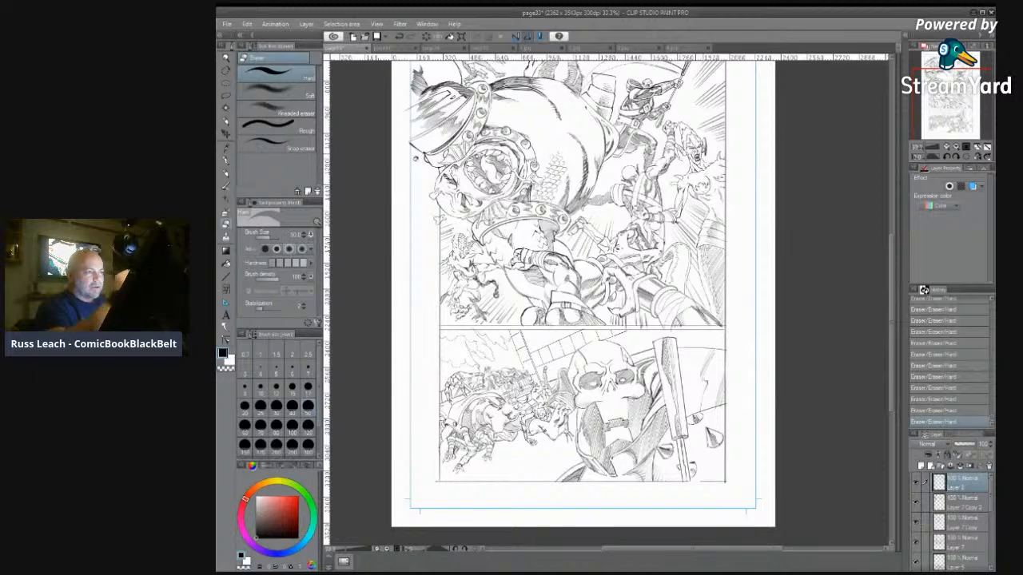
Step: Hide and show Layer 7 Copy to check which pencils it holds, leaving it as the active layer
scroll(891, 298, "up", 3)
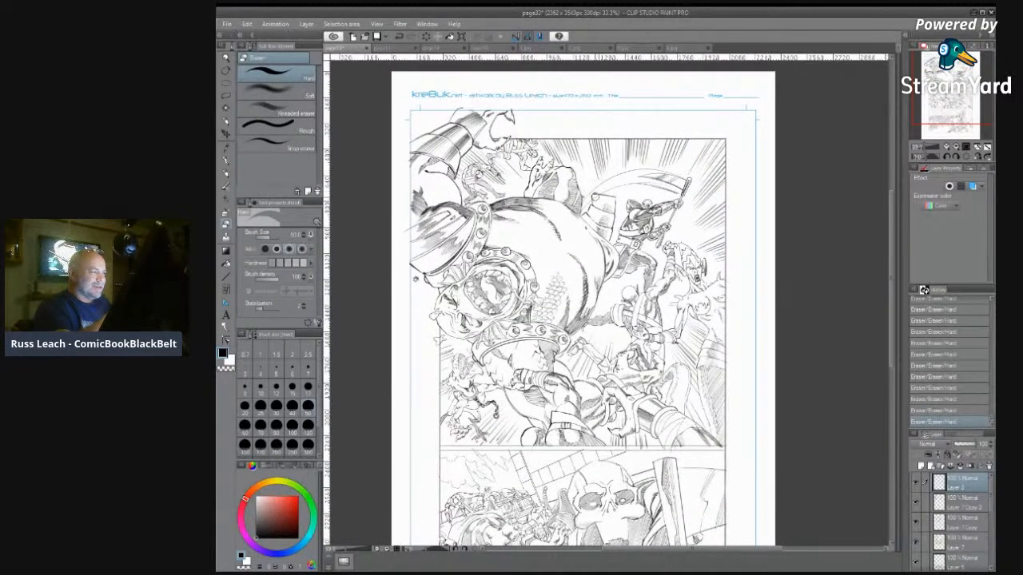
left_click(915, 502)
left_click(916, 524)
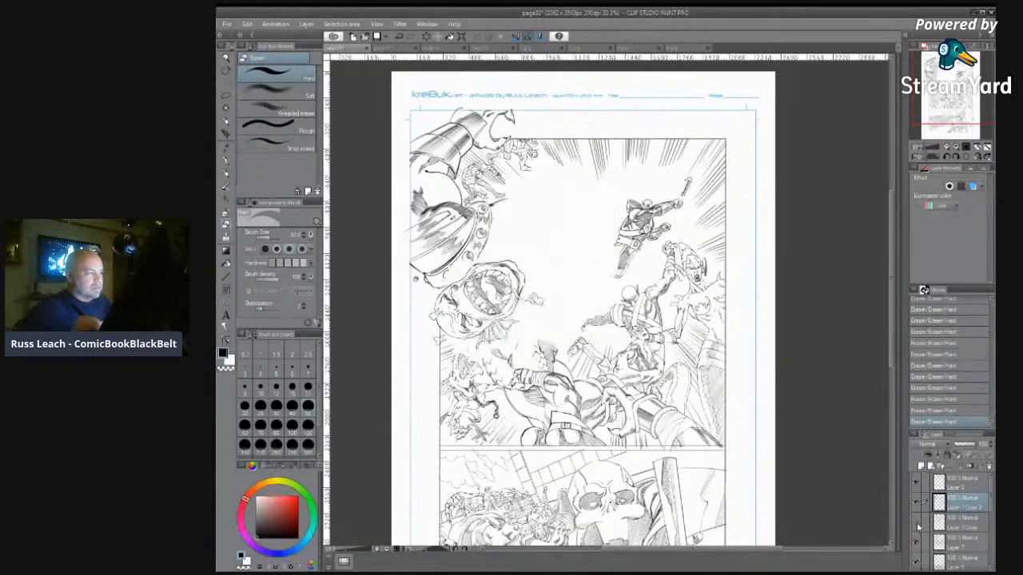
left_click(917, 524)
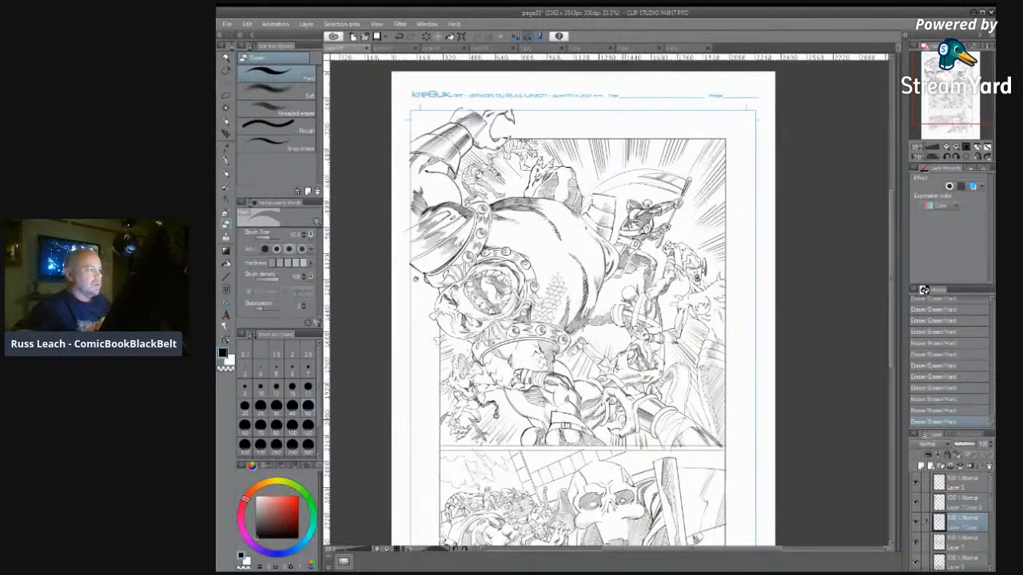
Step: Review the whole page zoomed out, rotating it sideways and back upright to check the composition
scroll(614, 389, "down", 1)
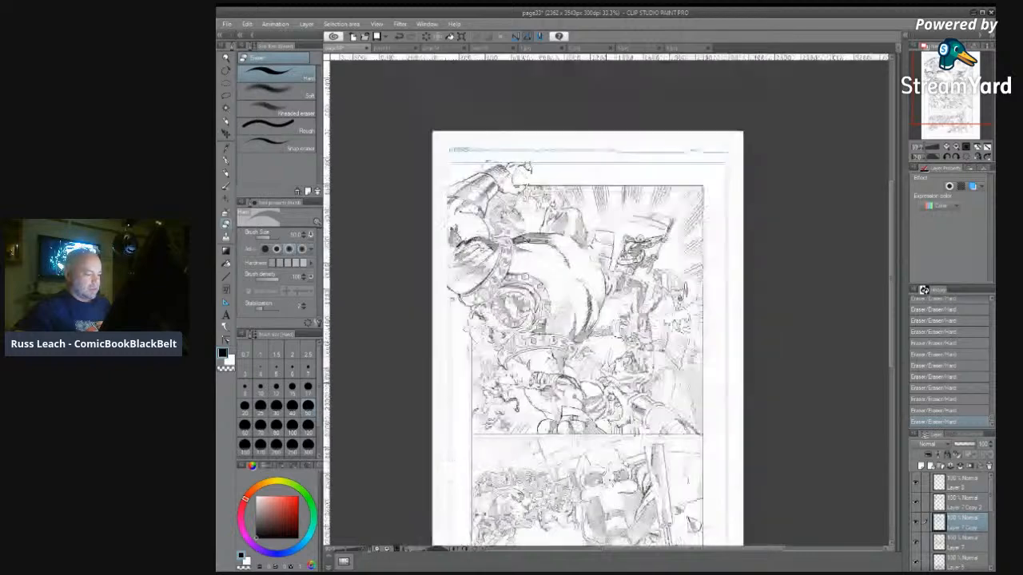
left_click_drag(891, 320, 901, 357)
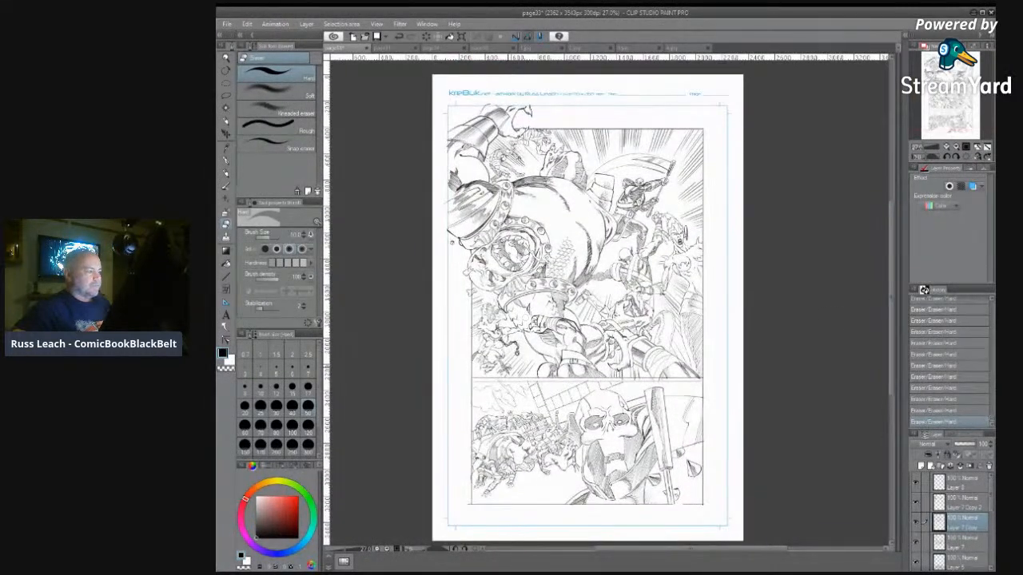
scroll(525, 374, "up", 1)
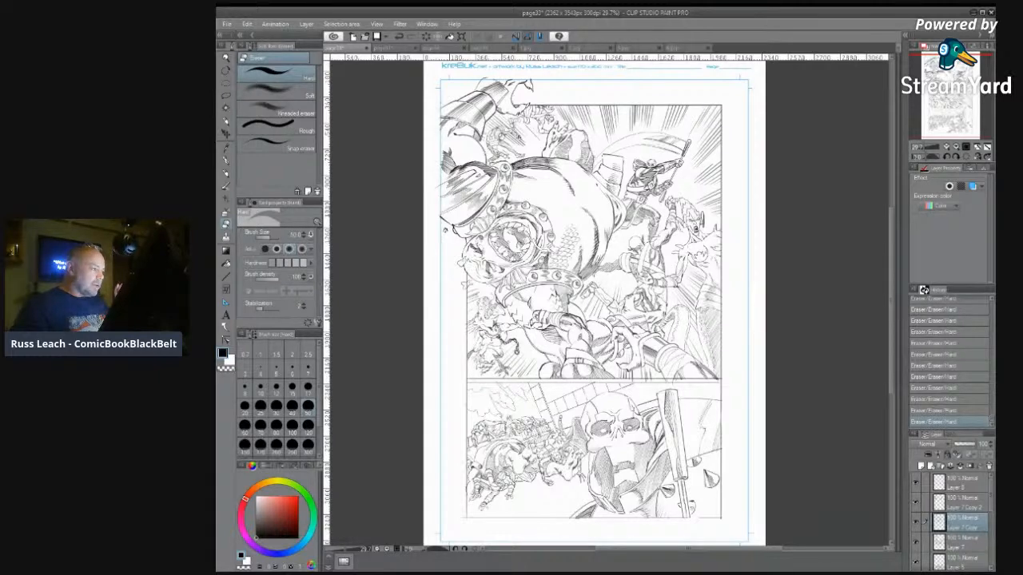
key("r")
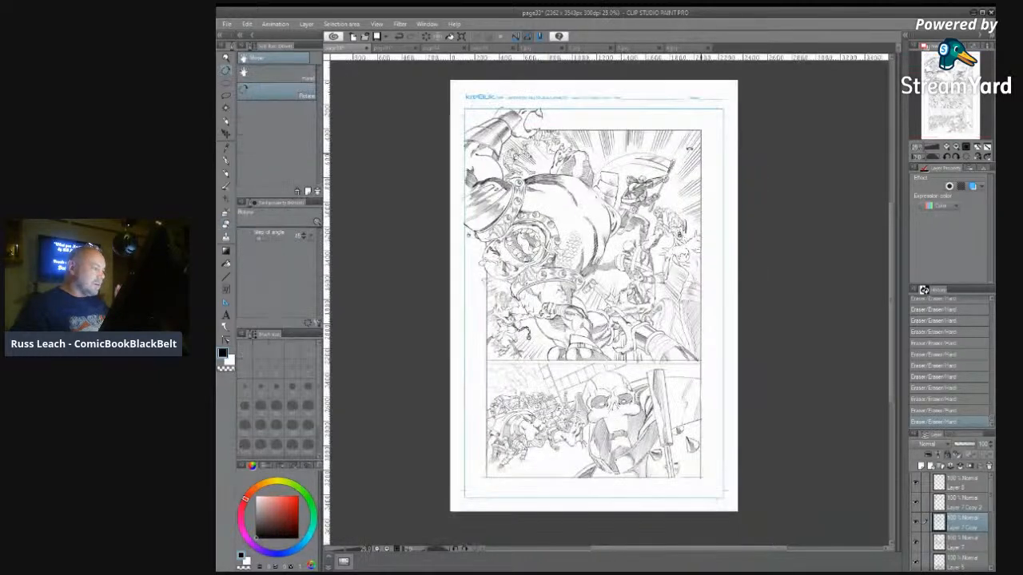
left_click_drag(799, 178, 675, 497)
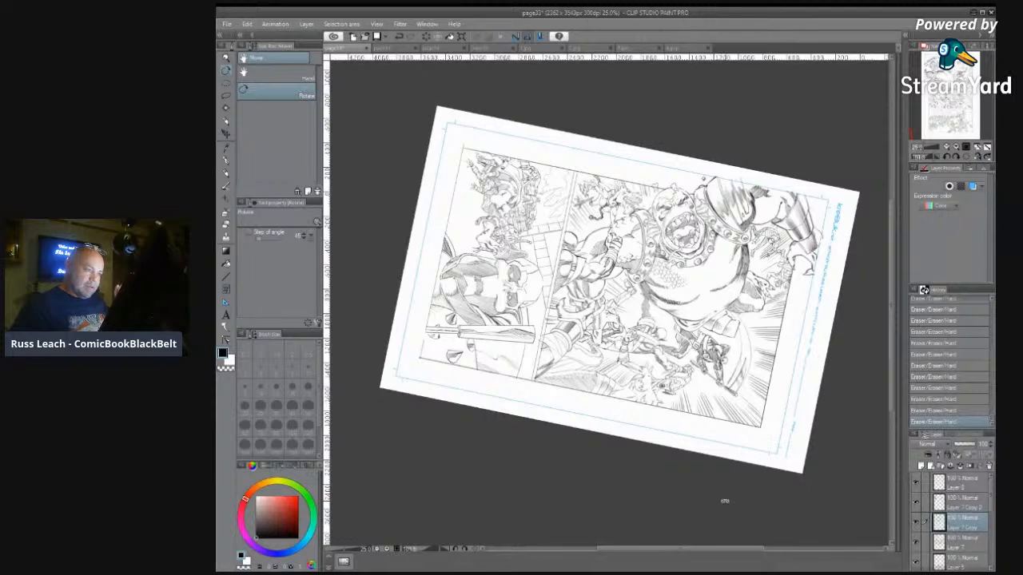
left_click_drag(725, 501, 732, 190)
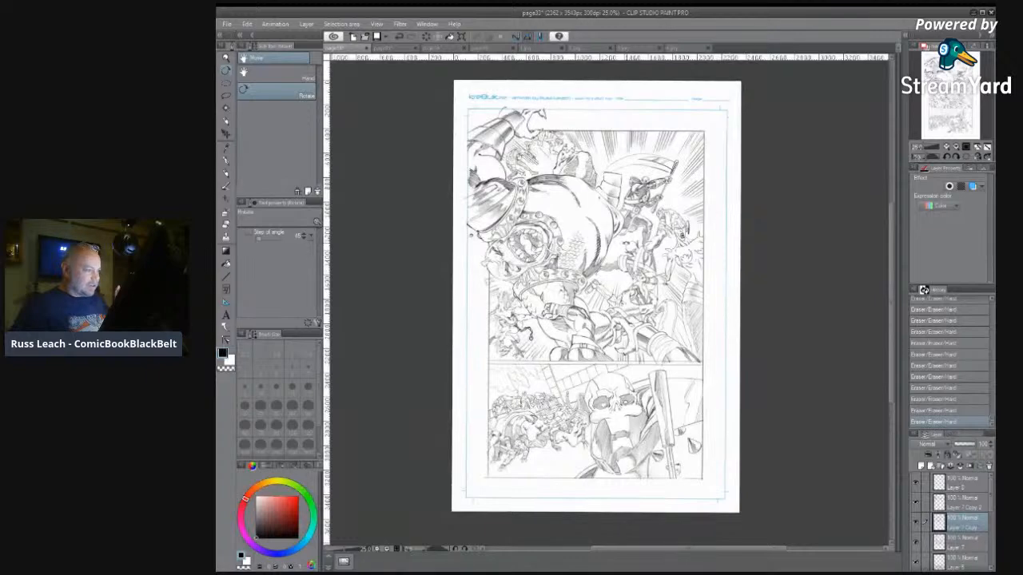
Step: Switch to the open Only Death Can Save Us cover image to view it
scroll(625, 239, "up", 2)
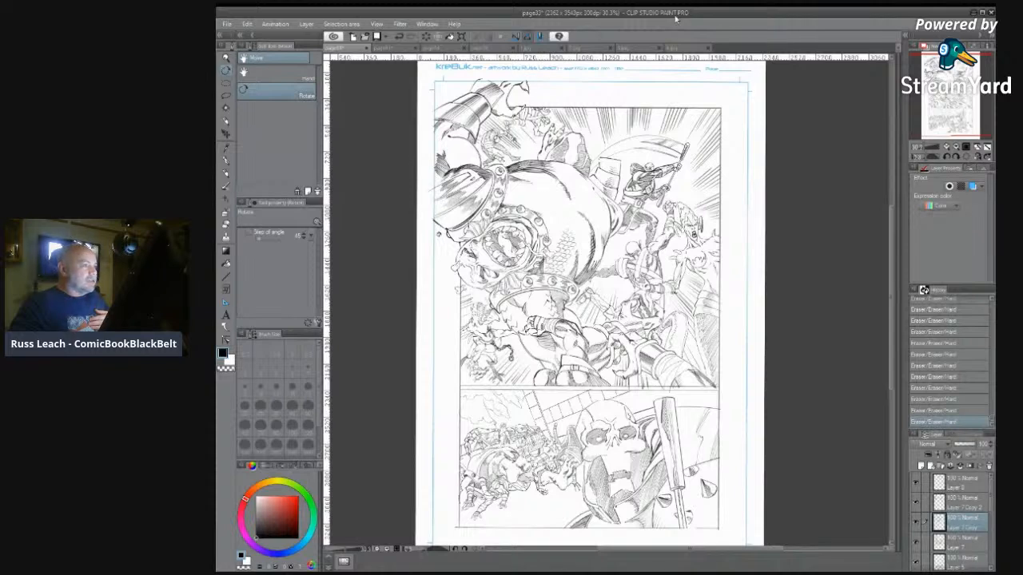
left_click(617, 46)
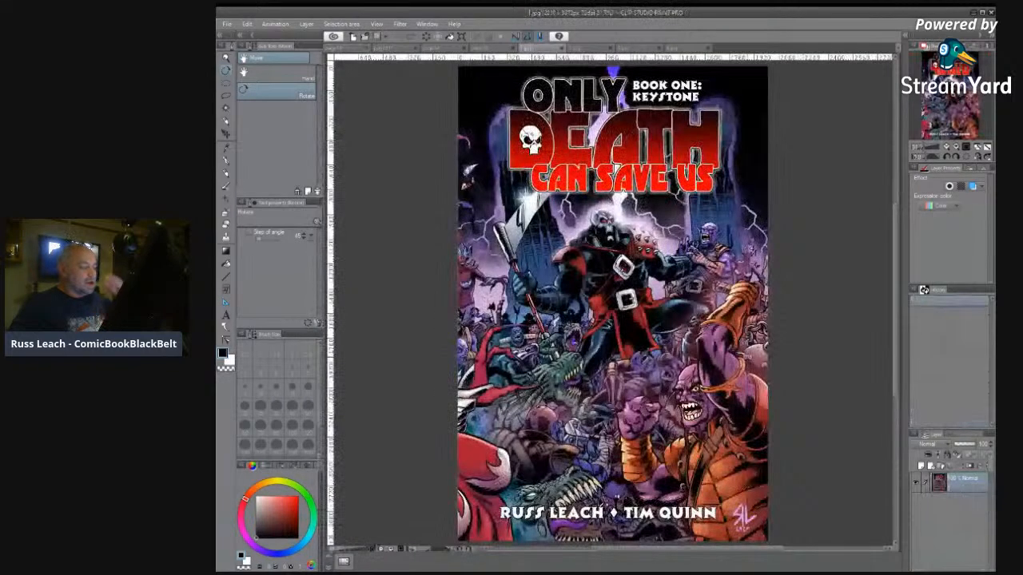